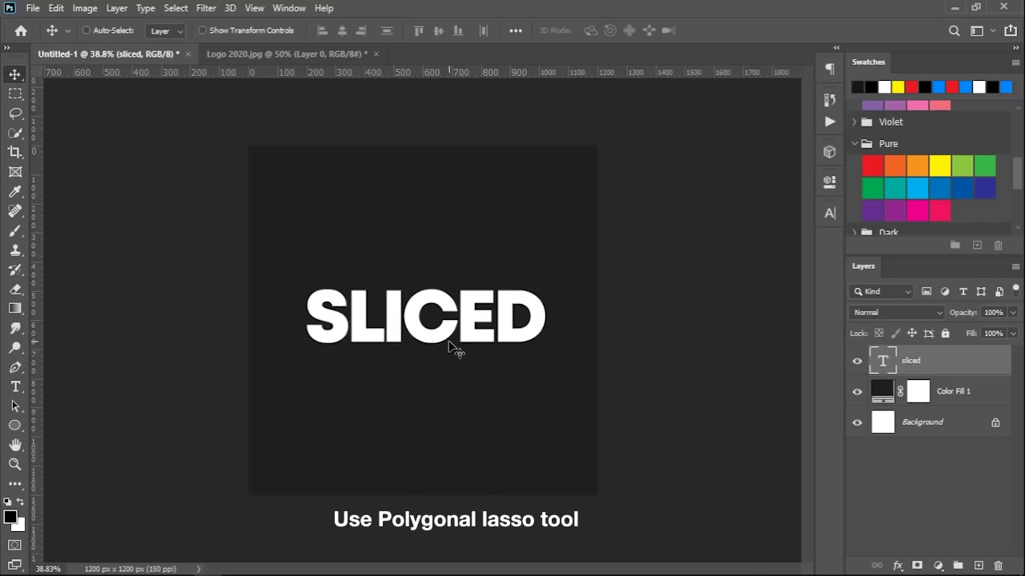
# - Mask the sliced text layer to a slanted four-point polygonal selection over SLICED's top half
pyautogui.click(17, 119)
pyautogui.click(58, 131)
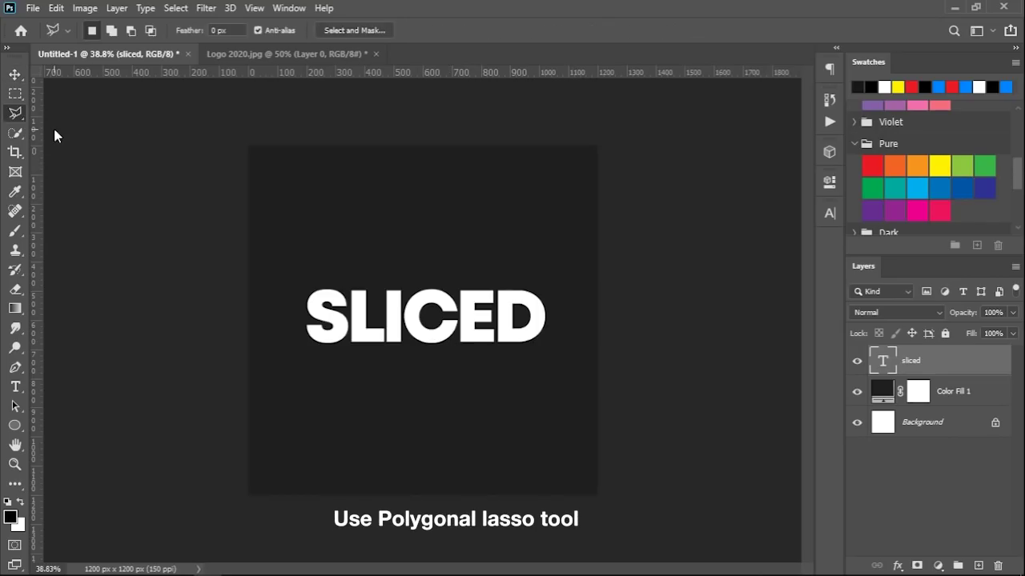
pyautogui.click(298, 313)
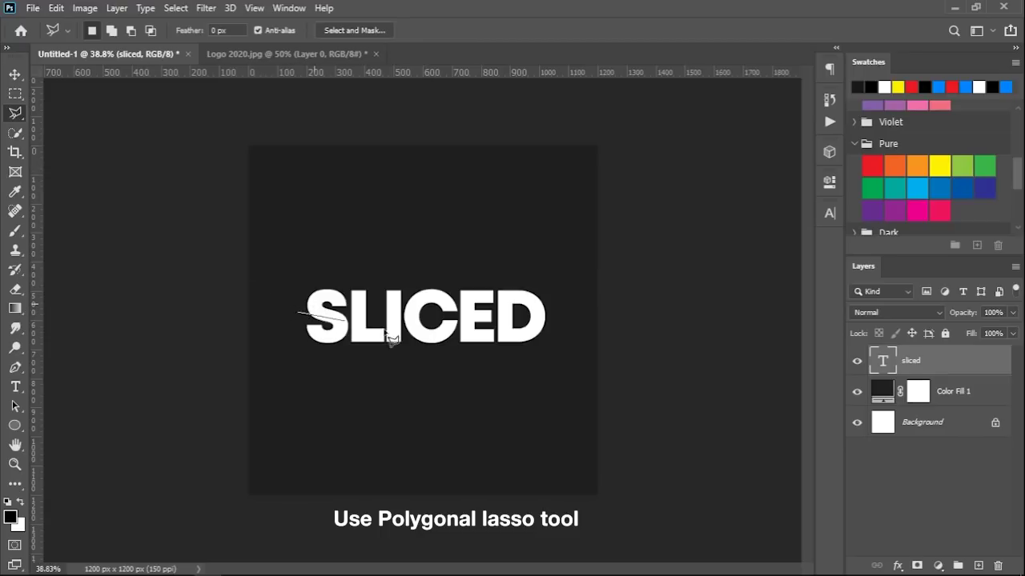
pyautogui.click(578, 327)
pyautogui.click(548, 224)
pyautogui.click(294, 225)
pyautogui.click(298, 312)
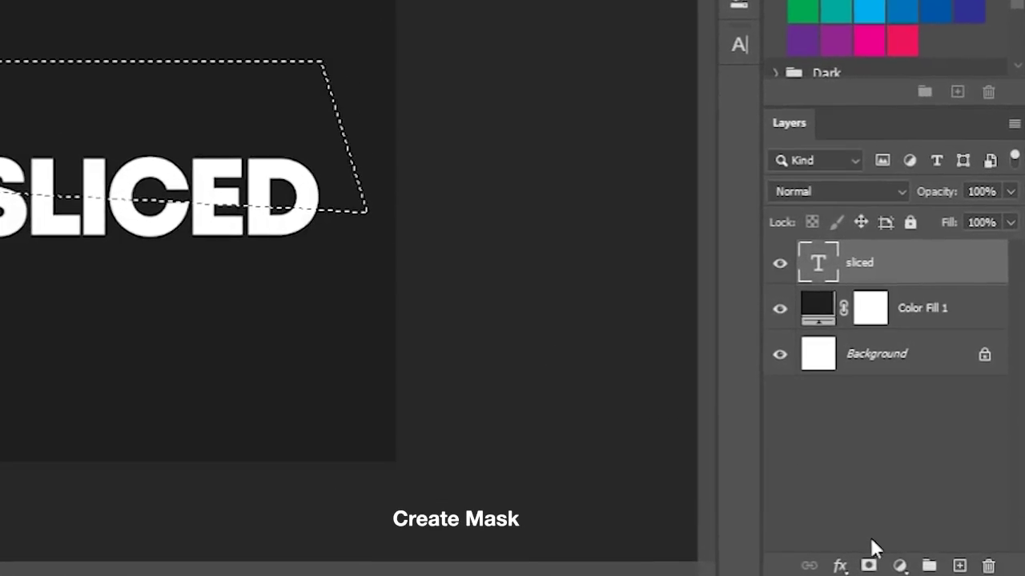
pyautogui.click(869, 565)
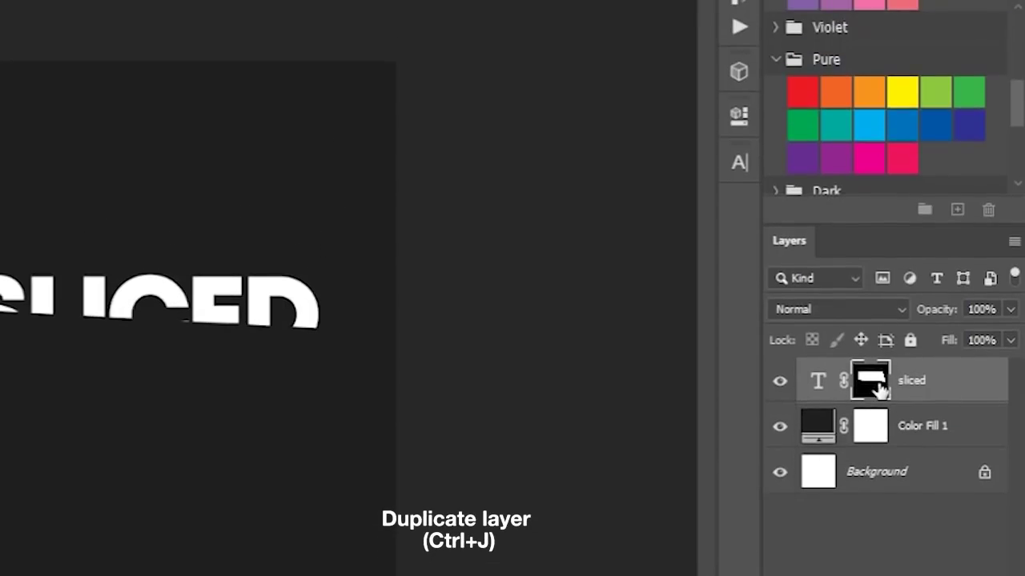
# - Duplicate the masked sliced layer and invert the copy's mask to reveal the lower half
pyautogui.hotkey('ctrl', 'j')
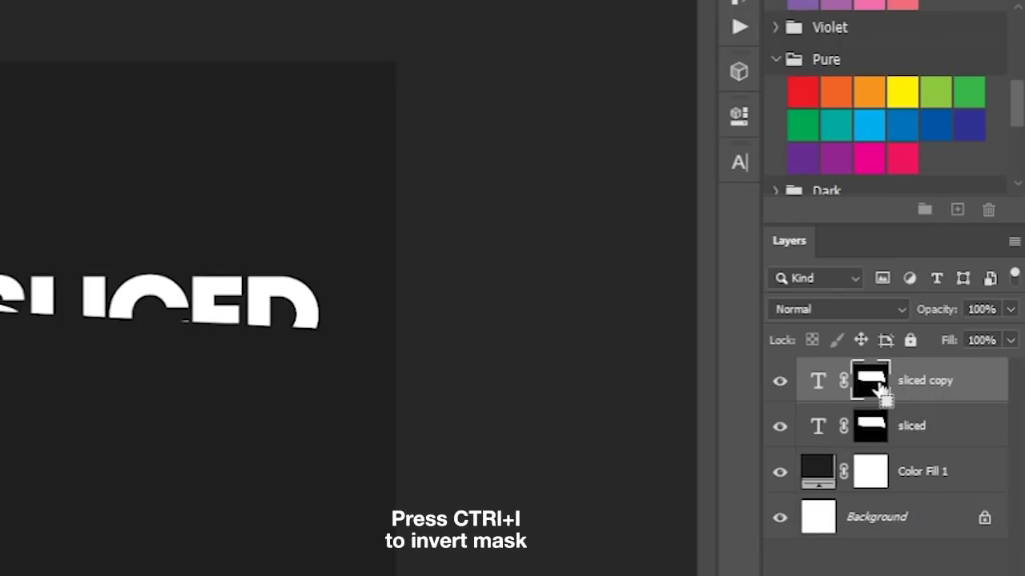
pyautogui.hotkey('ctrl', 'i')
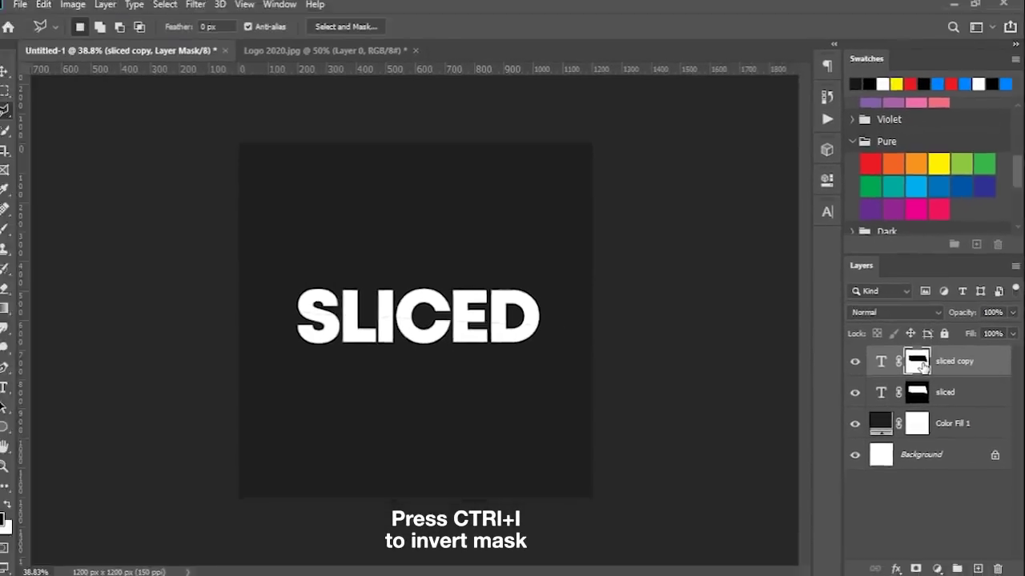
pyautogui.press('v')
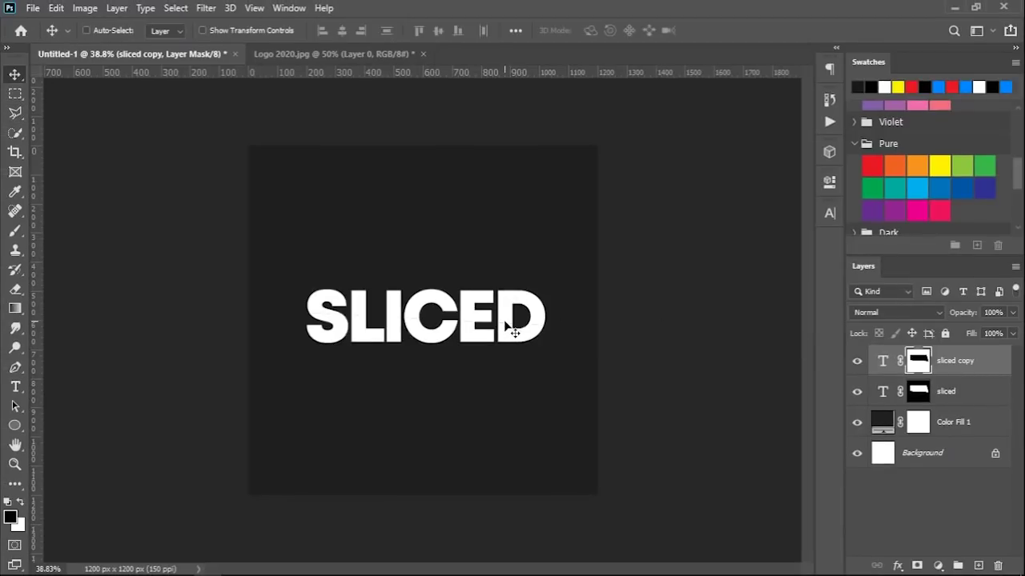
# - Free-transform the lower piece, nudge it right with arrow keys, and commit the offset
pyautogui.hotkey('ctrl', 't')
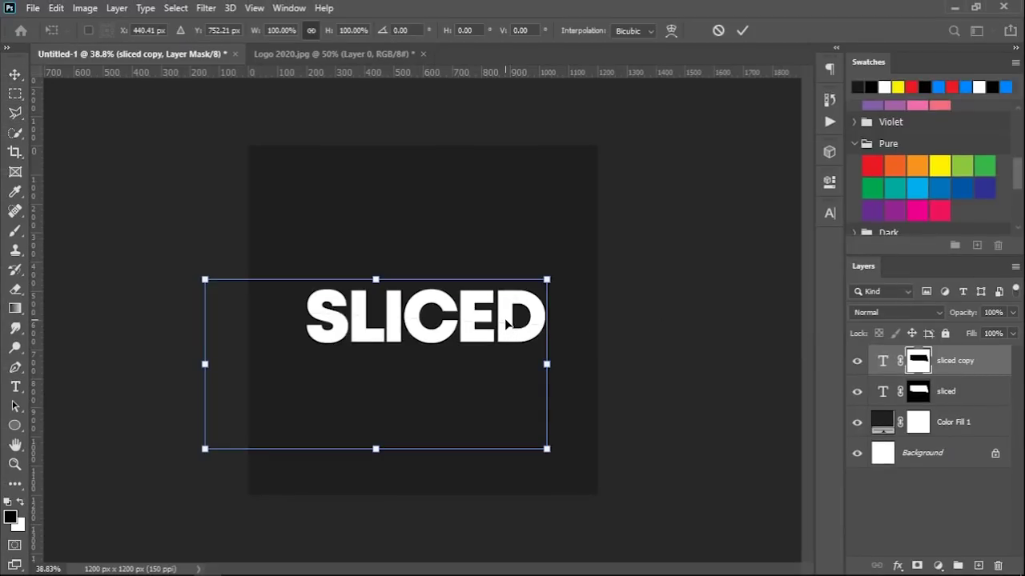
pyautogui.press('Right')
pyautogui.press('Right')
pyautogui.press('Right')
pyautogui.press('Right')
pyautogui.press('Right')
pyautogui.press('Right')
pyautogui.press('Right')
pyautogui.press('Right')
pyautogui.press('Right')
pyautogui.press('Right')
pyautogui.press('Right')
pyautogui.press('Right')
pyautogui.press('Right')
pyautogui.press('Down')
pyautogui.press('Up')
pyautogui.press('Right')
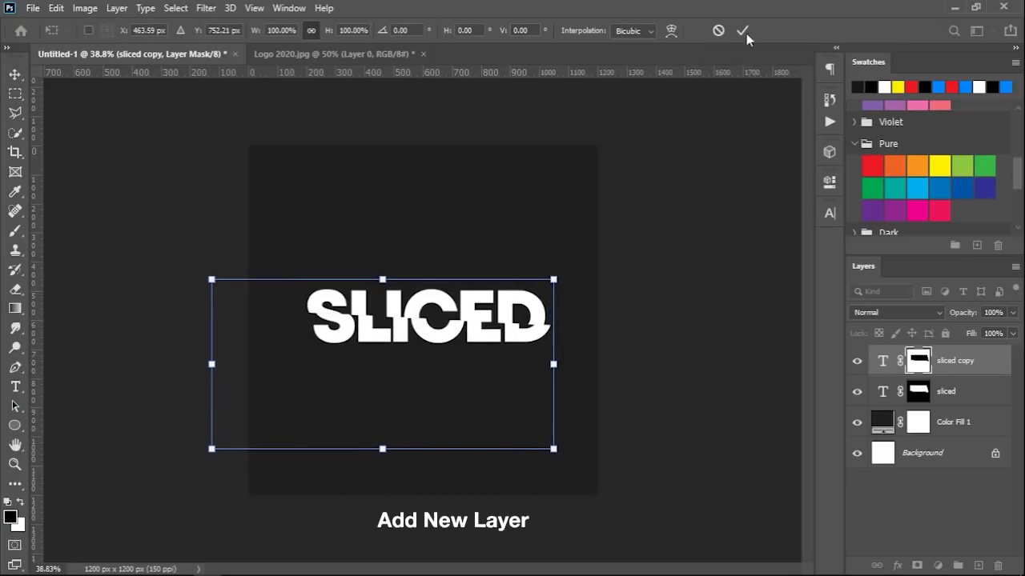
pyautogui.click(744, 30)
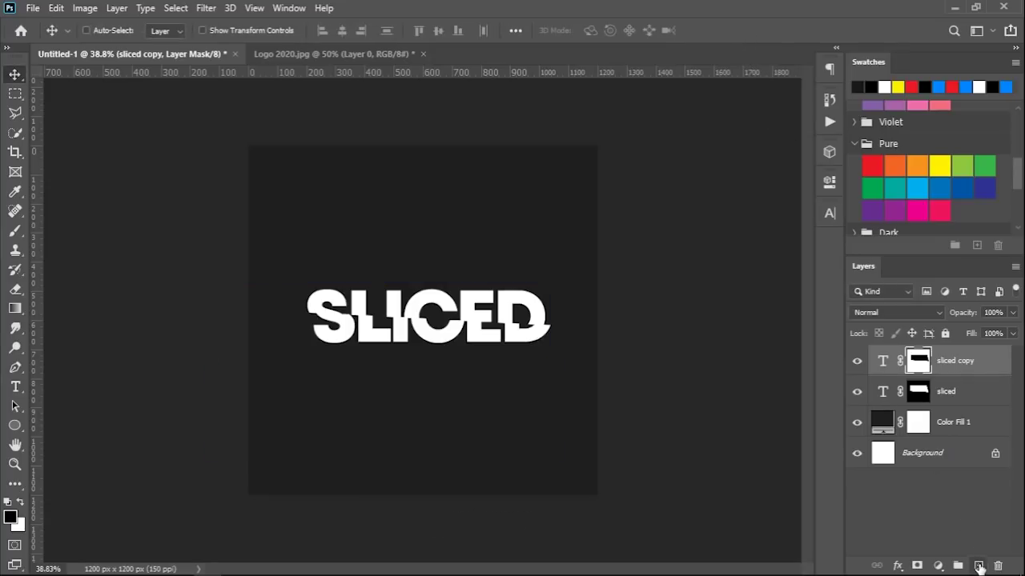
# - Add a new empty layer and load the sliced copy's mask as a selection
pyautogui.click(977, 565)
pyautogui.press('ctrl')
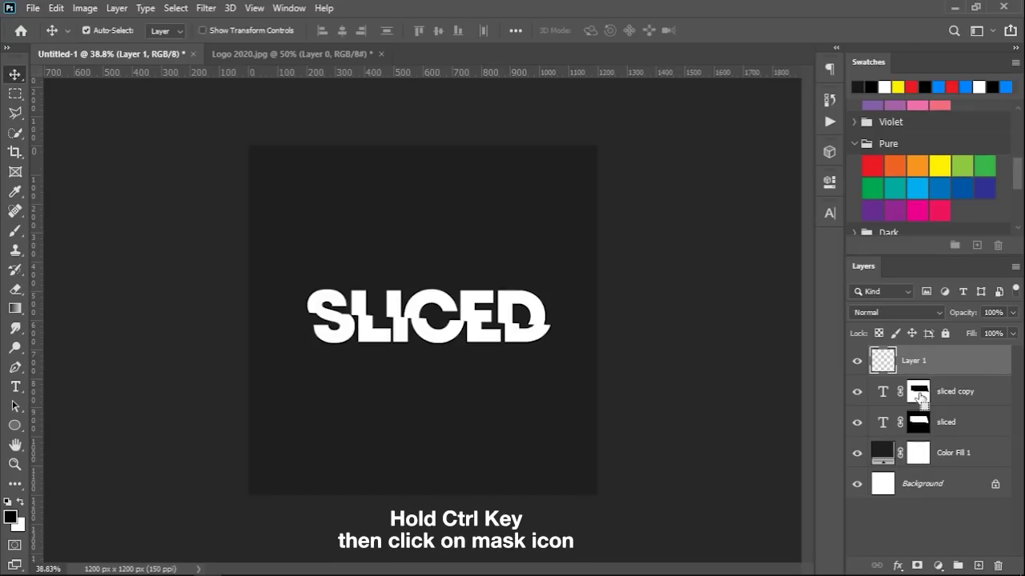
pyautogui.keyDown('ctrl'); pyautogui.click(919, 395); pyautogui.keyUp('ctrl')
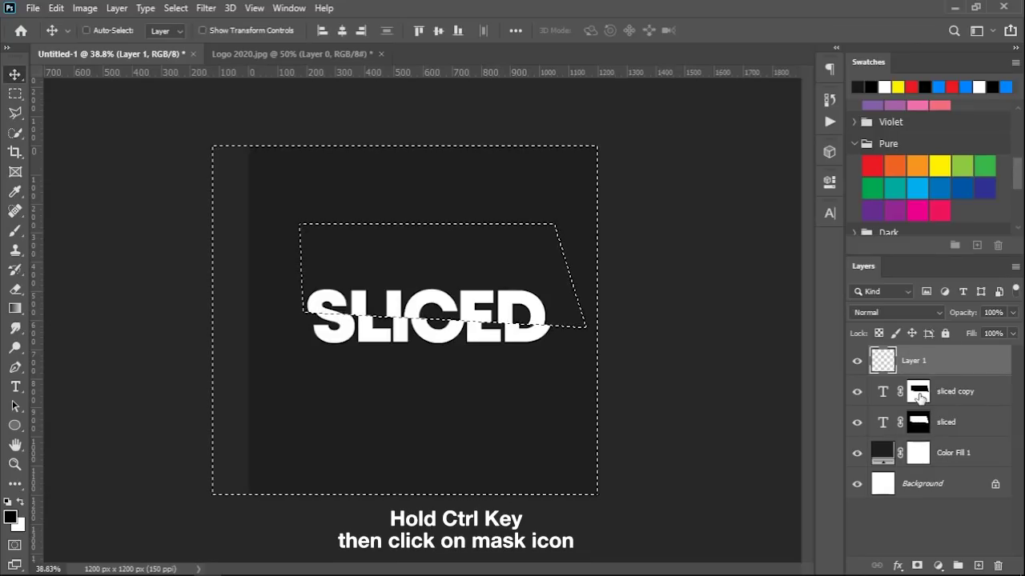
# - Paint a soft black brush shadow along the slanted cut, then deselect
pyautogui.press('b')
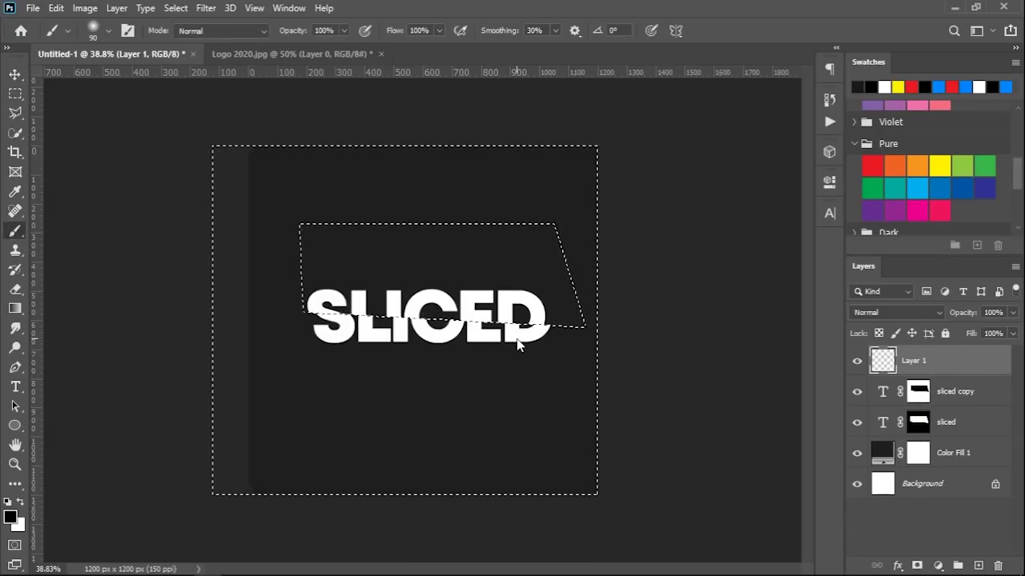
pyautogui.rightClick(533, 349)
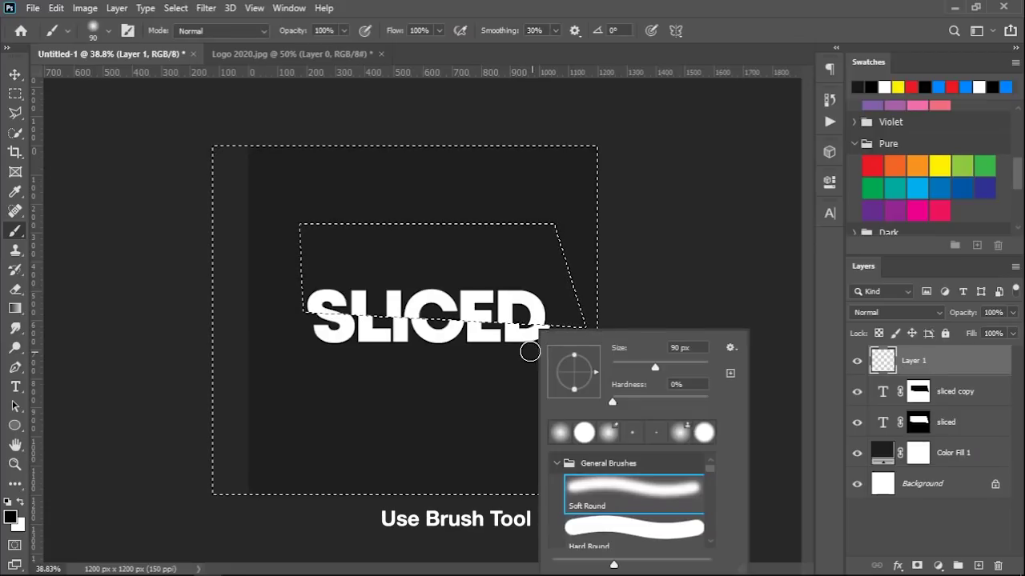
pyautogui.press('Escape')
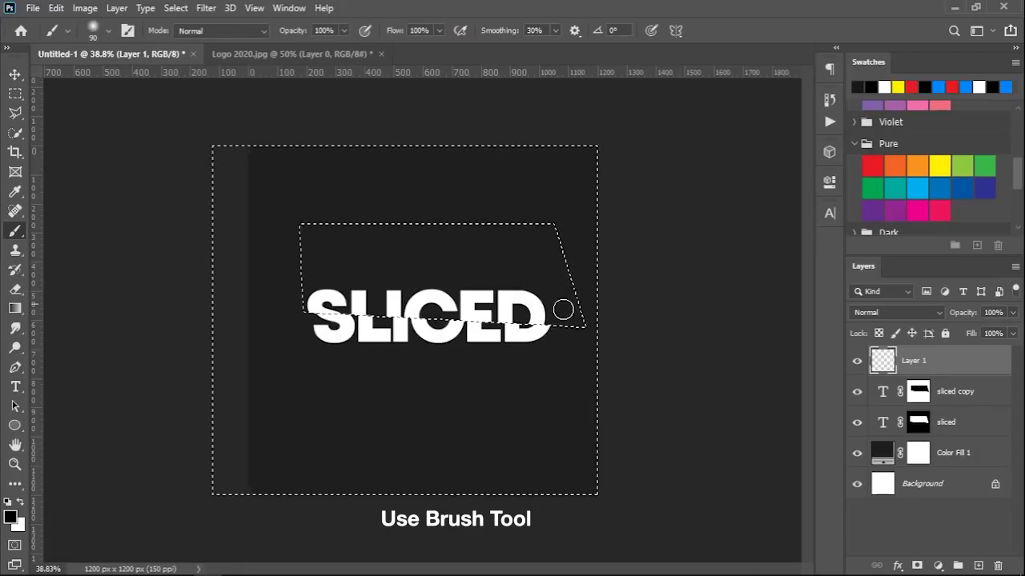
pyautogui.scroll(2, 548, 319)
pyautogui.scroll(2, 548, 319)
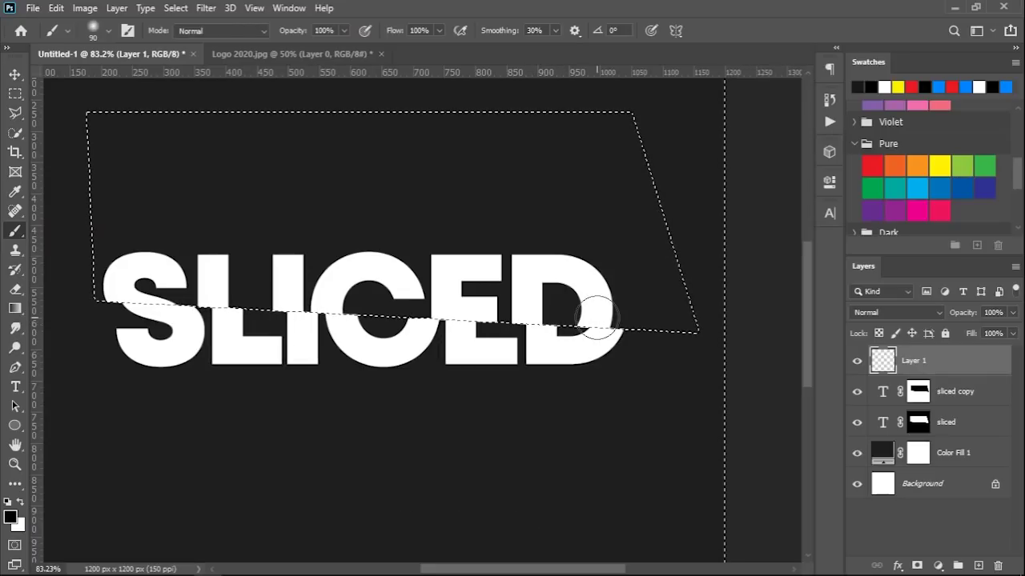
pyautogui.moveTo(611, 318)
pyautogui.mouseDown()
pyautogui.moveTo(636, 313)
pyautogui.moveTo(549, 298)
pyautogui.moveTo(526, 297)
pyautogui.moveTo(565, 307)
pyautogui.moveTo(166, 294)
pyautogui.moveTo(108, 282)
pyautogui.mouseUp()
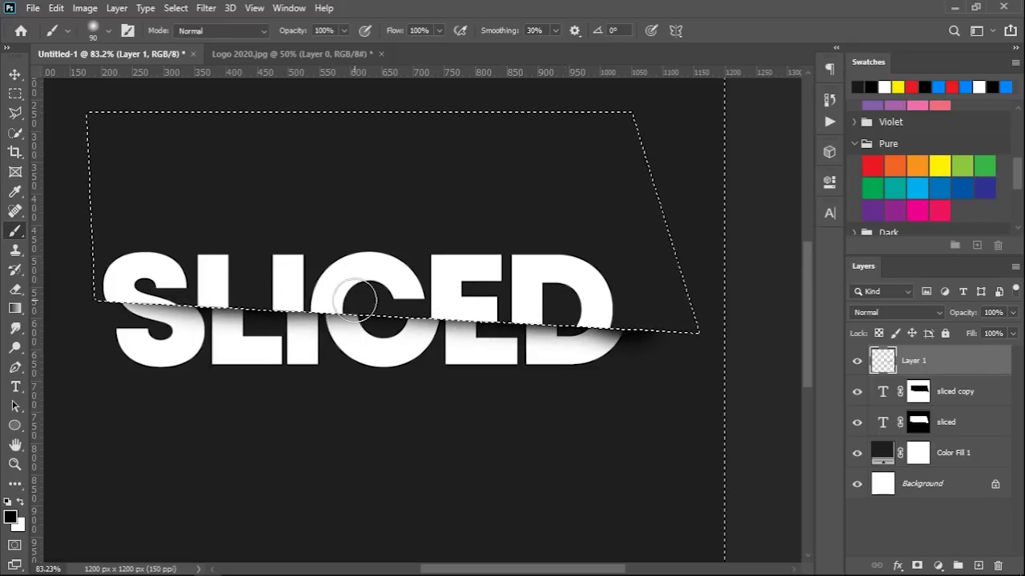
pyautogui.hotkey('ctrl', 'd')
pyautogui.hotkey('ctrl', '-')
pyautogui.hotkey('ctrl', '-')
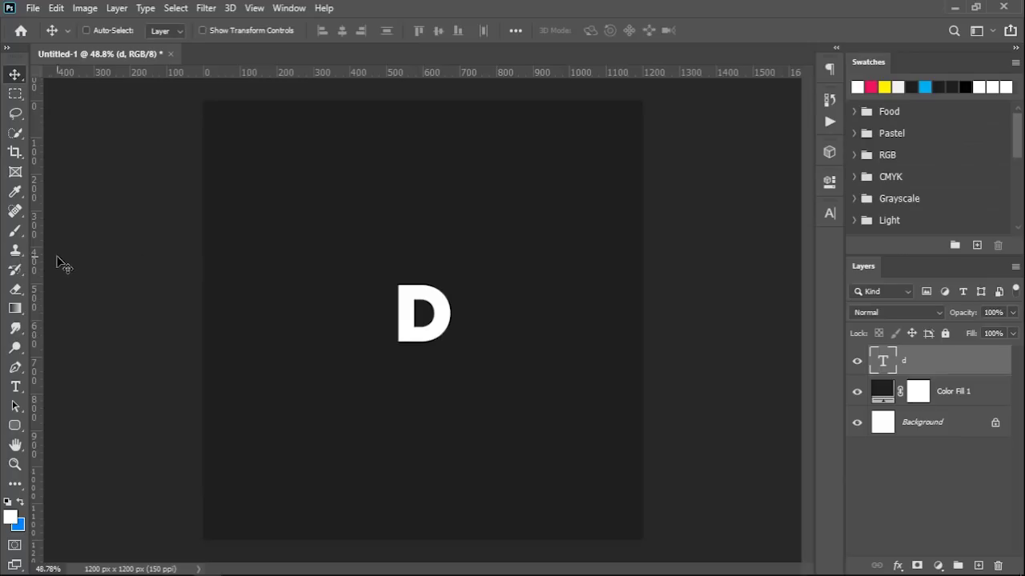
# - Drag vertical guides from the ruler to about 200 px and just left of 1000 px
pyautogui.moveTo(41, 258); pyautogui.dragTo(277, 256)
pyautogui.moveTo(41, 263); pyautogui.dragTo(574, 283)
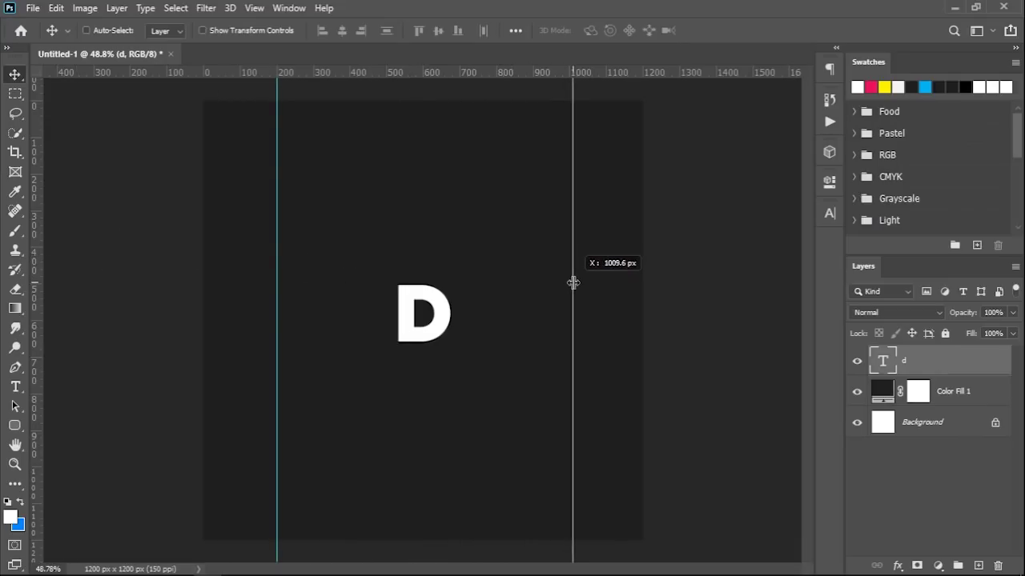
pyautogui.moveTo(573, 283); pyautogui.dragTo(568, 282)
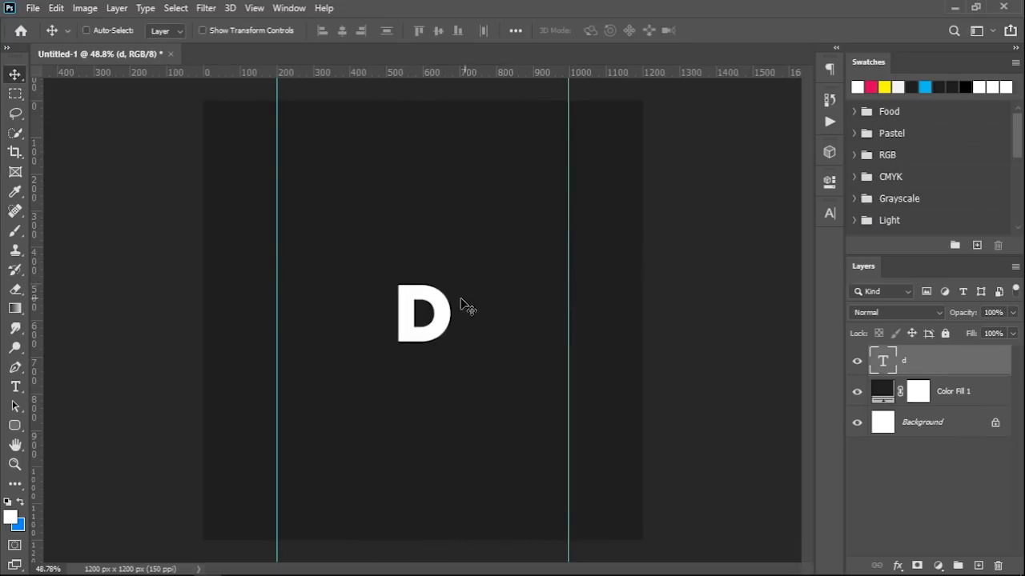
# - Move the D against the left guide and duplicate the d text layer
pyautogui.keyDown('ctrl'); pyautogui.click(454, 321); pyautogui.keyUp('ctrl')
pyautogui.moveTo(454, 321); pyautogui.dragTo(327, 311)
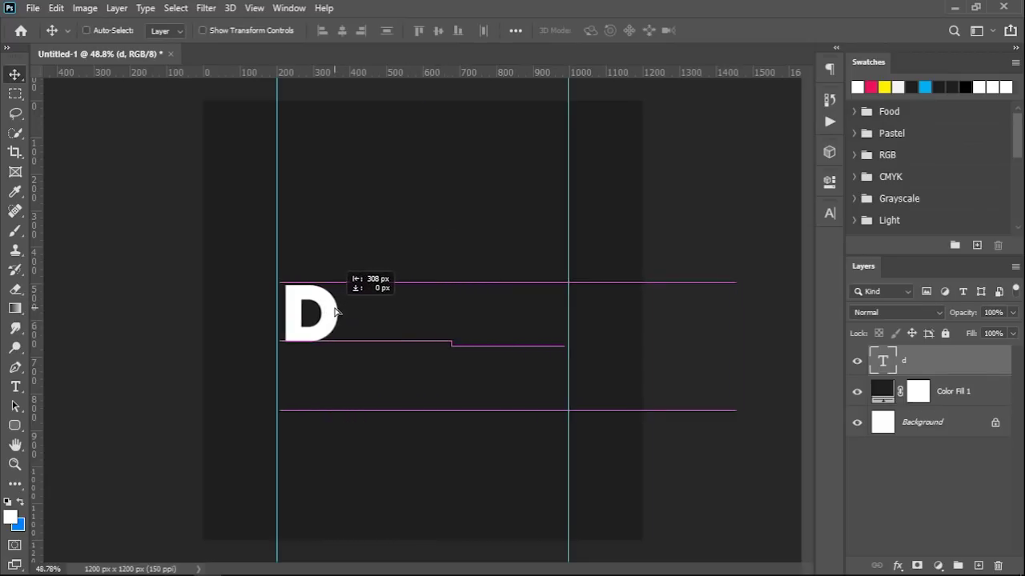
pyautogui.moveTo(327, 310); pyautogui.dragTo(323, 308)
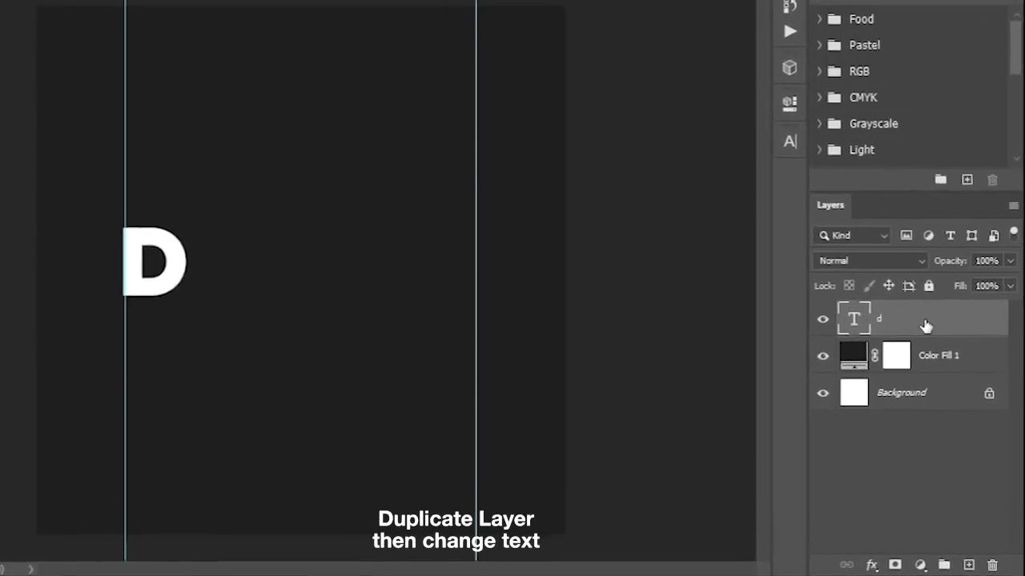
pyautogui.hotkey('ctrl', 'j')
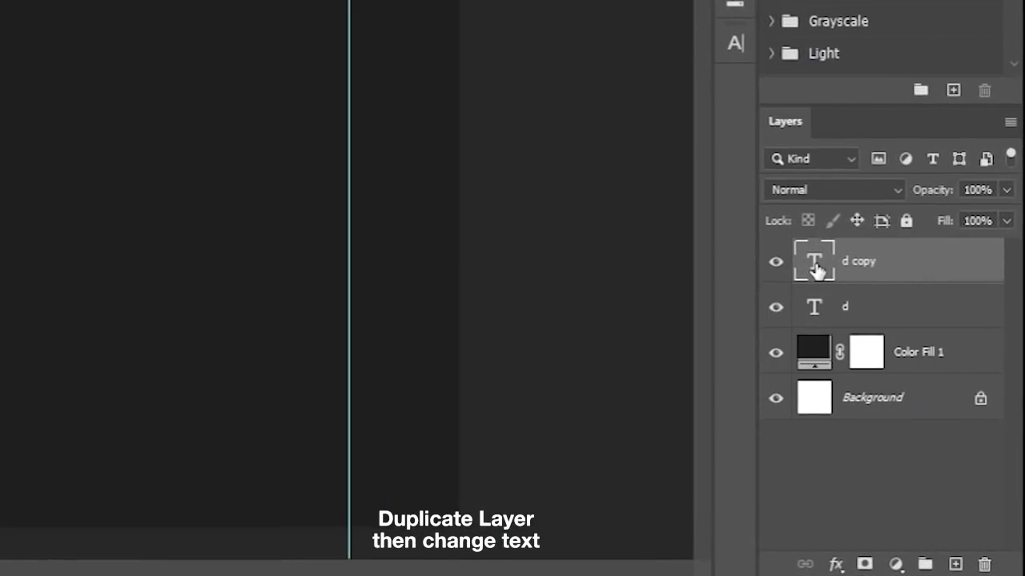
# - Retype the copied letter layer as R, then duplicate it and retype the copy as E
pyautogui.doubleClick(816, 266)
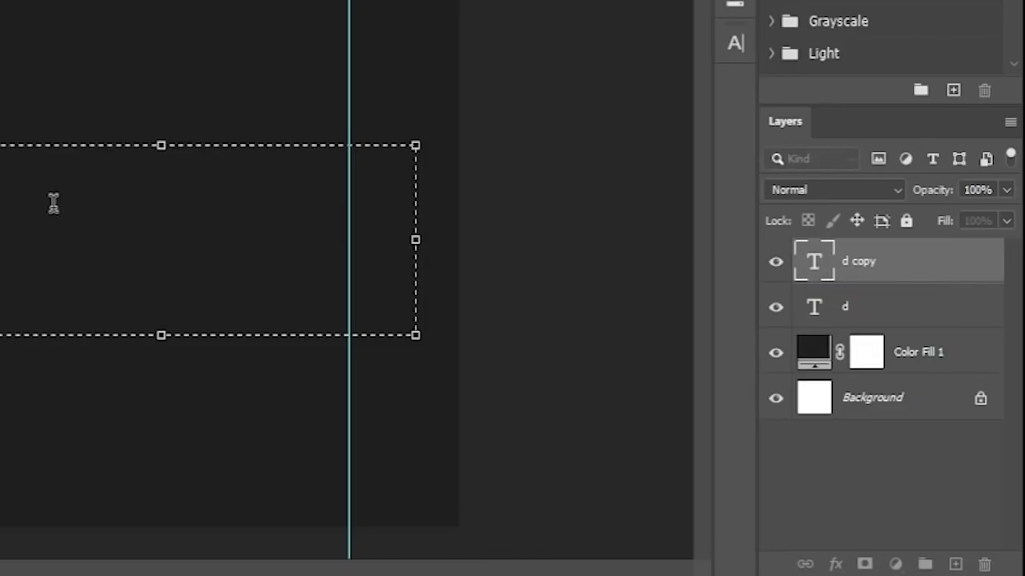
pyautogui.click(894, 368)
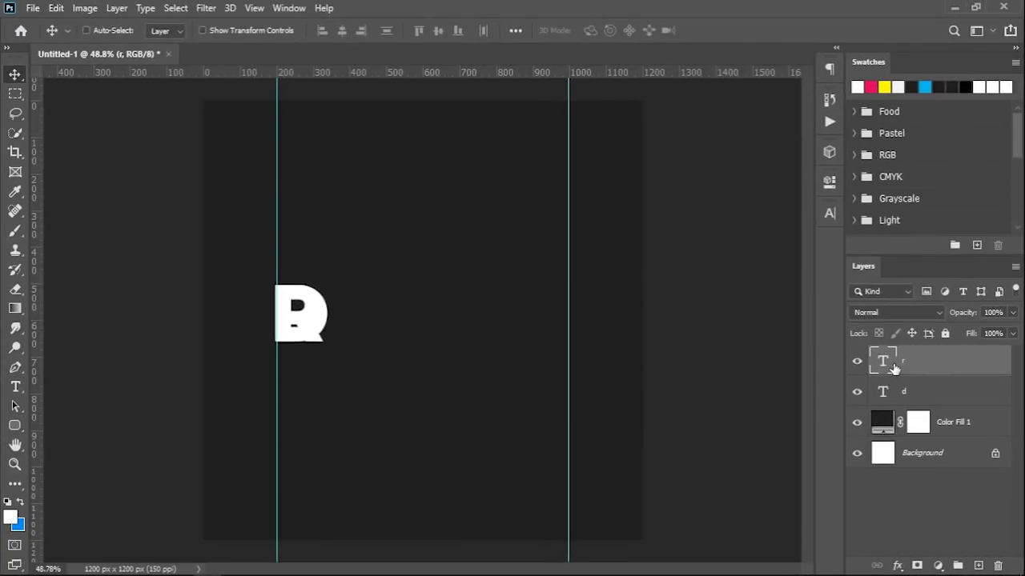
pyautogui.hotkey('ctrl', 'j')
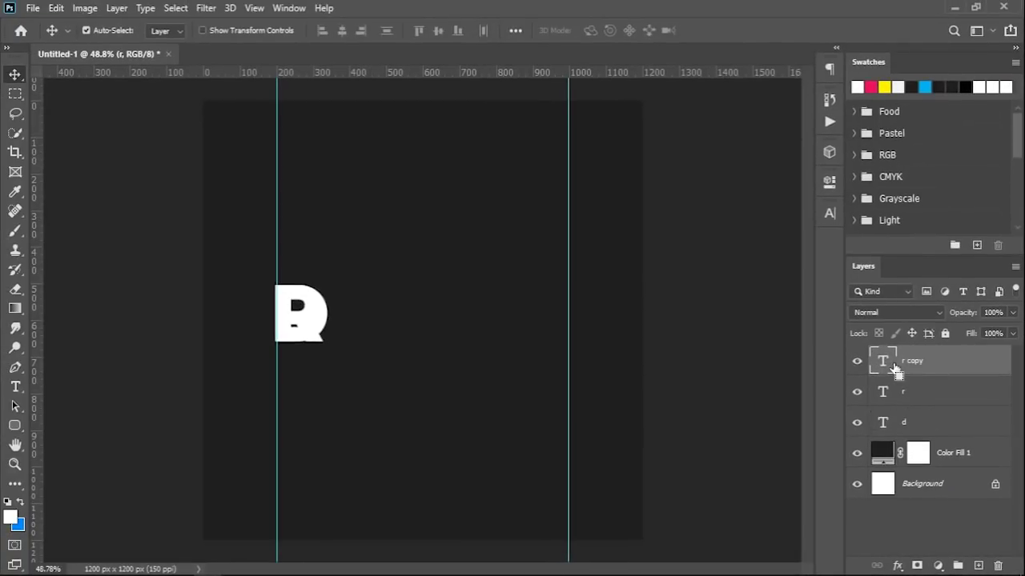
pyautogui.doubleClick(883, 363)
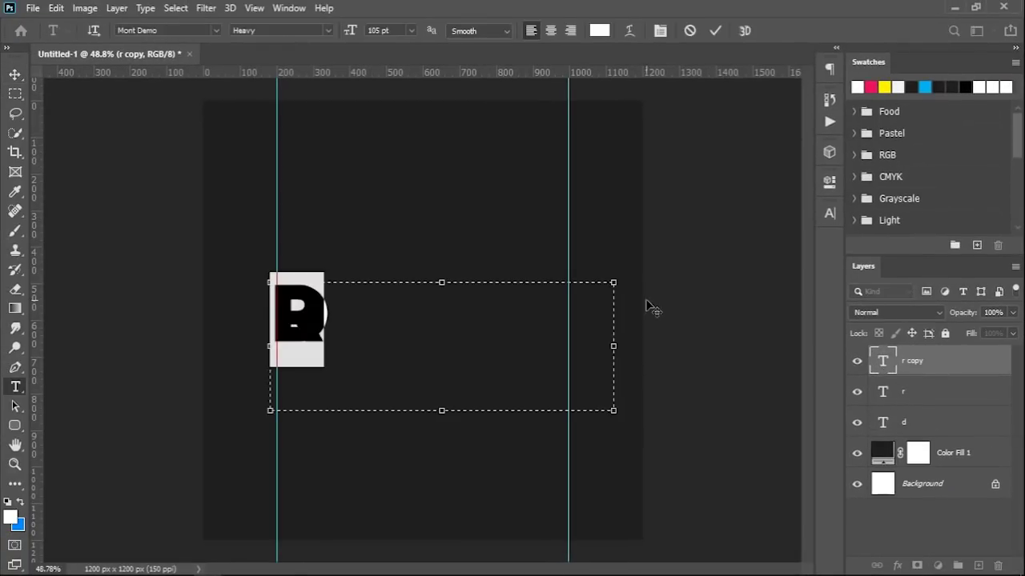
pyautogui.click(604, 303)
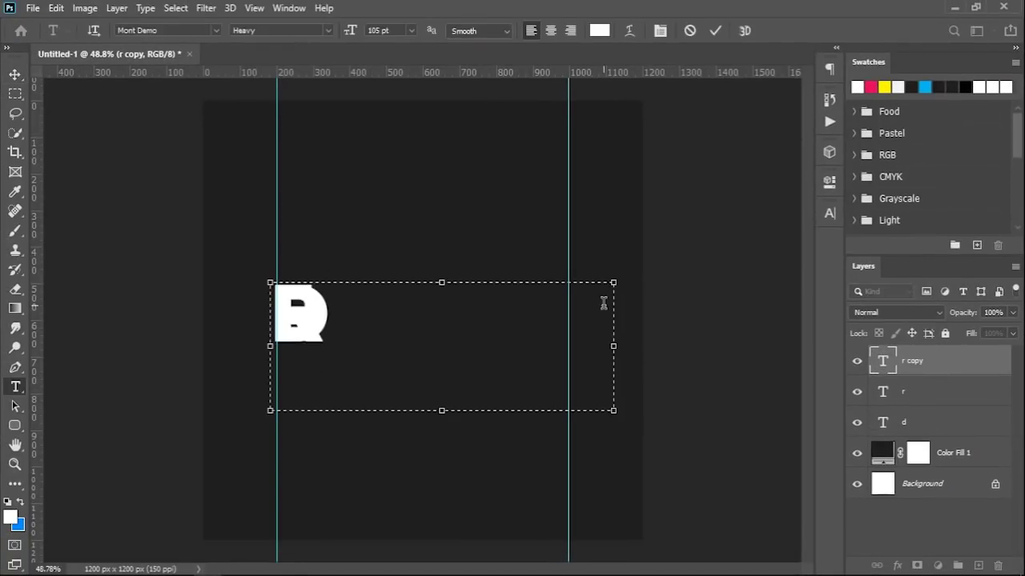
pyautogui.click(715, 29)
pyautogui.press('v')
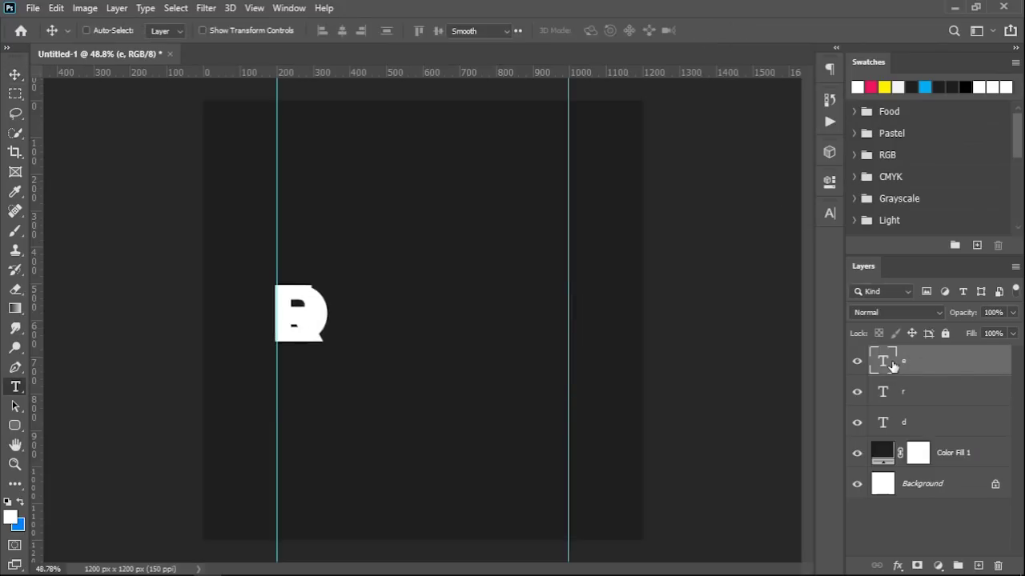
# - Finish editing the e layer, then duplicate it and retype the copy as A
pyautogui.doubleClick(883, 361)
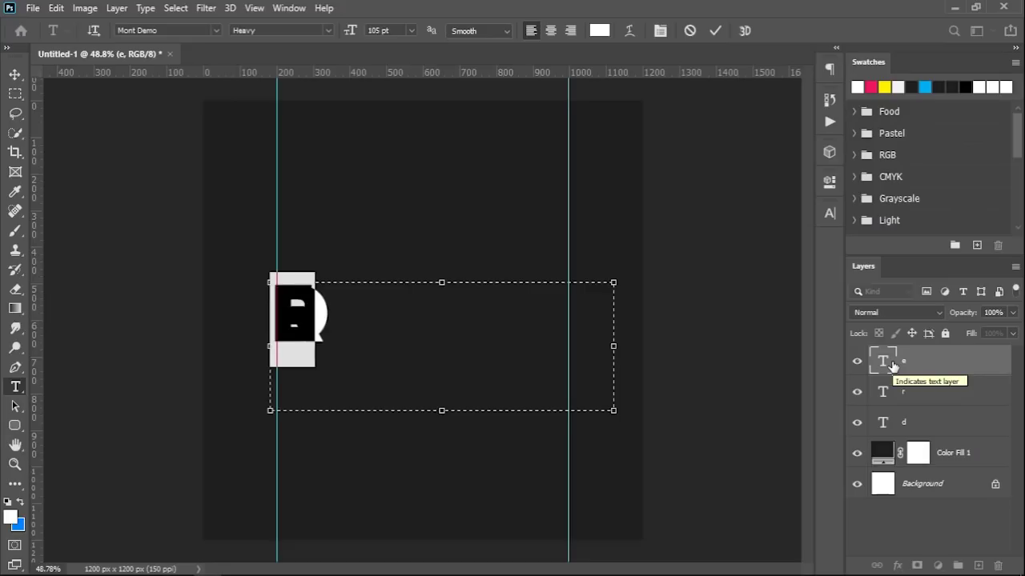
pyautogui.click(689, 30)
pyautogui.press('v')
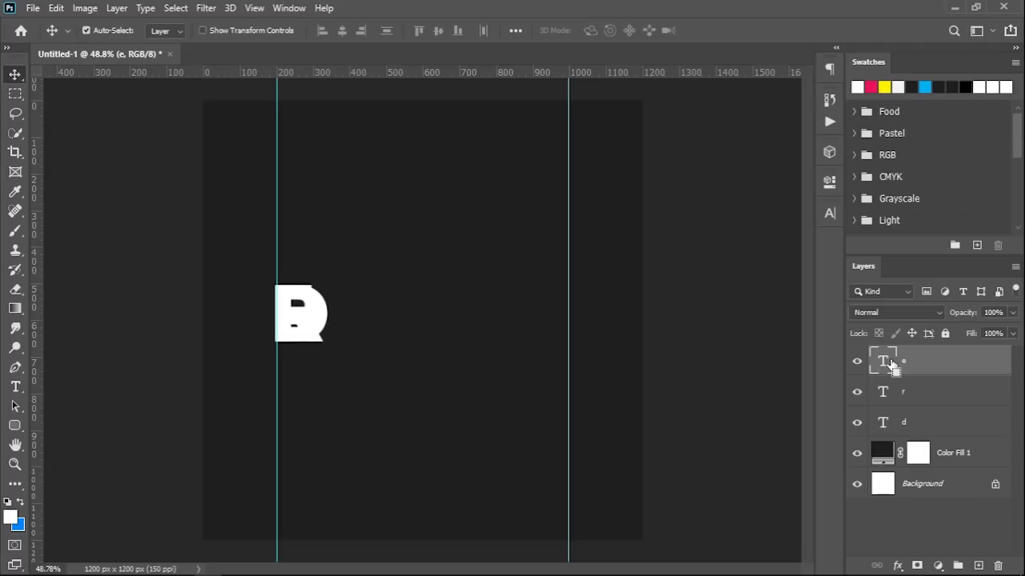
pyautogui.hotkey('ctrl', 'j')
pyautogui.doubleClick(883, 361)
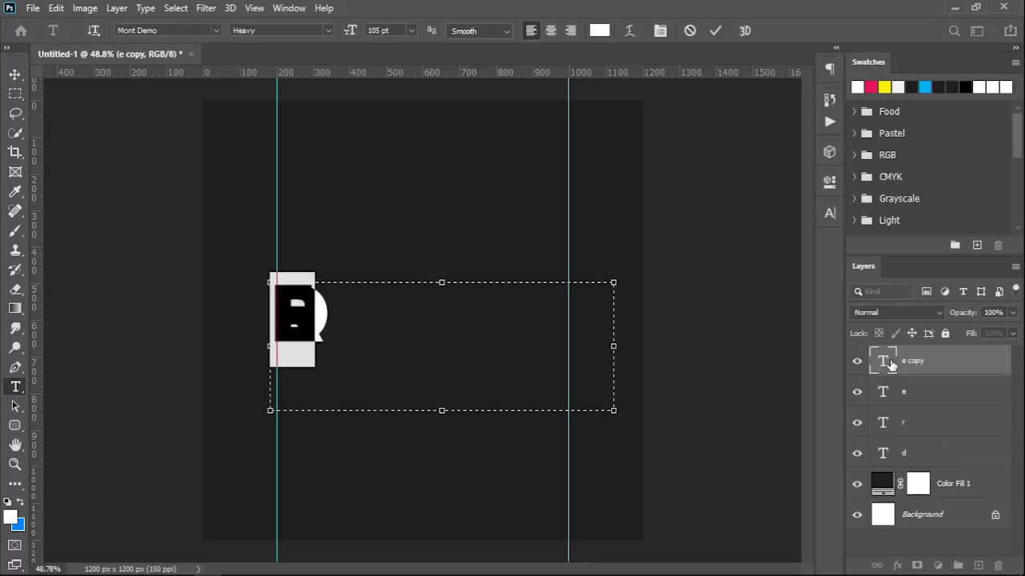
pyautogui.write('a')
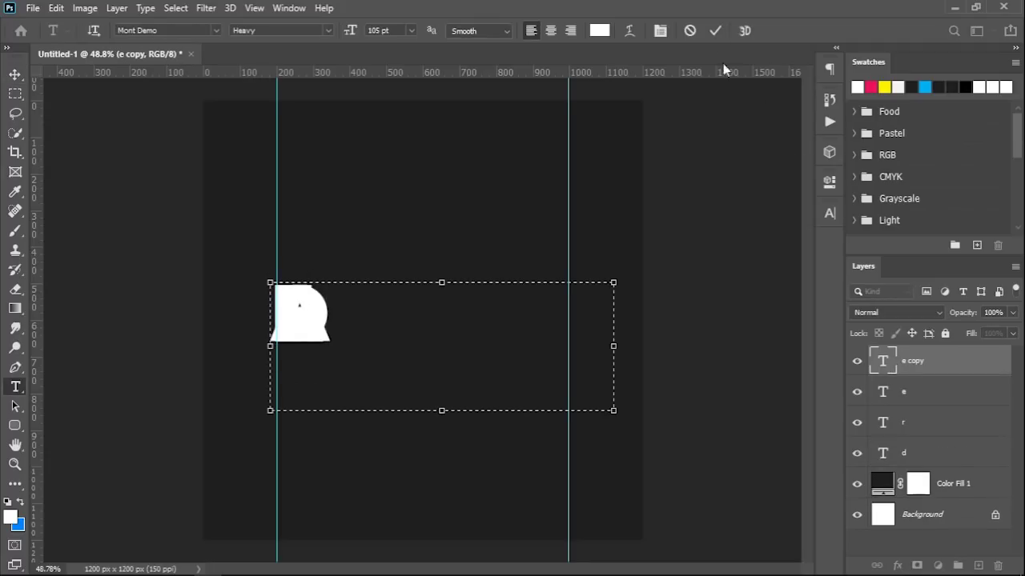
pyautogui.hotkey('ctrl', 'Return')
pyautogui.press('v')
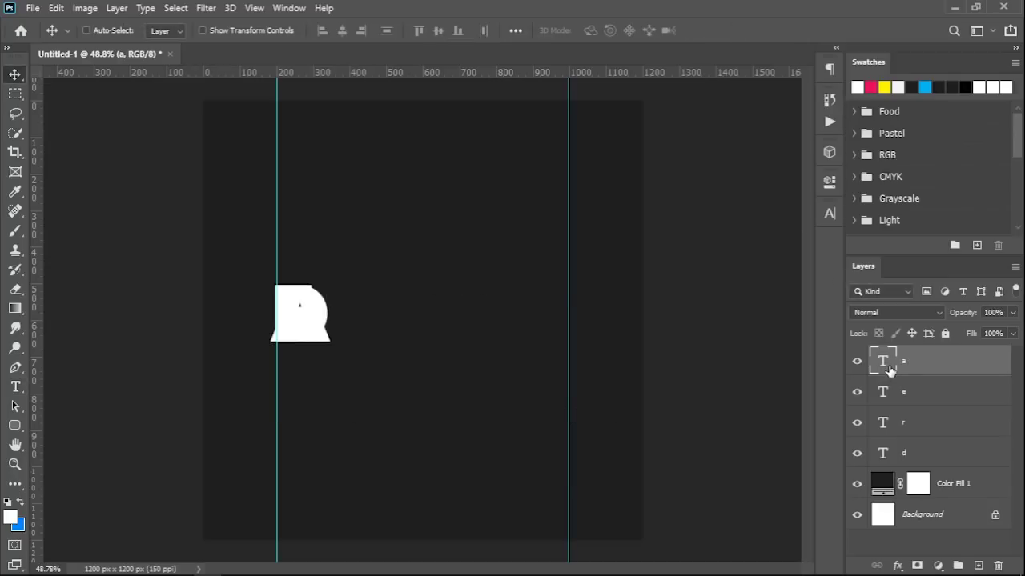
# - Duplicate the a layer and retype the copy as M
pyautogui.hotkey('ctrl', 'j')
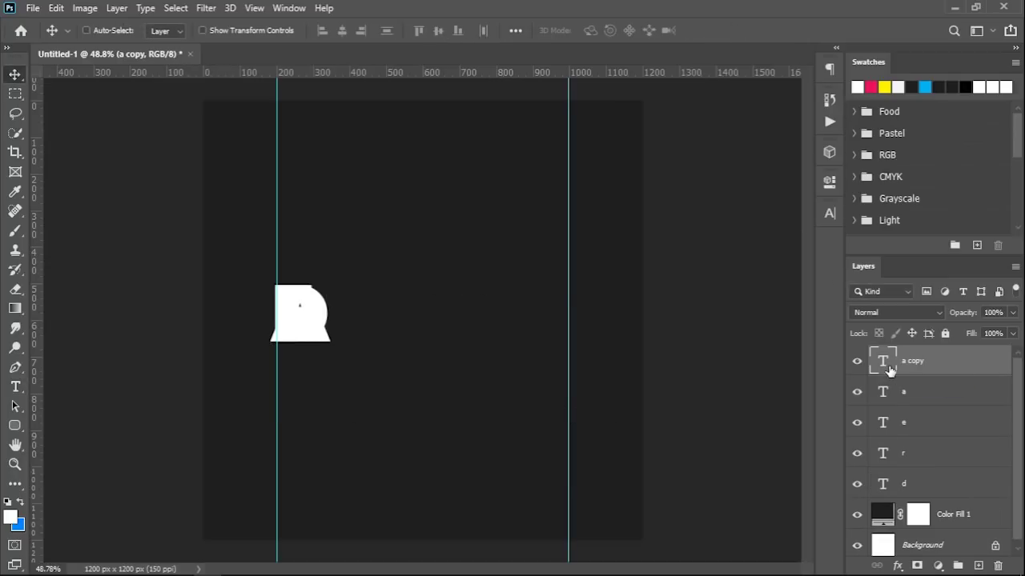
pyautogui.doubleClick(883, 362)
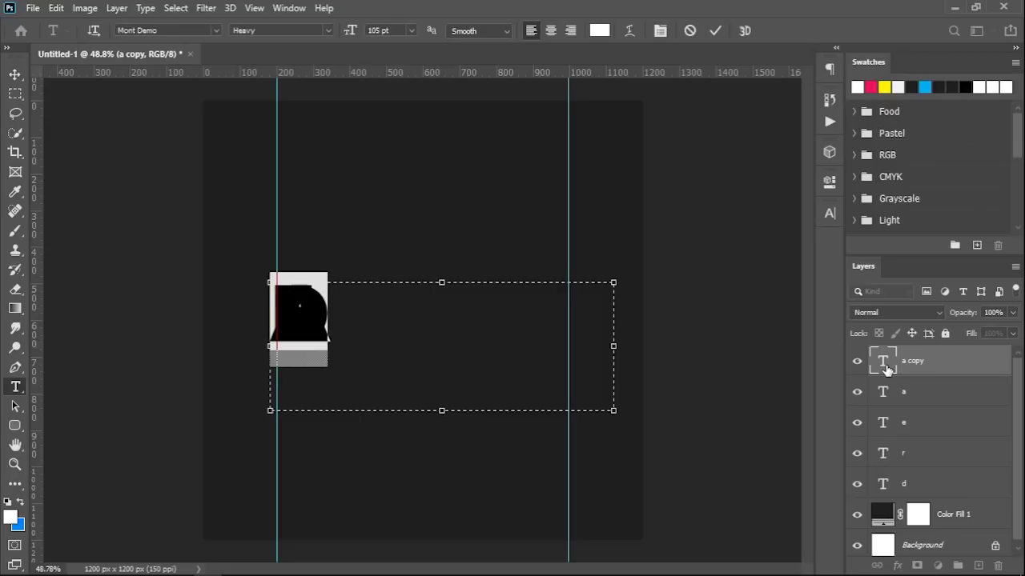
pyautogui.write('M')
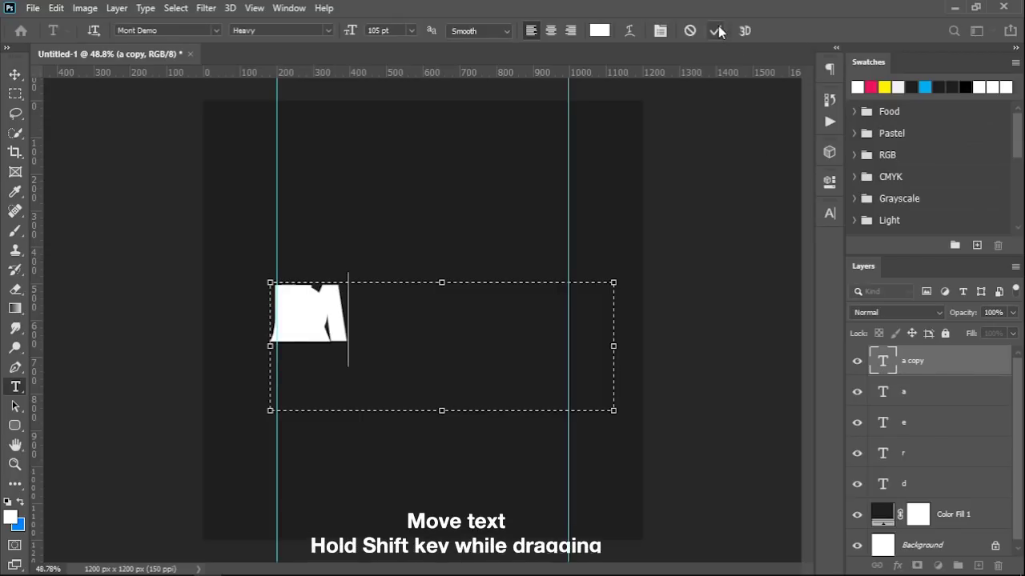
pyautogui.click(715, 31)
pyautogui.press('v')
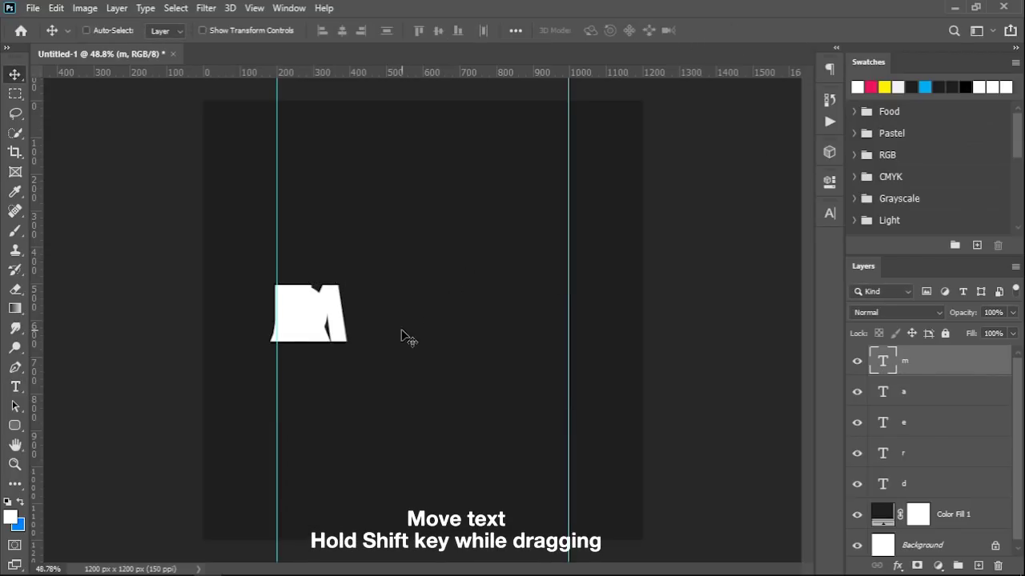
# - Move the M to the right-hand guide and place the A just beside it
pyautogui.press('ctrl')
pyautogui.moveTo(338, 321); pyautogui.dragTo(565, 336)
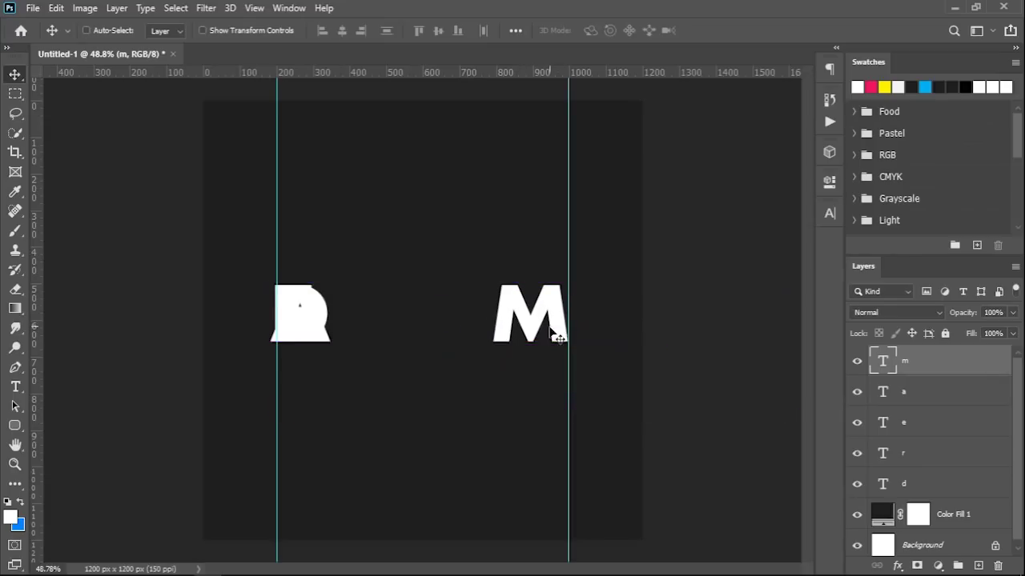
pyautogui.keyDown('ctrl'); pyautogui.click(318, 328); pyautogui.keyUp('ctrl')
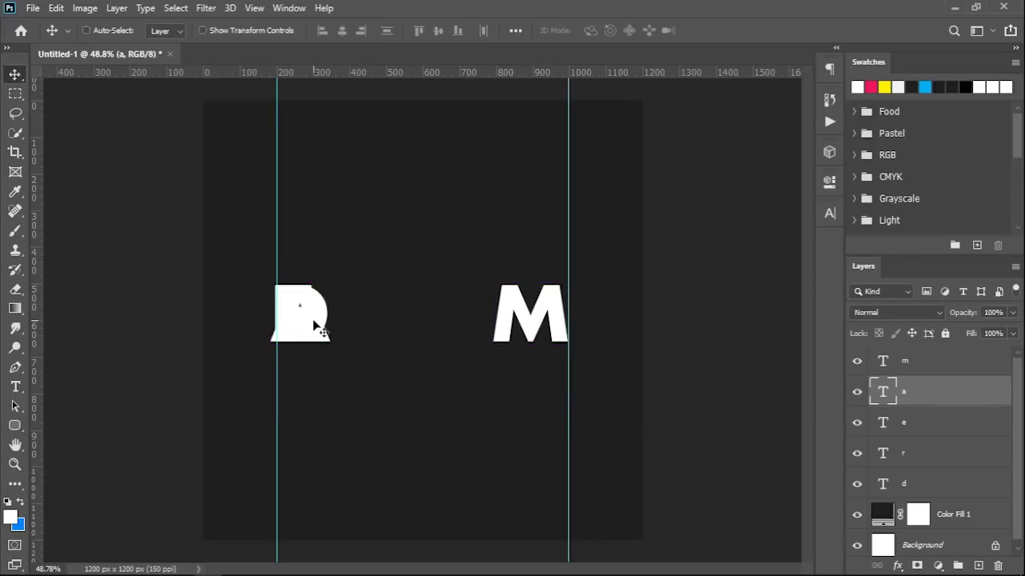
pyautogui.moveTo(314, 322); pyautogui.dragTo(392, 323)
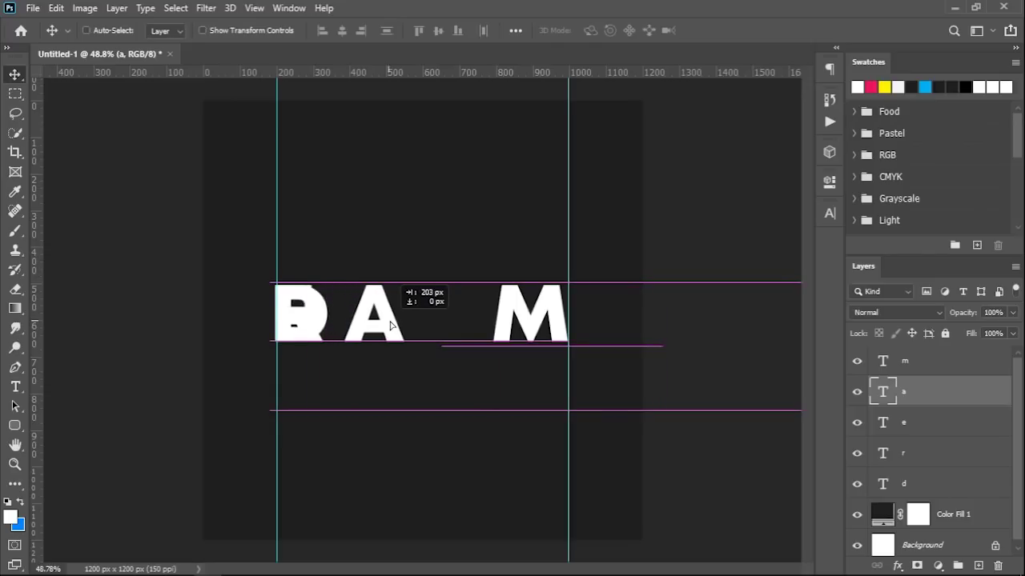
pyautogui.moveTo(392, 323); pyautogui.dragTo(476, 325)
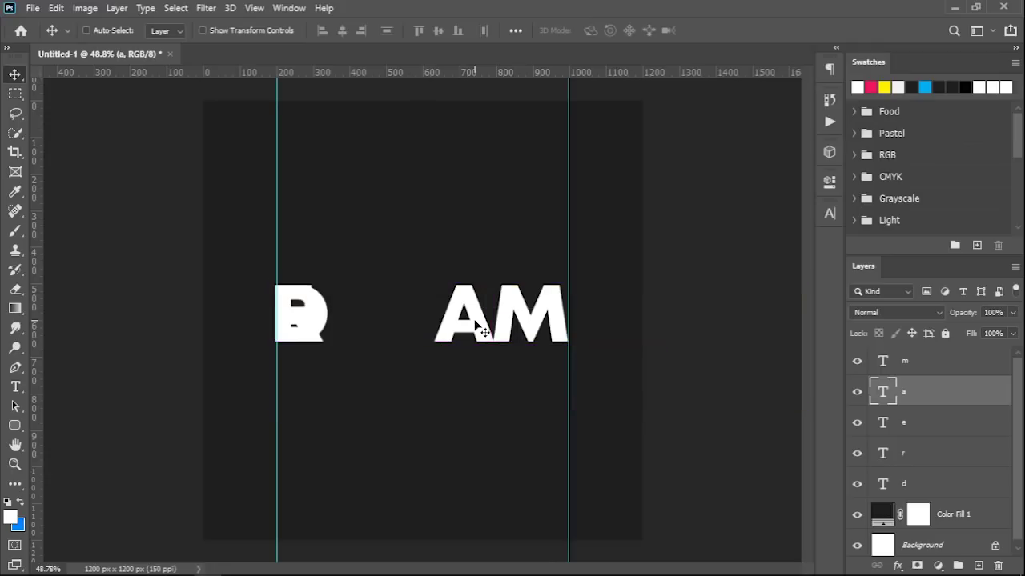
# - Move the E and R out from behind the D so the letters spell DREAM
pyautogui.keyDown('ctrl'); pyautogui.click(298, 321); pyautogui.keyUp('ctrl')
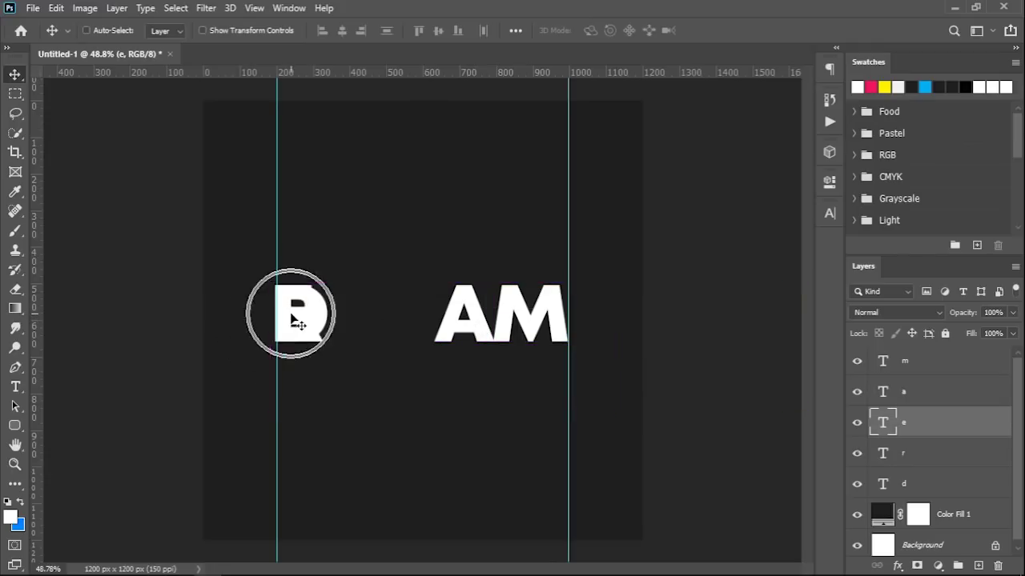
pyautogui.moveTo(296, 320); pyautogui.dragTo(399, 317)
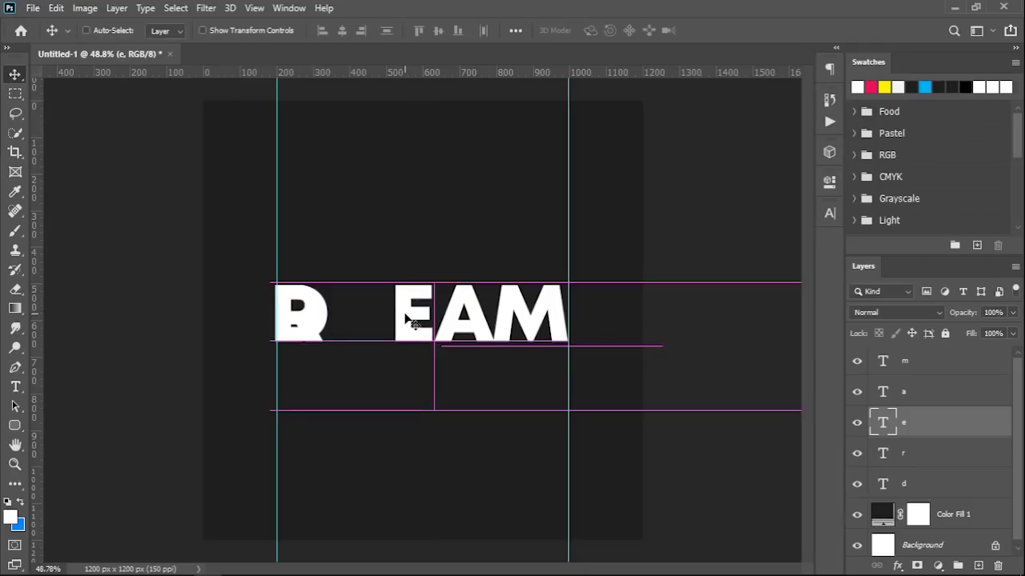
pyautogui.moveTo(399, 318); pyautogui.dragTo(410, 318)
pyautogui.keyDown('ctrl'); pyautogui.click(287, 314); pyautogui.keyUp('ctrl')
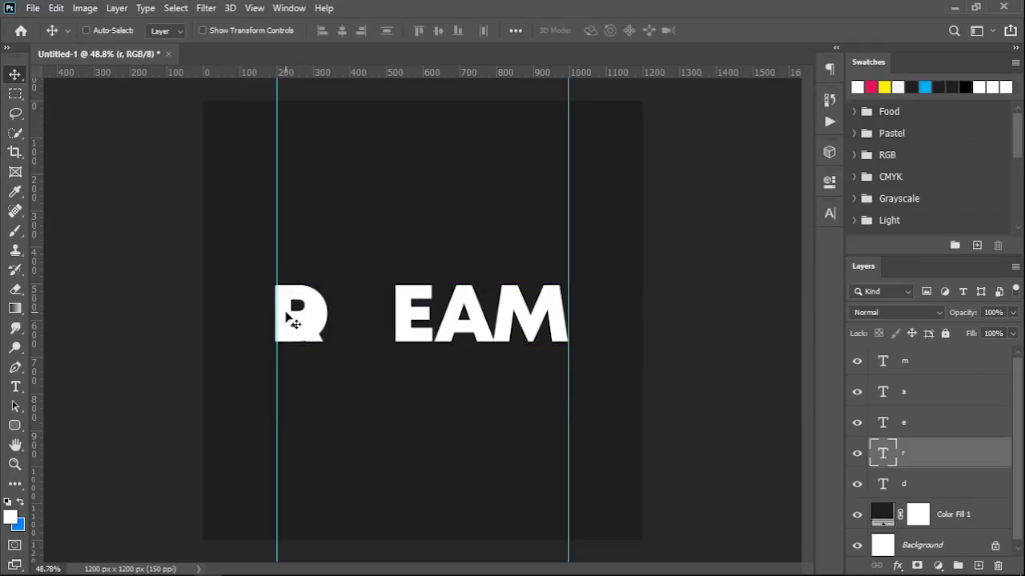
pyautogui.moveTo(285, 317); pyautogui.dragTo(343, 320)
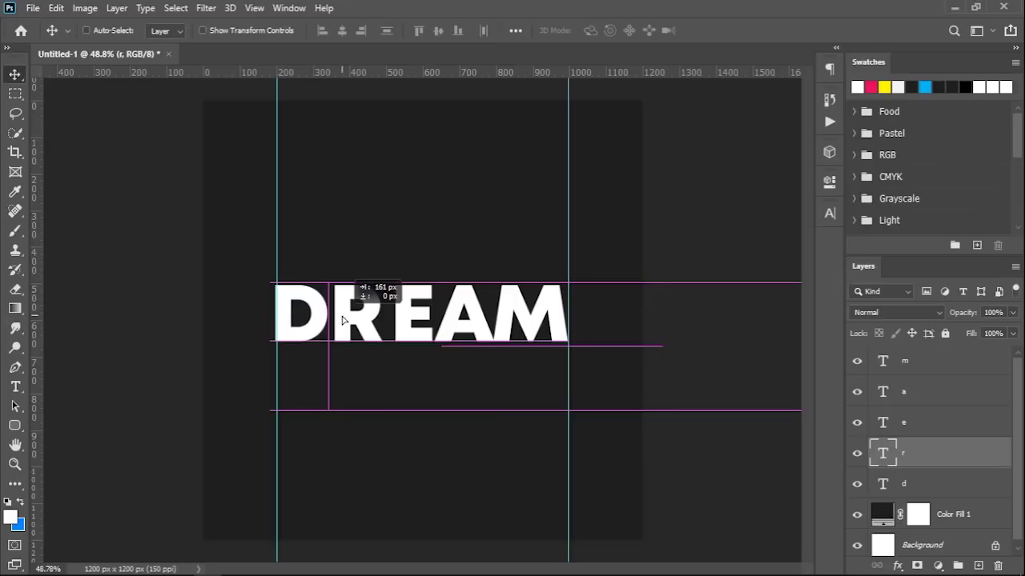
pyautogui.moveTo(343, 320); pyautogui.dragTo(346, 321)
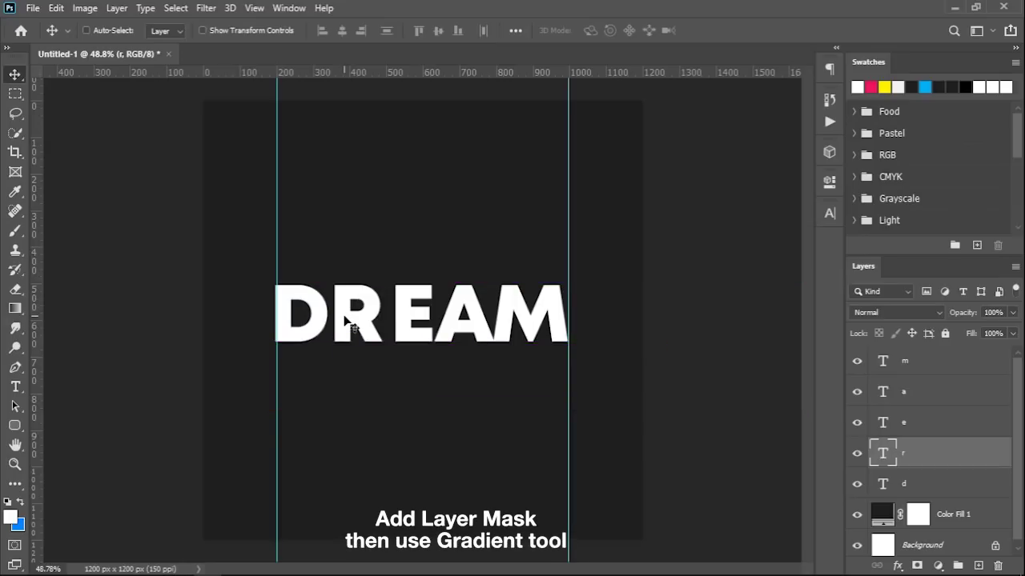
# - Add a layer mask to the d layer and drag a gradient in it to fade the D's right side
pyautogui.click(978, 485)
pyautogui.click(917, 566)
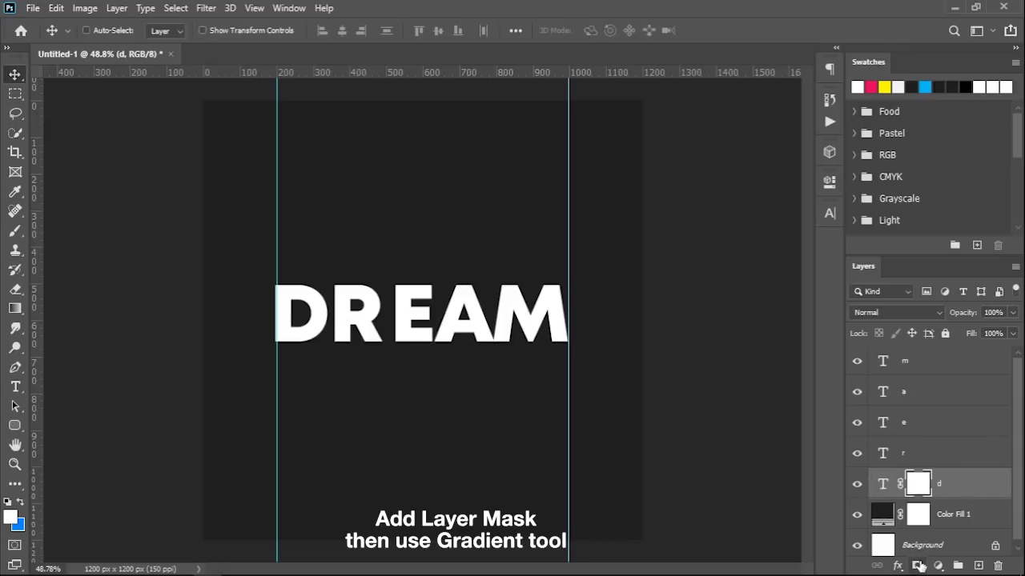
pyautogui.click(15, 309)
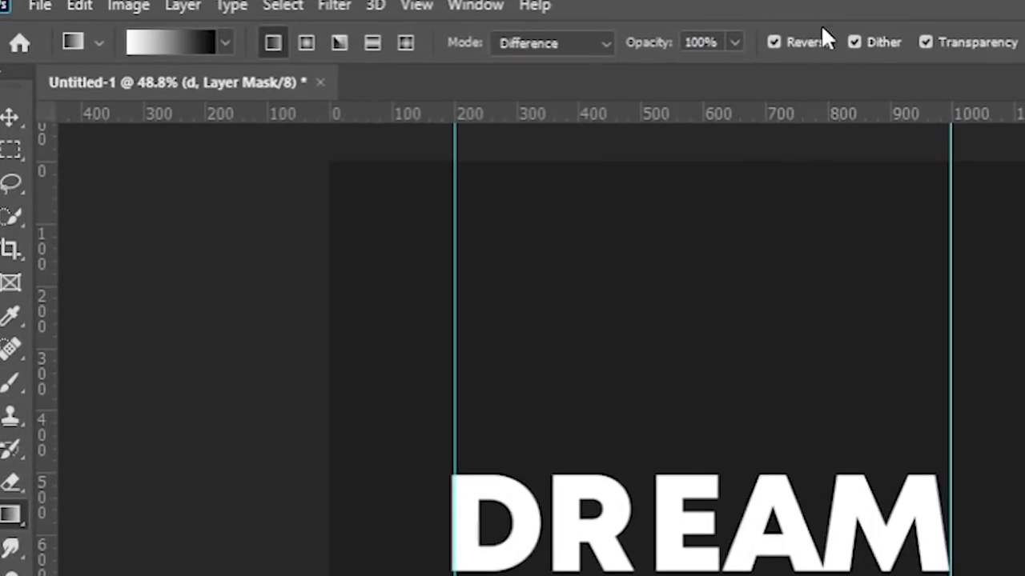
pyautogui.click(774, 43)
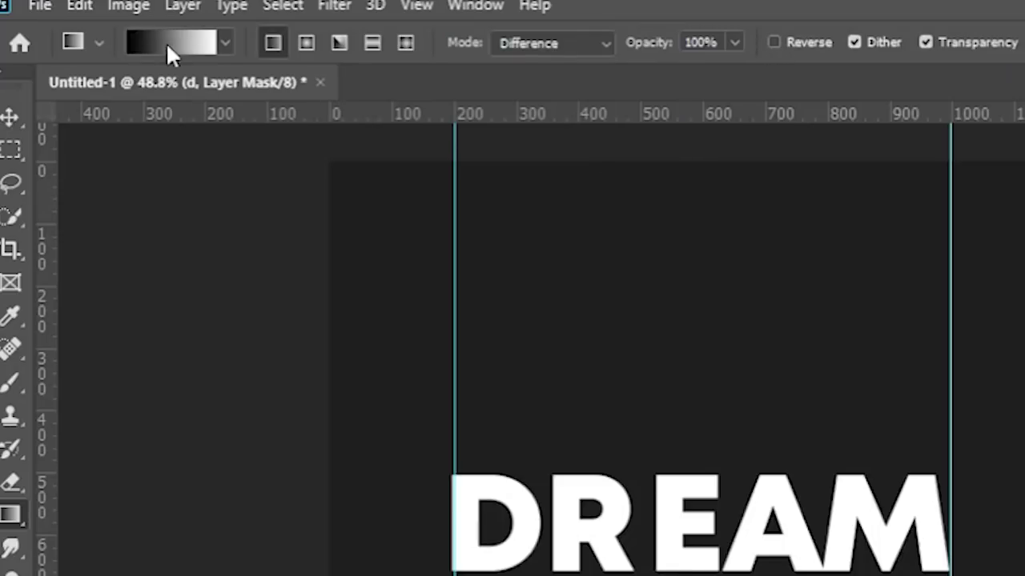
pyautogui.click(773, 43)
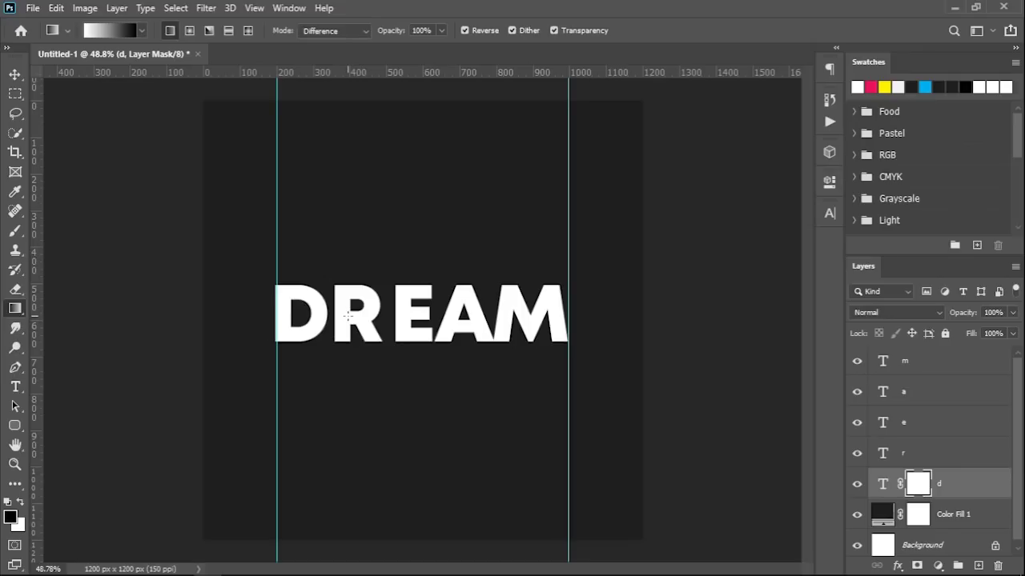
pyautogui.moveTo(293, 312); pyautogui.dragTo(293, 313)
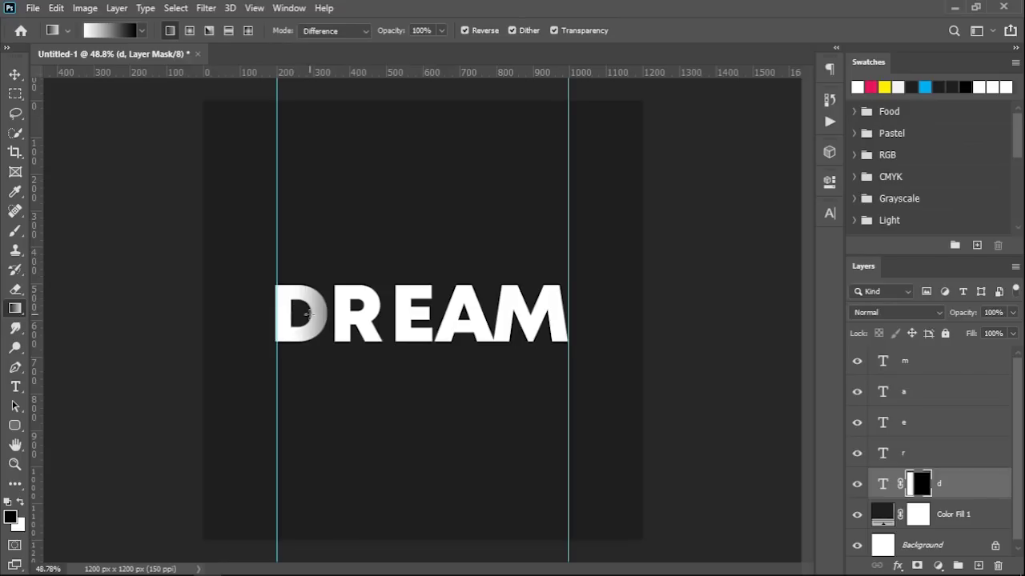
pyautogui.press('v')
pyautogui.keyDown('ctrl'); pyautogui.click(362, 328); pyautogui.keyUp('ctrl')
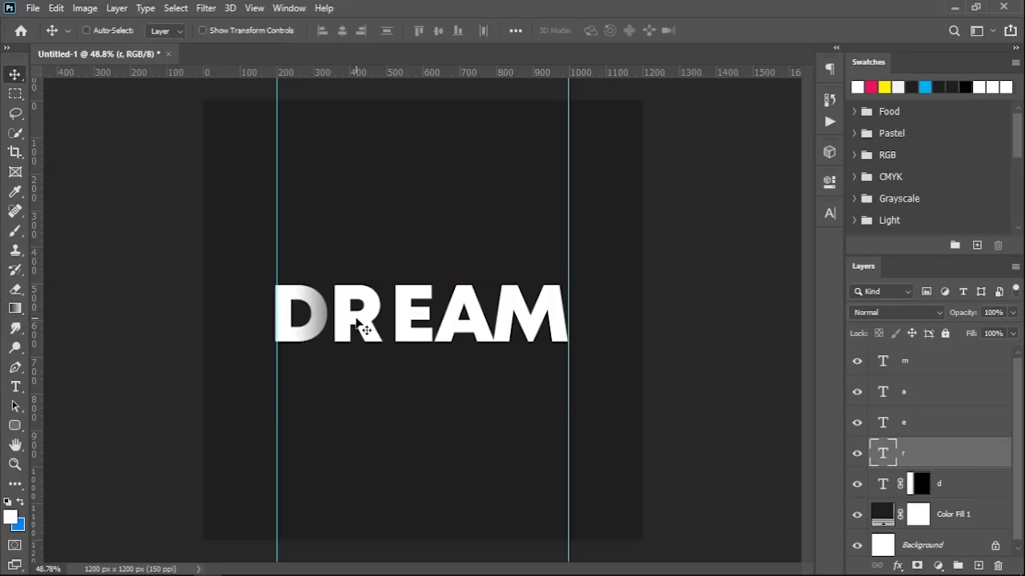
# - Nudge the R left and fade its right side with a gradient layer mask
pyautogui.moveTo(362, 328); pyautogui.dragTo(343, 323)
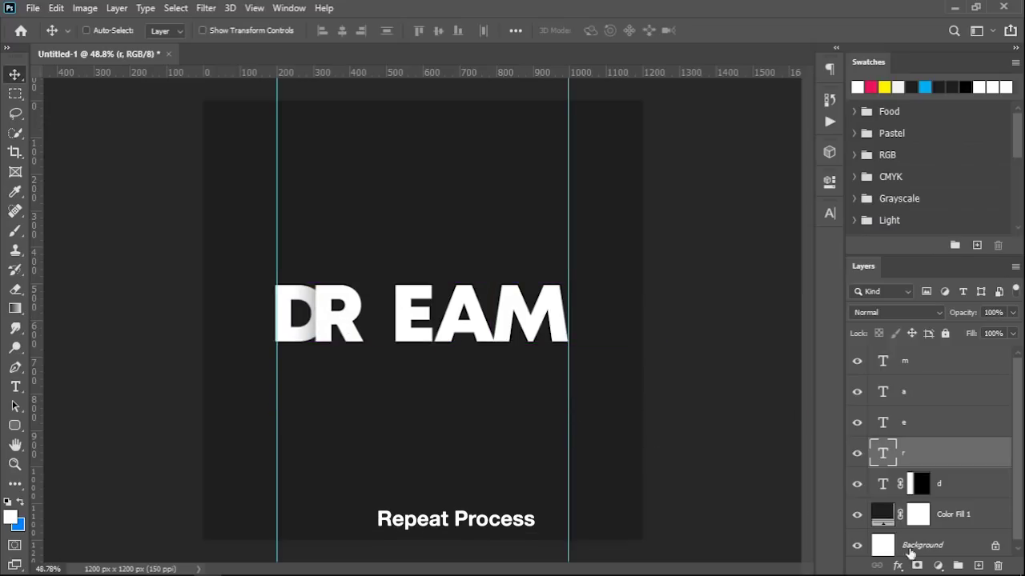
pyautogui.click(917, 565)
pyautogui.press('g')
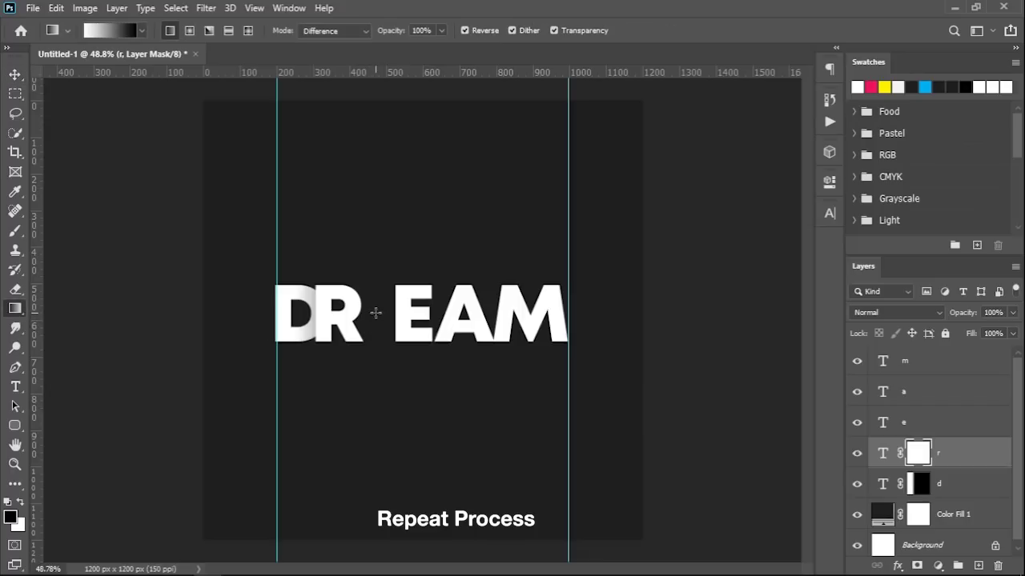
pyautogui.moveTo(376, 312); pyautogui.dragTo(318, 309)
pyautogui.press('v')
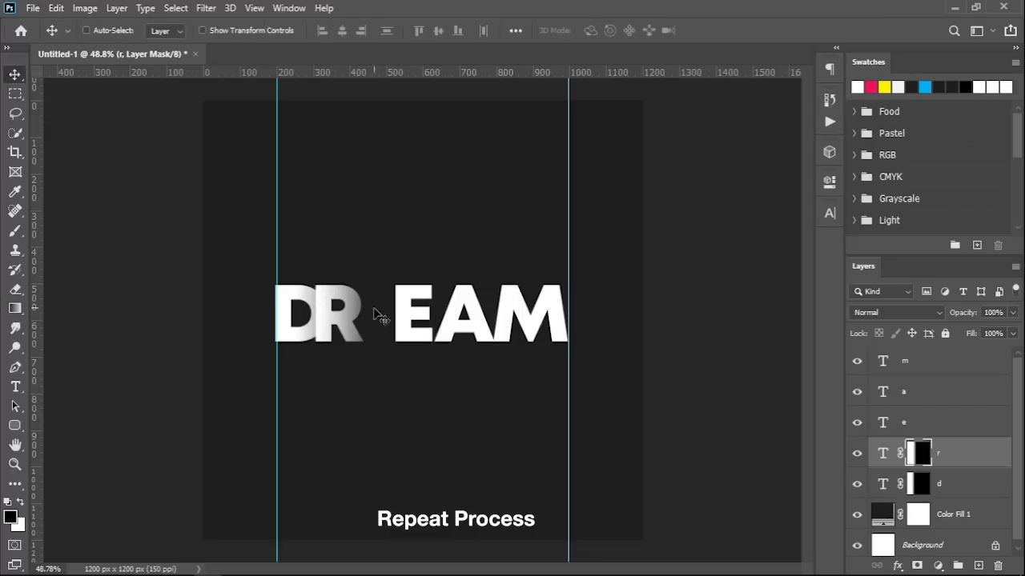
# - Move the E left next to DR and fade its right side with a gradient mask
pyautogui.hotkey('alt', ']')
pyautogui.moveTo(415, 317); pyautogui.dragTo(373, 316)
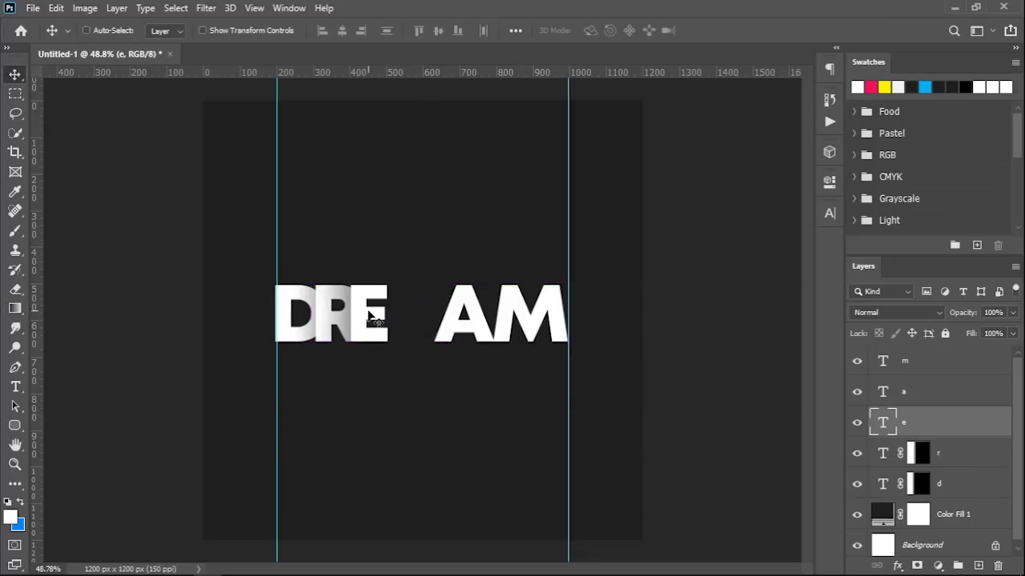
pyautogui.click(917, 565)
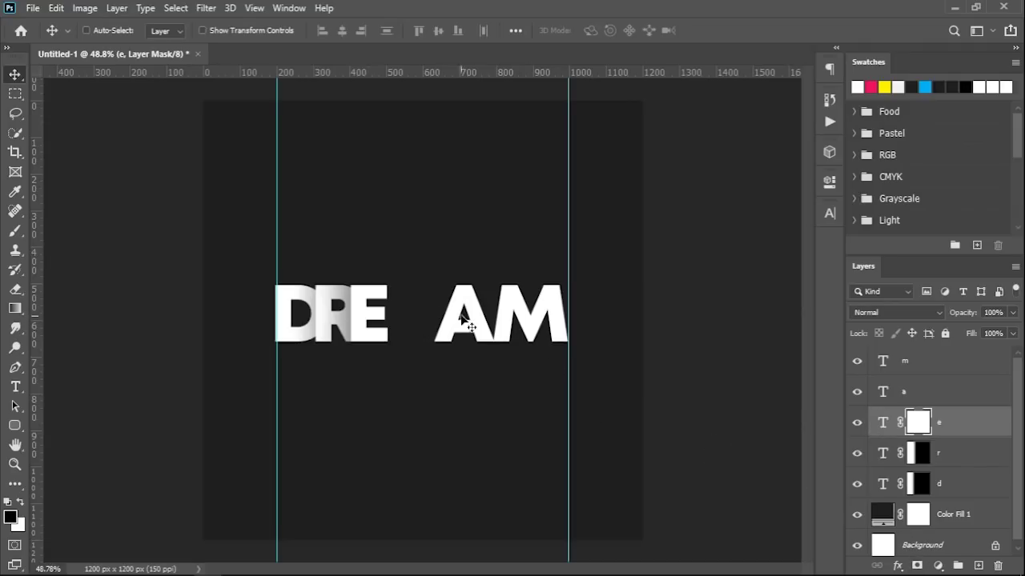
pyautogui.press('g')
pyautogui.moveTo(354, 310)
pyautogui.mouseDown()
pyautogui.moveTo(419, 309)
pyautogui.moveTo(460, 330)
pyautogui.mouseUp()
pyautogui.press('v')
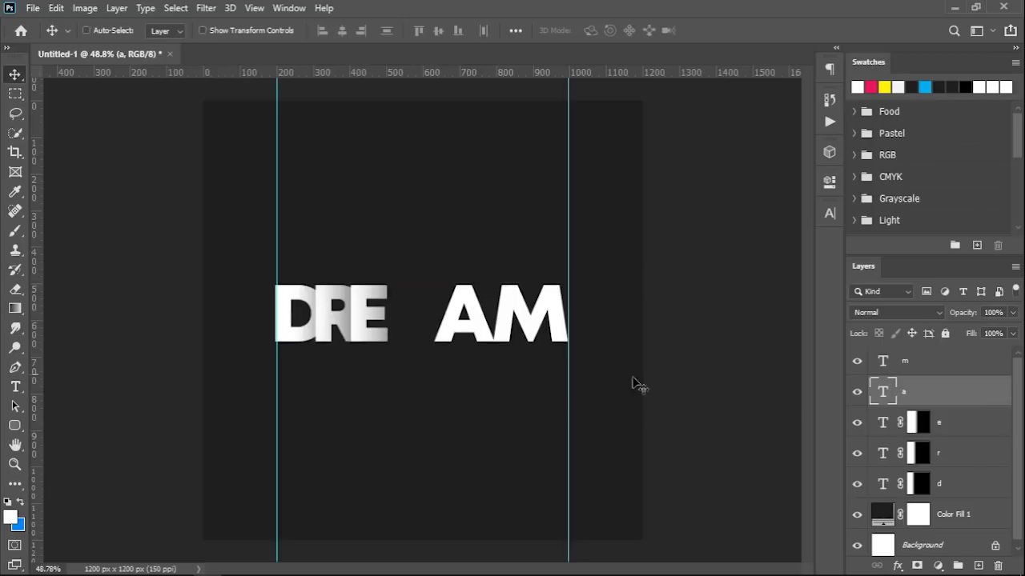
# - Overlap the A onto the E with a gradient-faded mask, then move the M beside it
pyautogui.click(917, 566)
pyautogui.moveTo(454, 319); pyautogui.dragTo(392, 309)
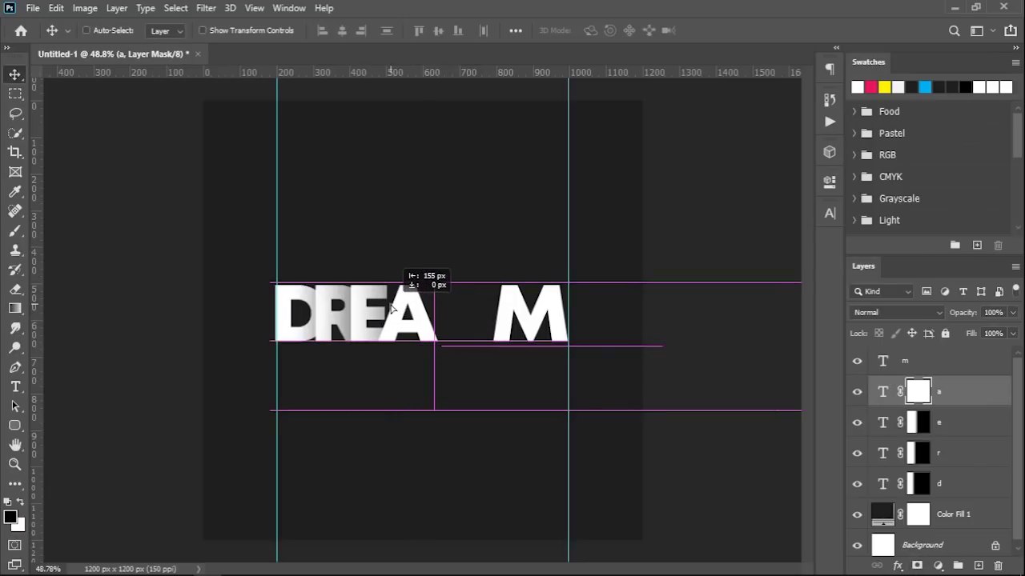
pyautogui.moveTo(392, 309); pyautogui.dragTo(402, 314)
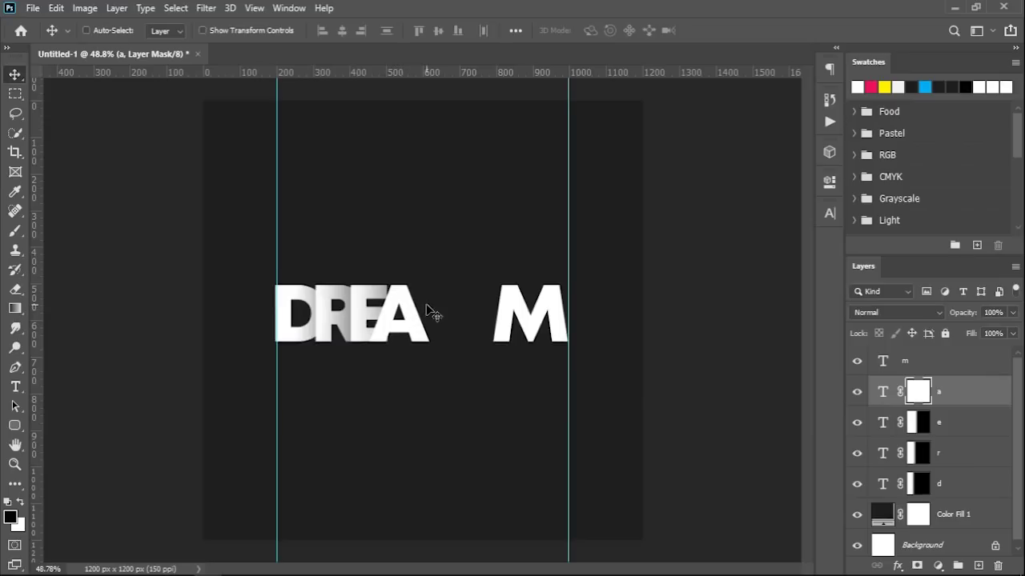
pyautogui.press('g')
pyautogui.moveTo(441, 309); pyautogui.dragTo(383, 308)
pyautogui.press('v')
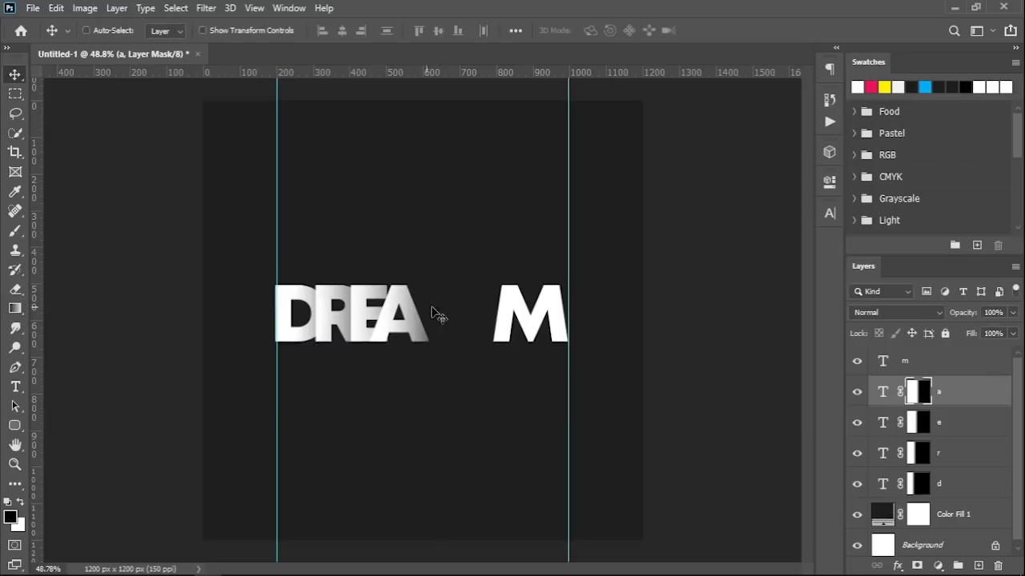
pyautogui.keyDown('ctrl'); pyautogui.click(522, 316); pyautogui.keyUp('ctrl')
pyautogui.moveTo(522, 317); pyautogui.dragTo(441, 310)
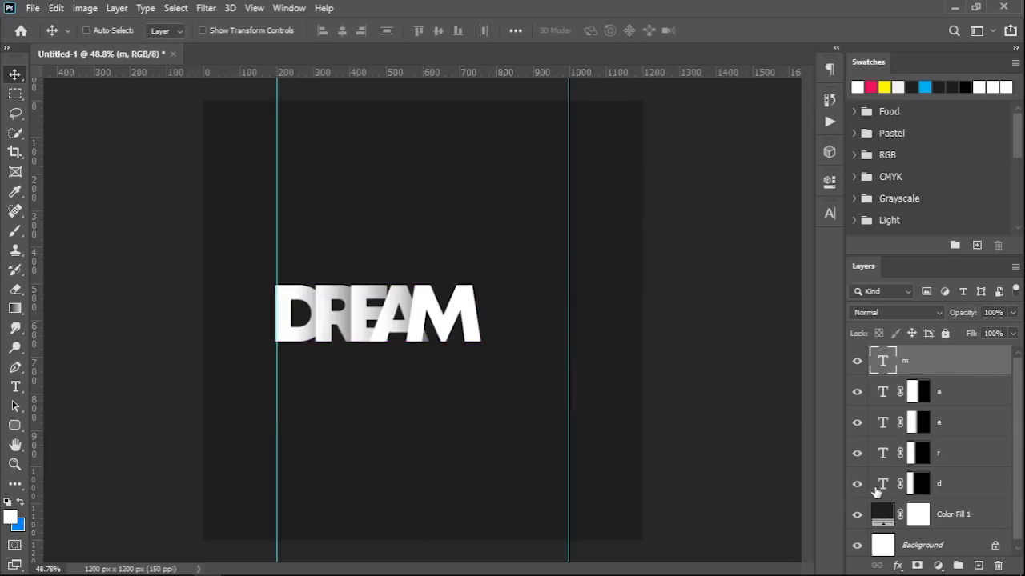
# - Convert the d-to-m letter layers into one smart object and shift DREAM slightly right
pyautogui.keyDown('shift'); pyautogui.click(972, 489); pyautogui.keyUp('shift')
pyautogui.rightClick(972, 489)
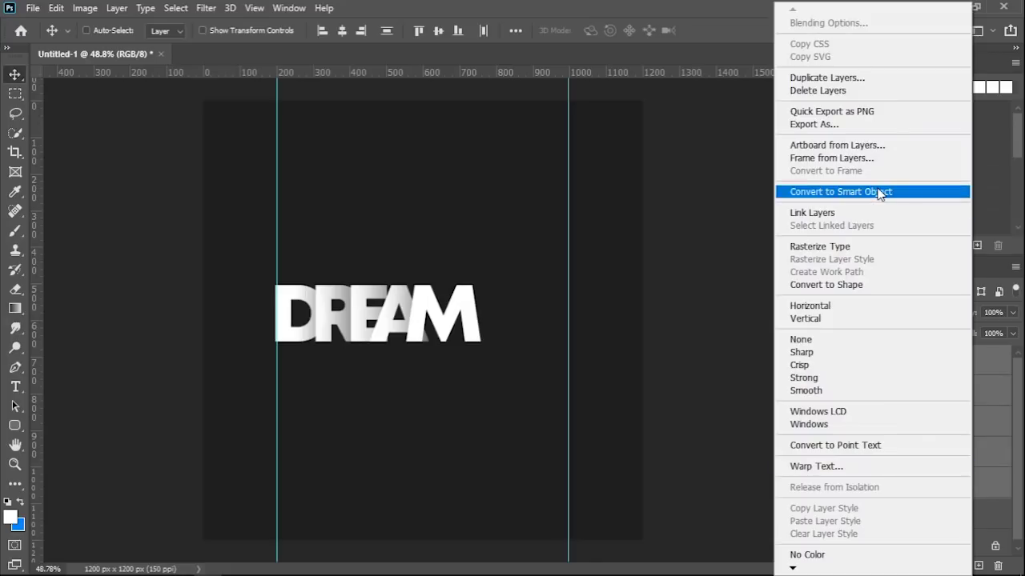
pyautogui.click(880, 192)
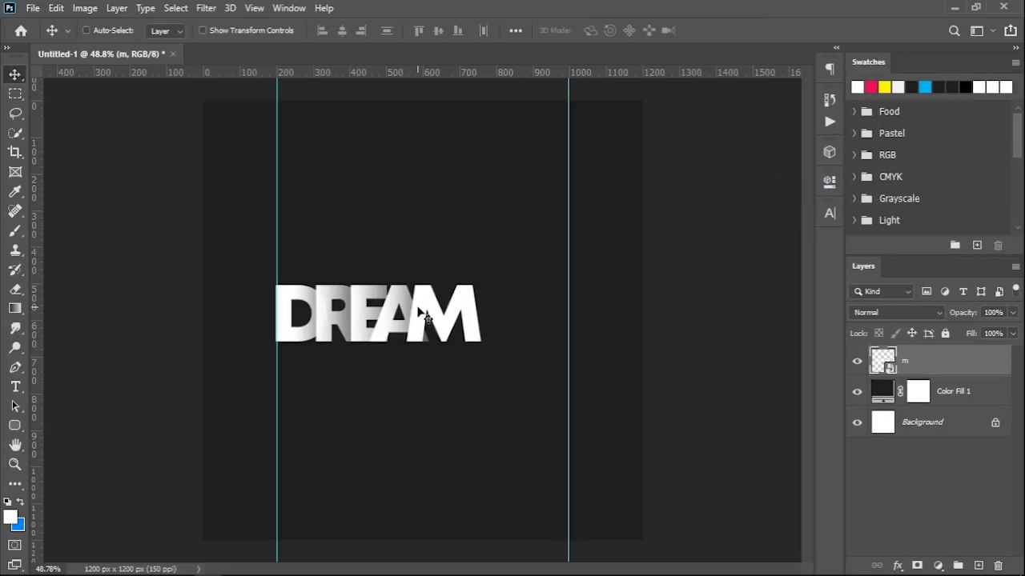
pyautogui.moveTo(416, 315); pyautogui.dragTo(459, 313)
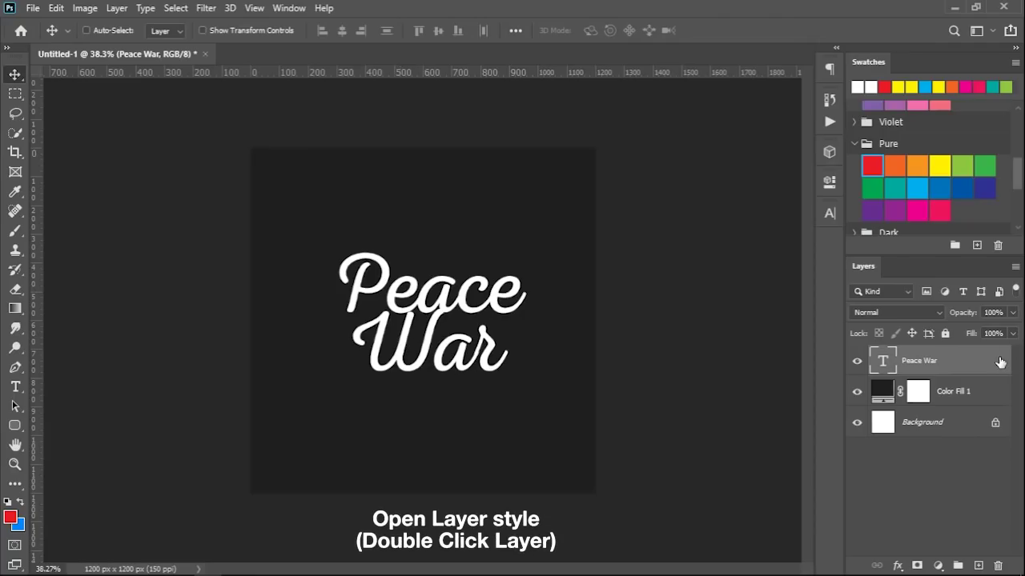
# - Give the Peace War layer a 10 px outside Stroke style in blue #0379a5
pyautogui.doubleClick(1000, 362)
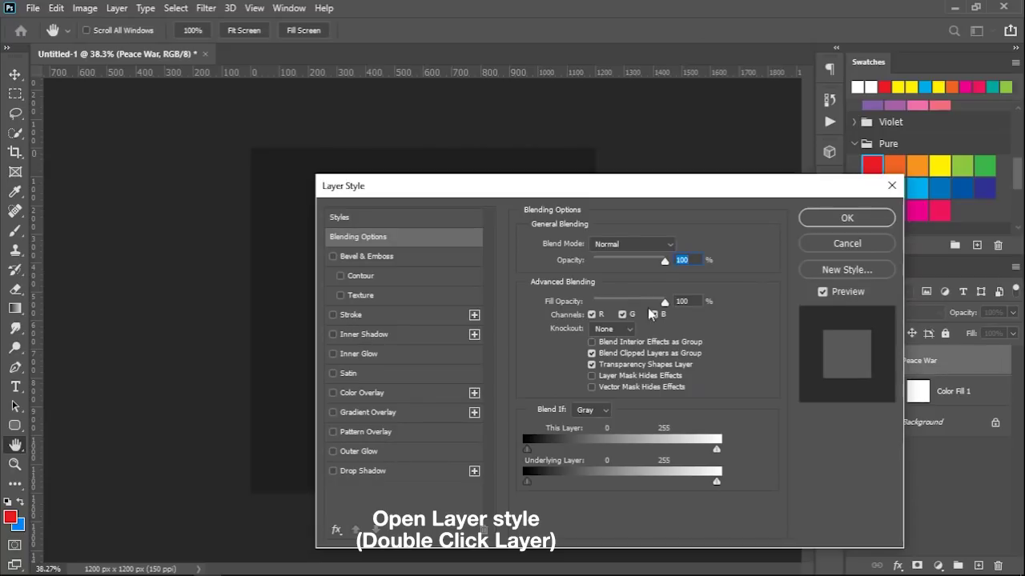
pyautogui.click(400, 316)
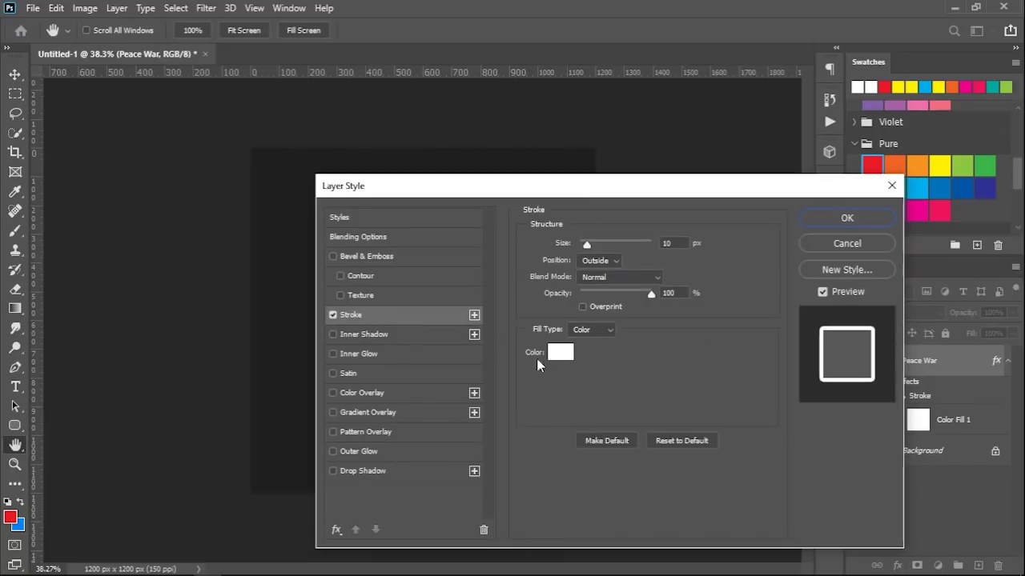
pyautogui.click(560, 355)
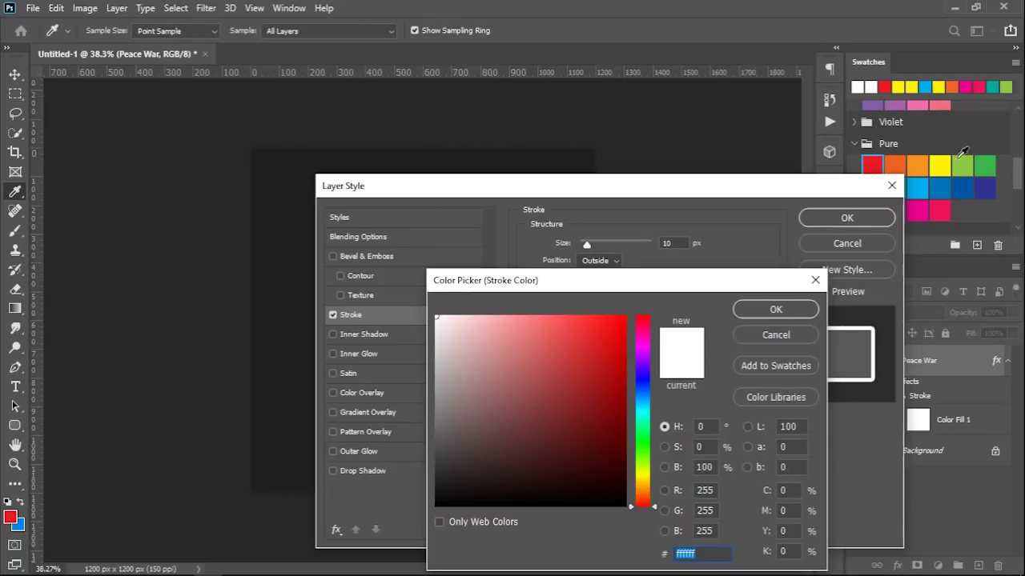
pyautogui.click(926, 85)
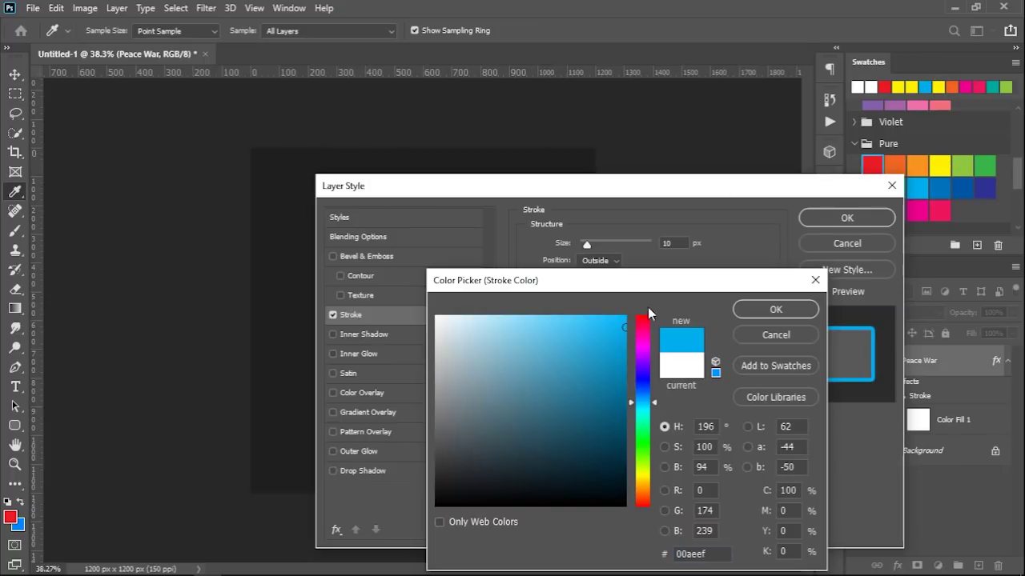
pyautogui.click(624, 356)
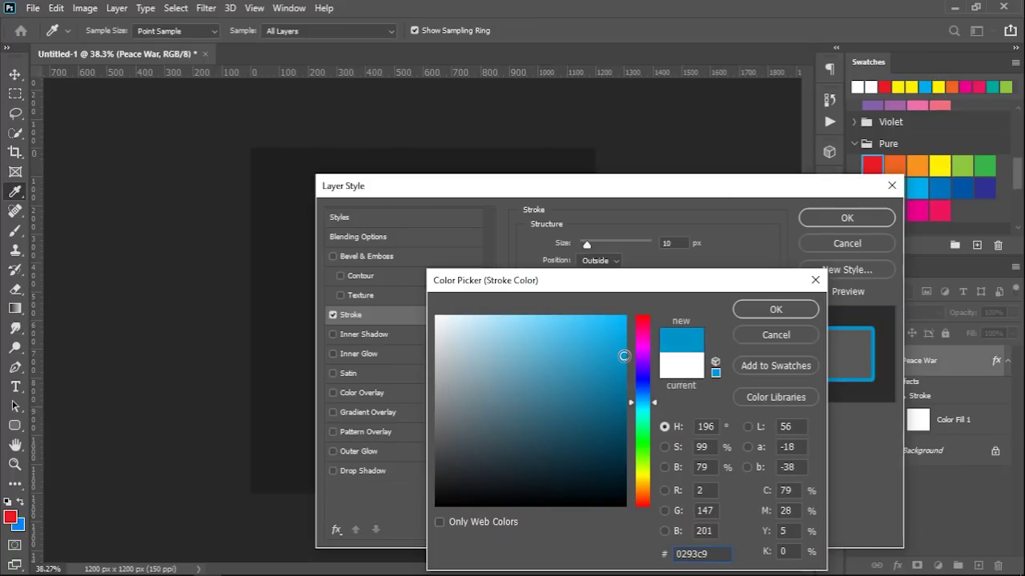
pyautogui.moveTo(624, 363); pyautogui.dragTo(622, 384)
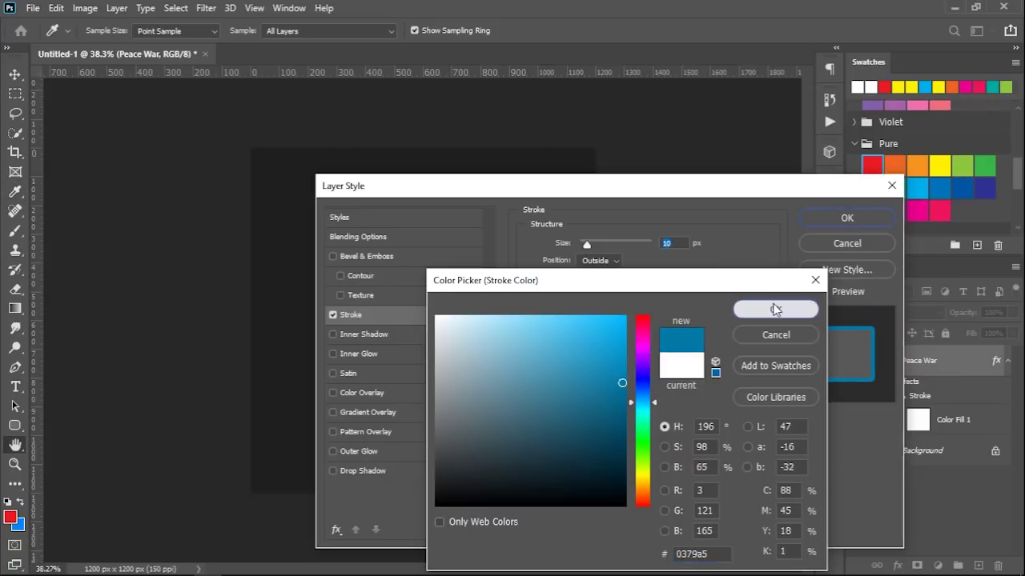
pyautogui.click(764, 309)
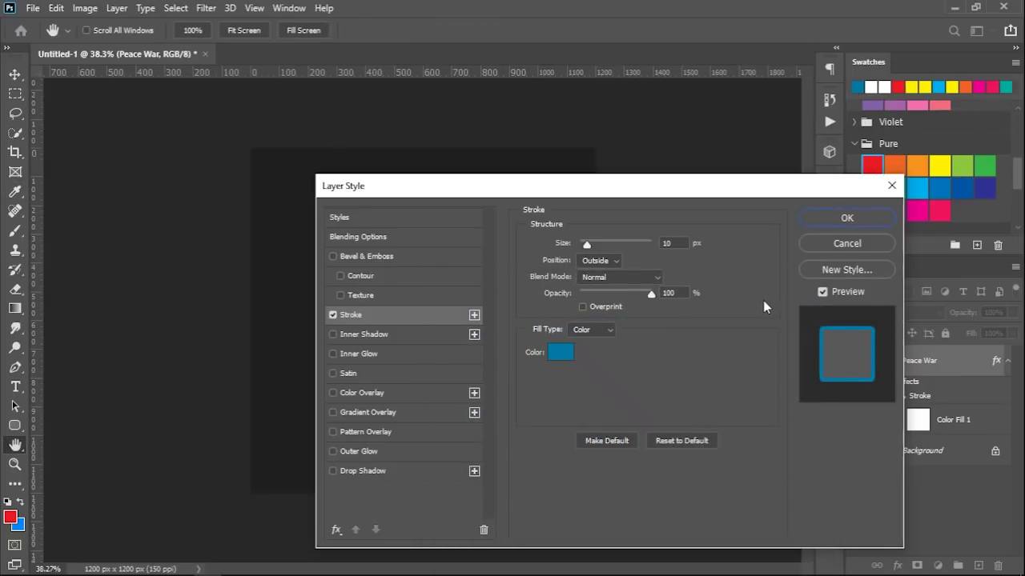
pyautogui.click(830, 218)
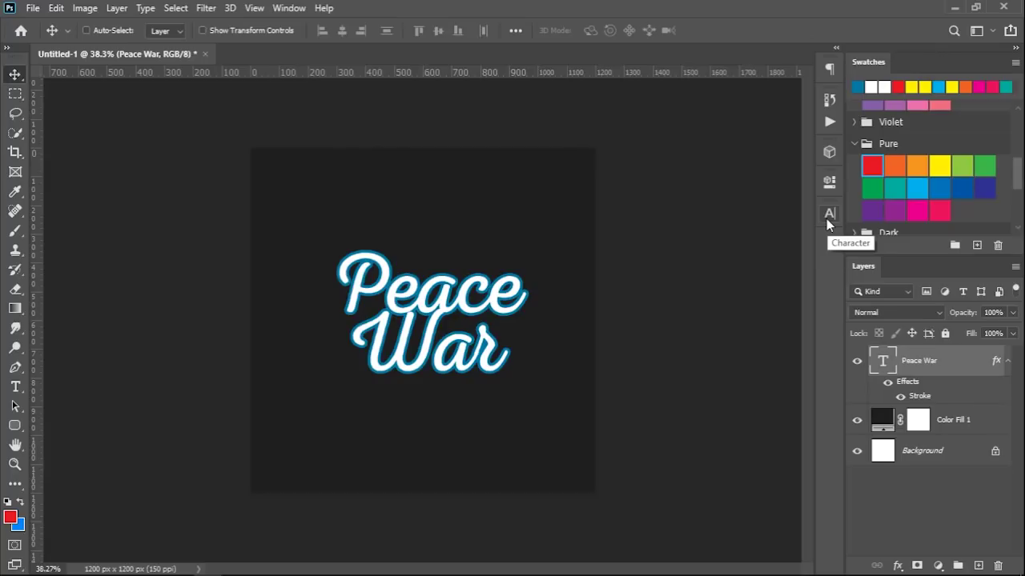
# - Colour the Peace War text yellow and add a small yellow 'not' text layer
pyautogui.click(940, 160)
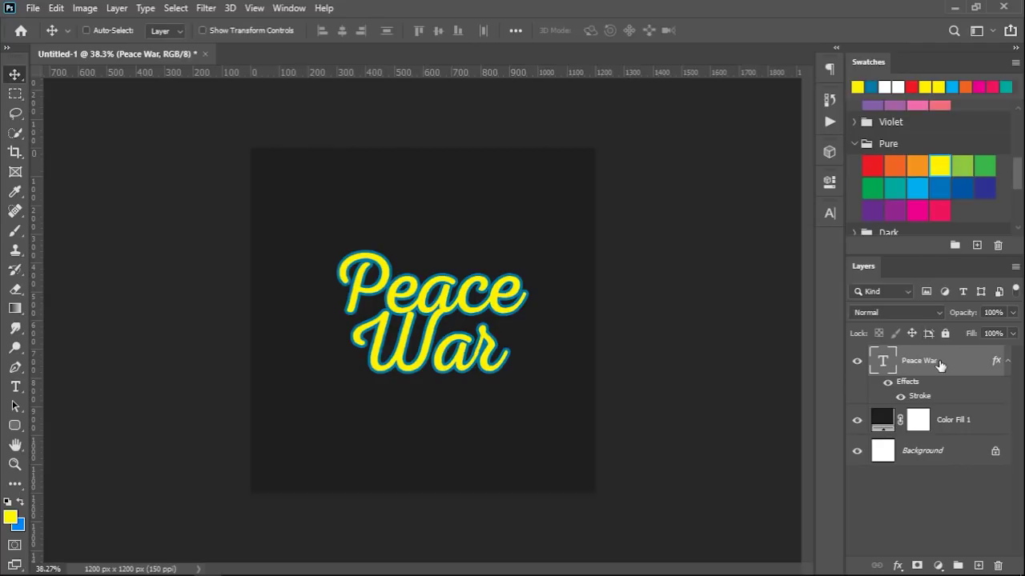
pyautogui.press('t')
pyautogui.moveTo(423, 417); pyautogui.dragTo(543, 471)
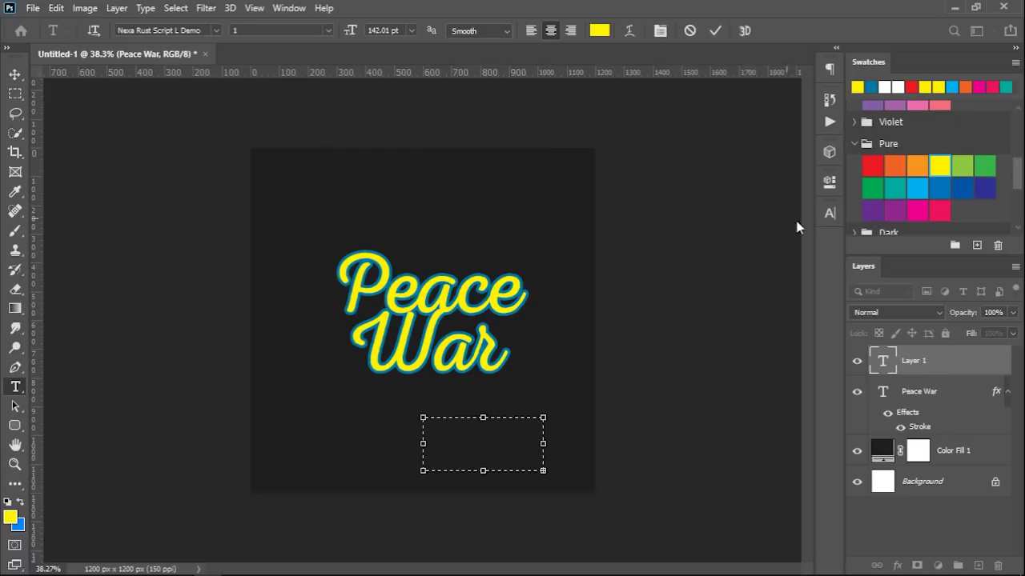
pyautogui.click(830, 213)
pyautogui.moveTo(662, 253); pyautogui.dragTo(595, 265)
pyautogui.write('not')
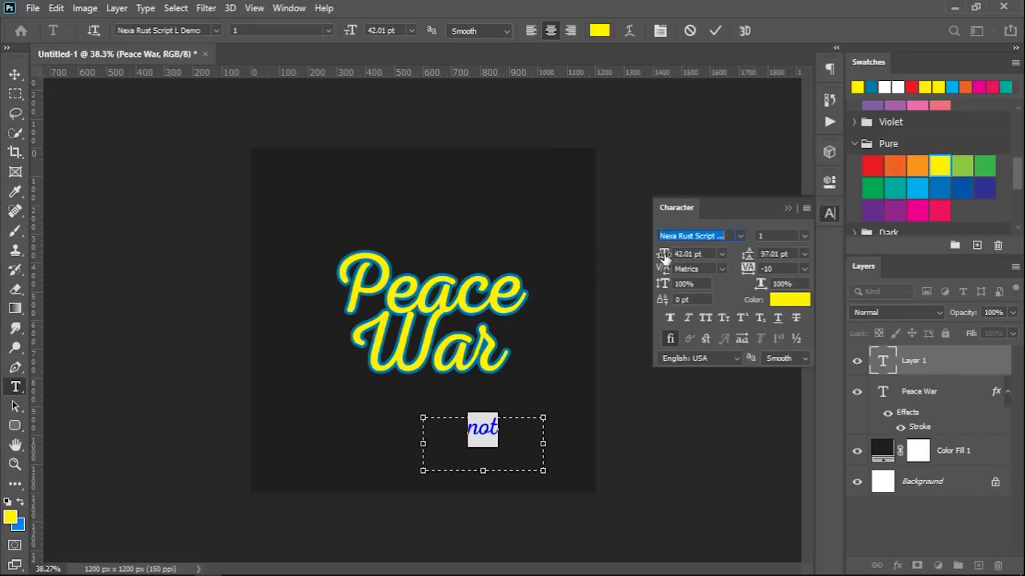
pyautogui.click(715, 30)
pyautogui.press('v')
# - Move 'not' between Peace and War and rotate it about -10°
pyautogui.scroll(2, 446, 382)
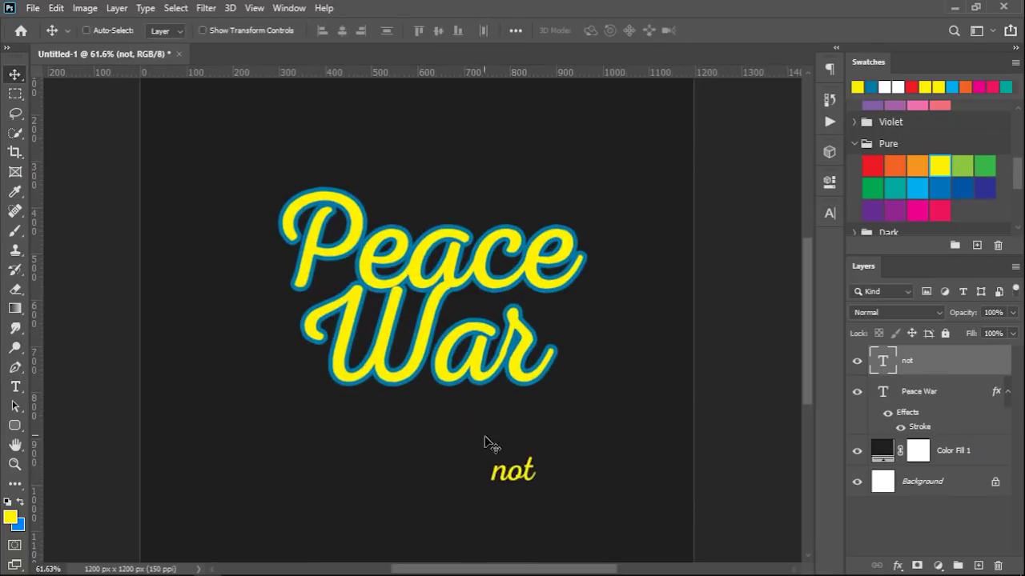
pyautogui.moveTo(519, 472); pyautogui.dragTo(485, 314)
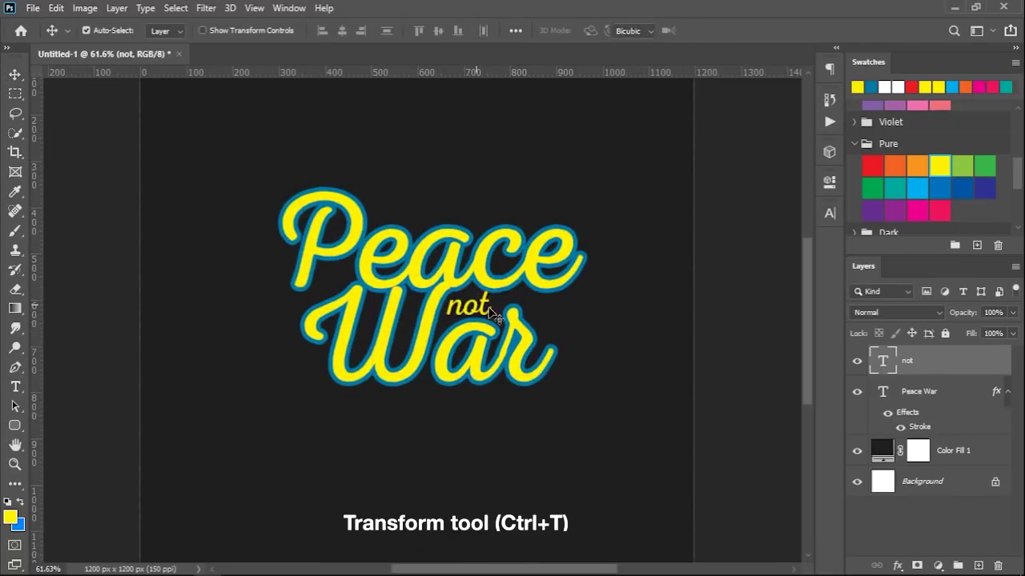
pyautogui.hotkey('ctrl', 't')
pyautogui.moveTo(575, 282); pyautogui.dragTo(566, 269)
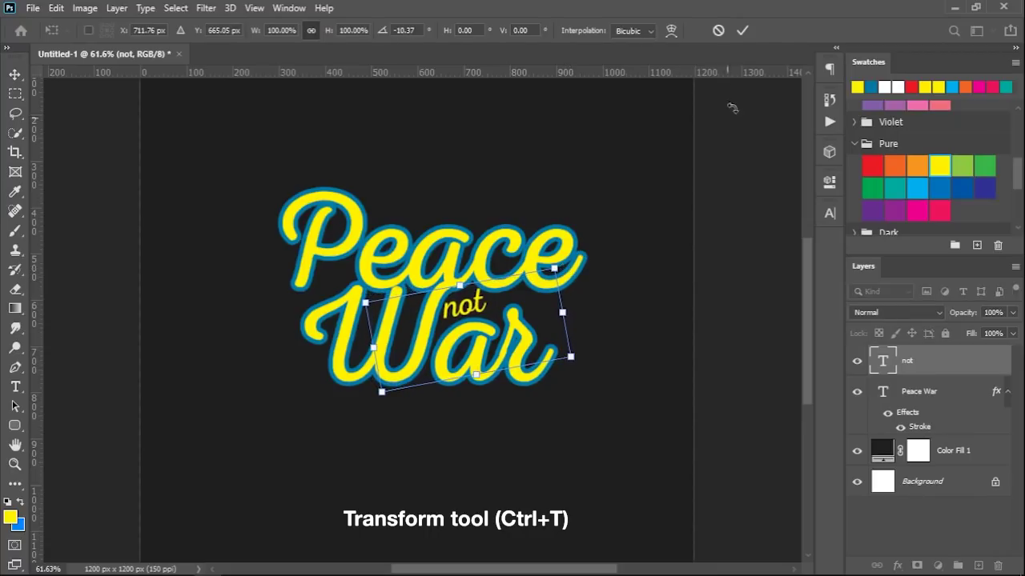
pyautogui.click(742, 31)
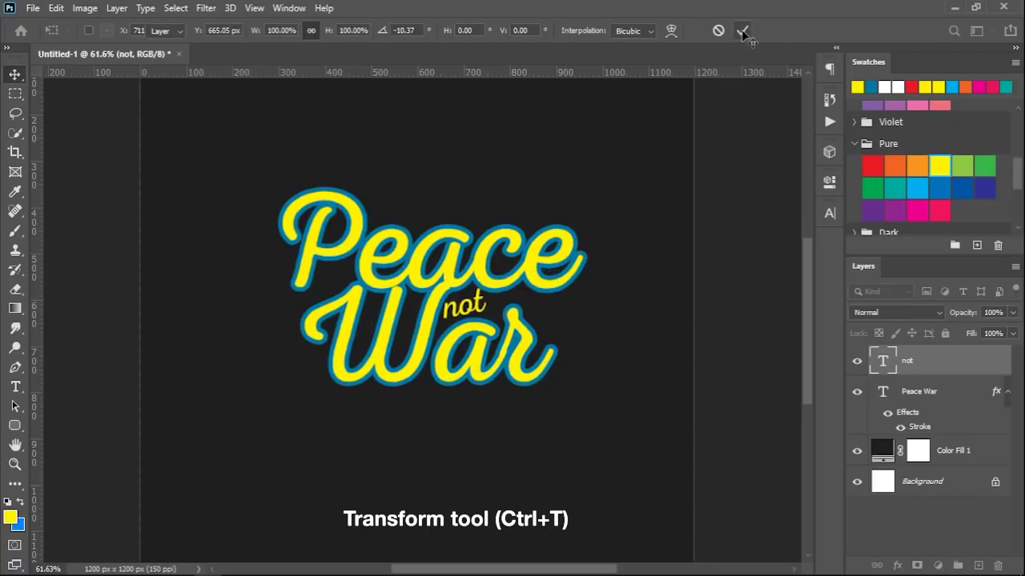
# - Copy the Peace War layer style and paste it onto the 'not' layer
pyautogui.click(946, 395)
pyautogui.rightClick(946, 397)
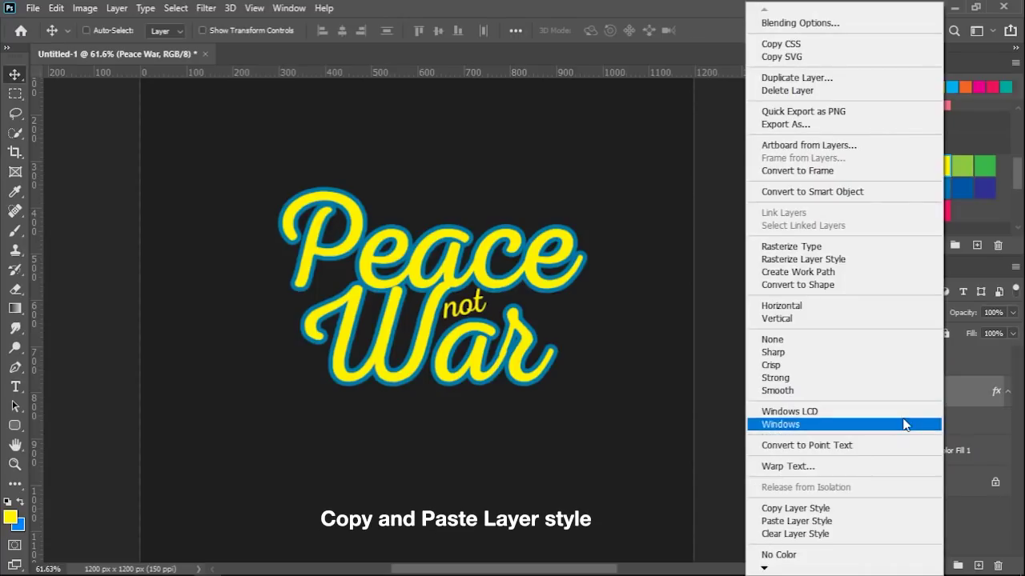
pyautogui.click(857, 507)
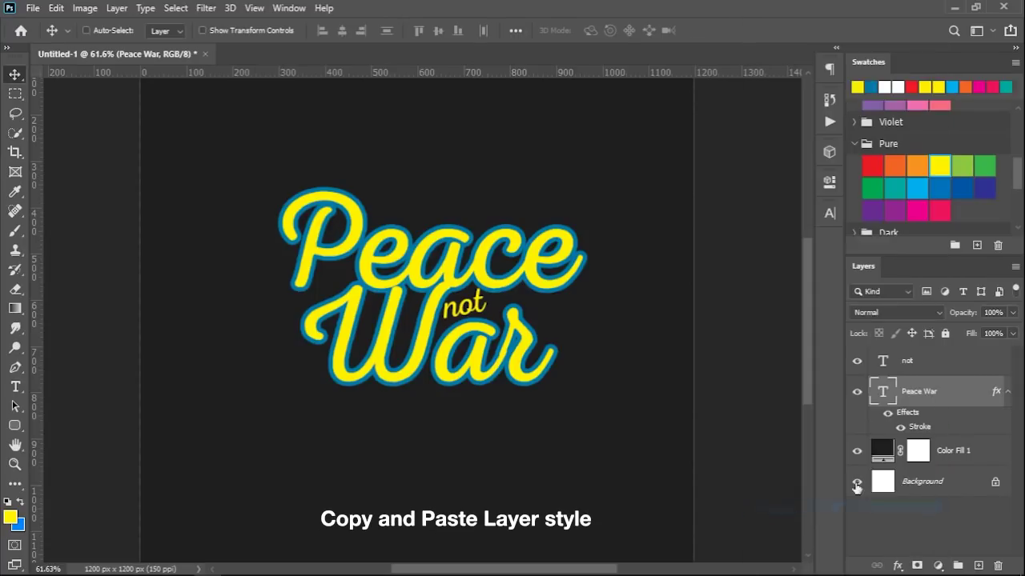
pyautogui.click(955, 365)
pyautogui.rightClick(956, 364)
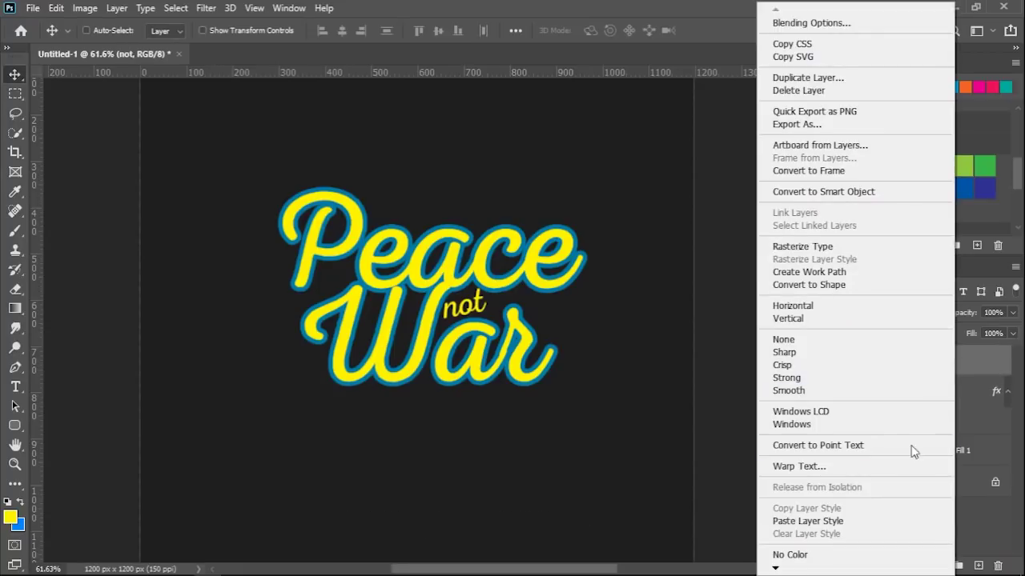
pyautogui.click(874, 522)
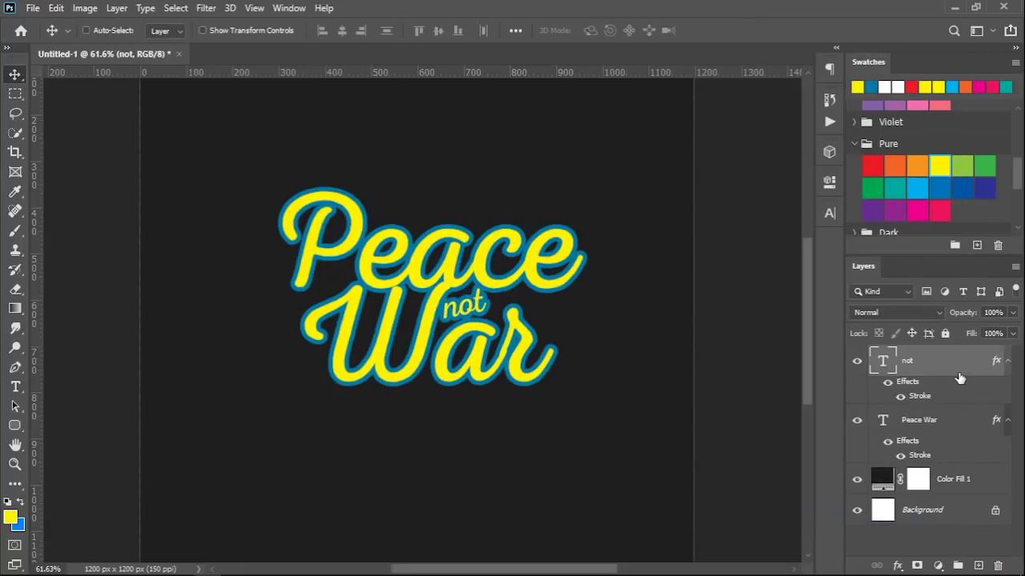
# - Duplicate Peace War, then turn the original red and nudge it right and down as a shadow
pyautogui.click(960, 423)
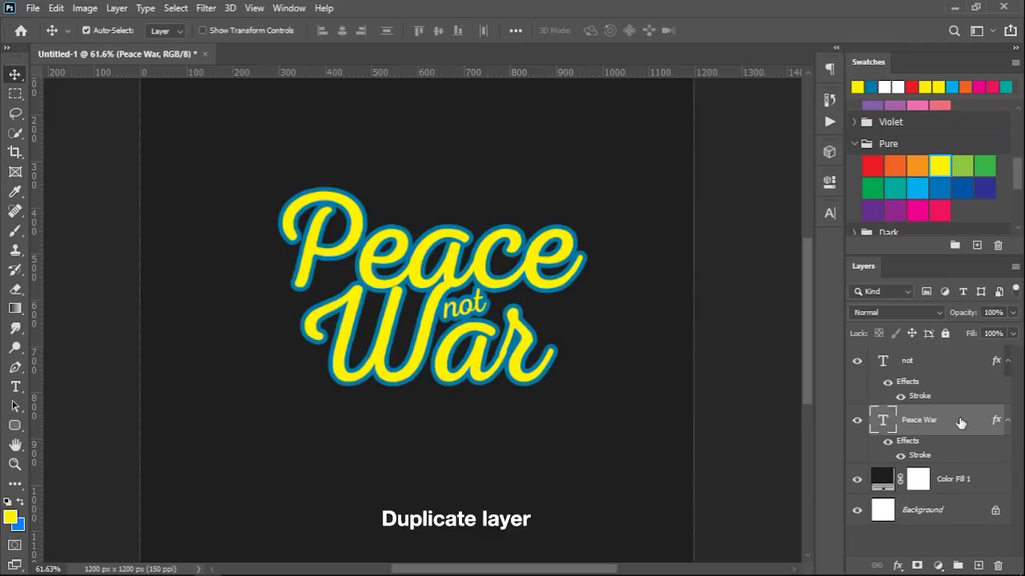
pyautogui.hotkey('ctrl', 'j')
pyautogui.click(955, 479)
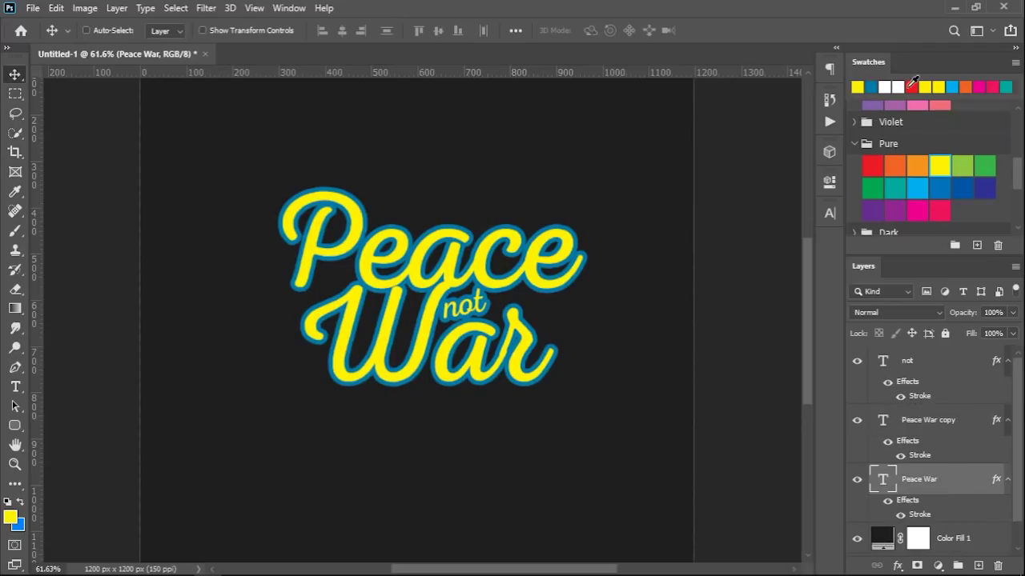
pyautogui.click(911, 86)
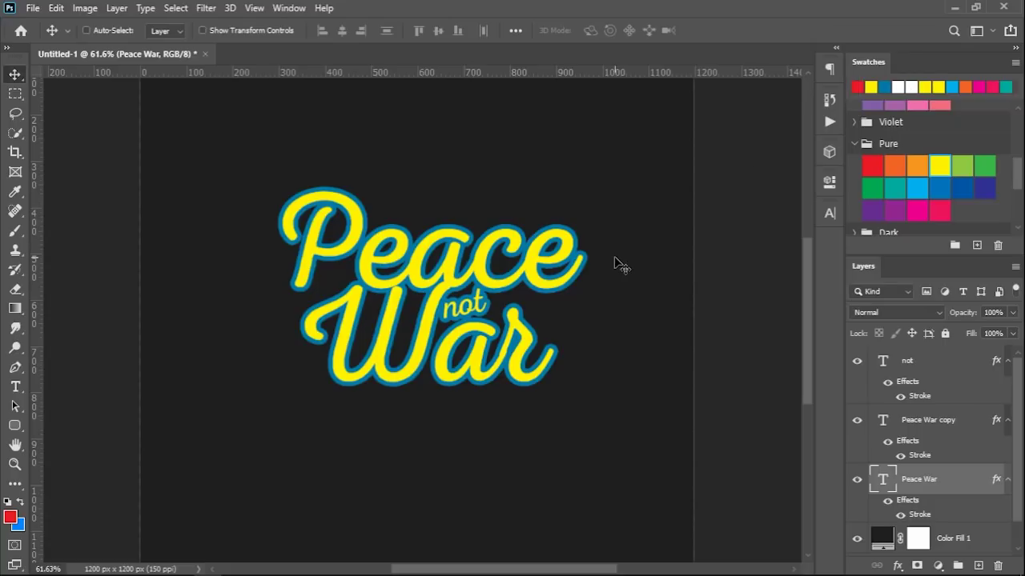
pyautogui.hotkey('ctrl', 't')
pyautogui.press('Right')
pyautogui.press('Right')
pyautogui.press('Right')
pyautogui.press('Right')
pyautogui.press('Right')
pyautogui.press('Right')
pyautogui.press('Right')
pyautogui.press('Right')
pyautogui.press('Right')
pyautogui.press('Down')
pyautogui.press('Down')
pyautogui.press('Down')
pyautogui.press('Down')
pyautogui.press('Right')
pyautogui.press('Right')
pyautogui.press('Right')
pyautogui.press('Right')
pyautogui.press('Down')
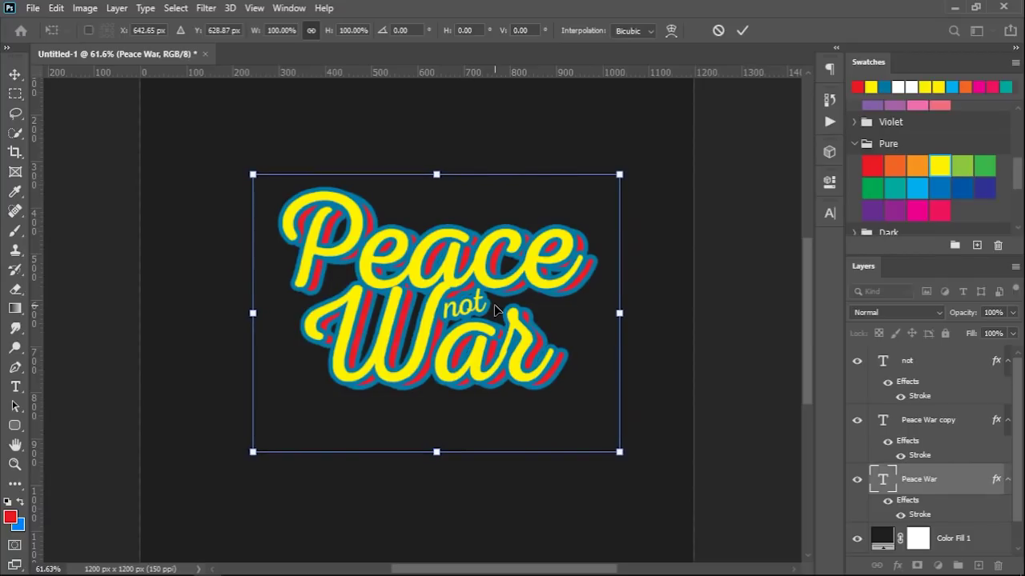
pyautogui.press('Down')
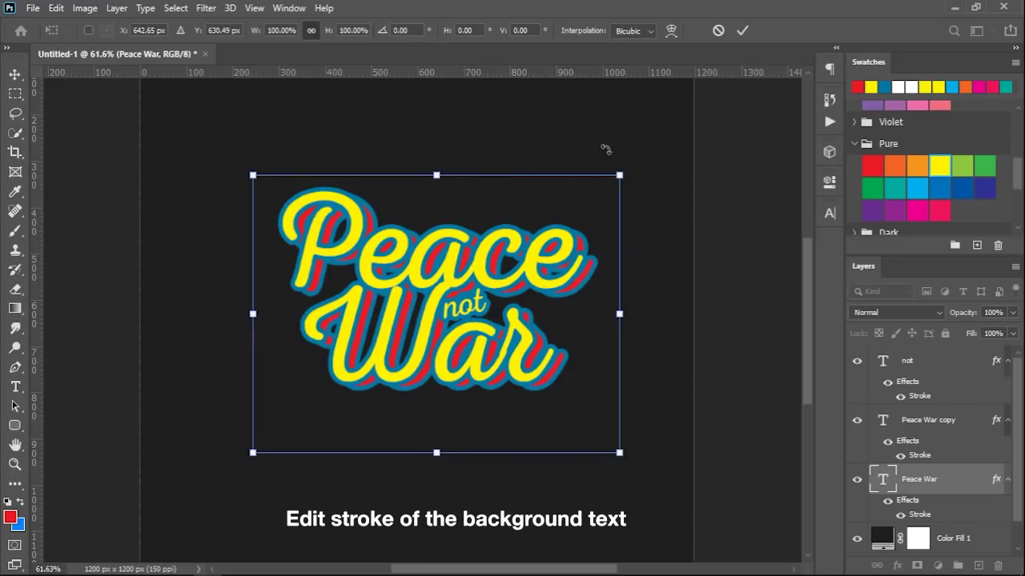
pyautogui.click(743, 32)
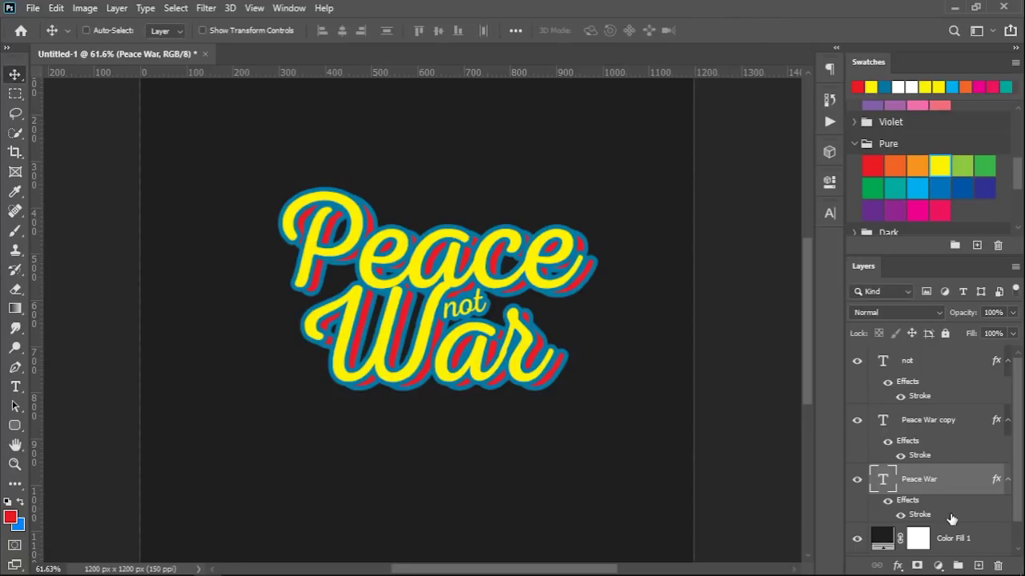
# - Increase the red Peace War layer's Stroke size from 10 px to 15 px
pyautogui.doubleClick(951, 519)
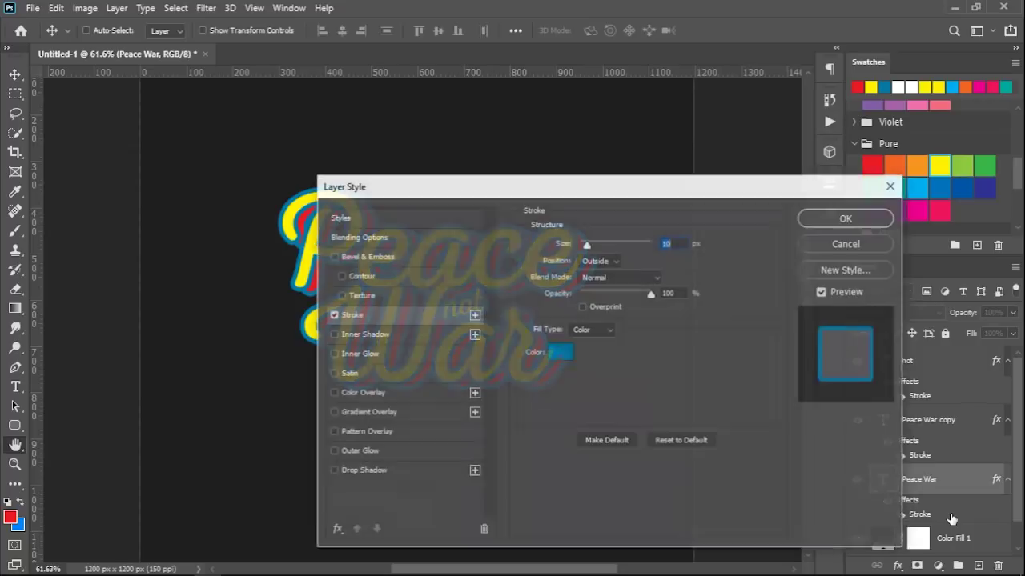
pyautogui.press('Up')
pyautogui.press('Up')
pyautogui.press('Up')
pyautogui.press('Up')
pyautogui.press('Up')
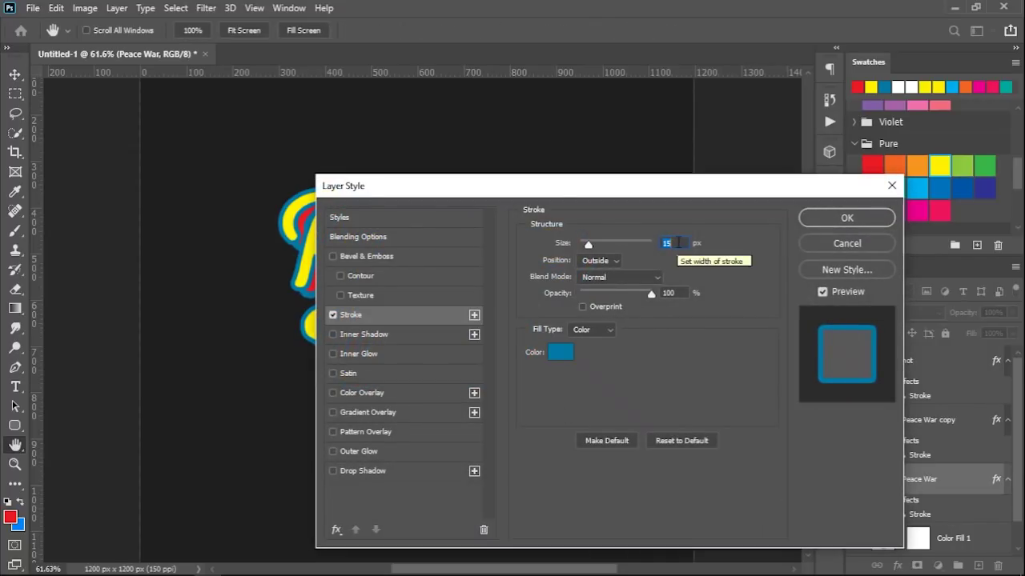
pyautogui.click(848, 217)
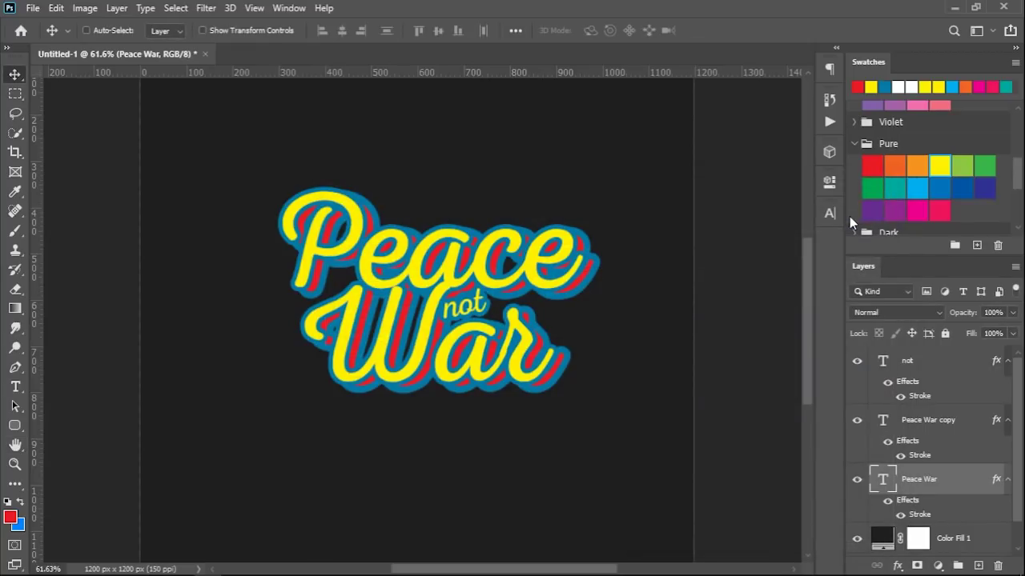
pyautogui.keyDown('ctrl'); pyautogui.click(947, 429); pyautogui.keyUp('ctrl')
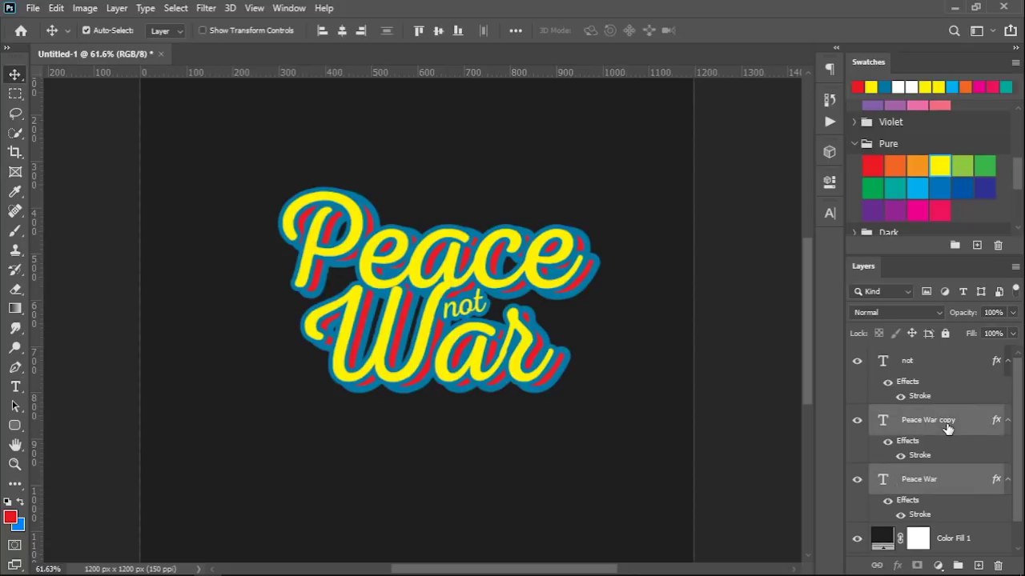
# - Group the three text layers into Group 1 and give it a white (#ffffff) stroke
pyautogui.keyDown('ctrl'); pyautogui.click(947, 368); pyautogui.keyUp('ctrl')
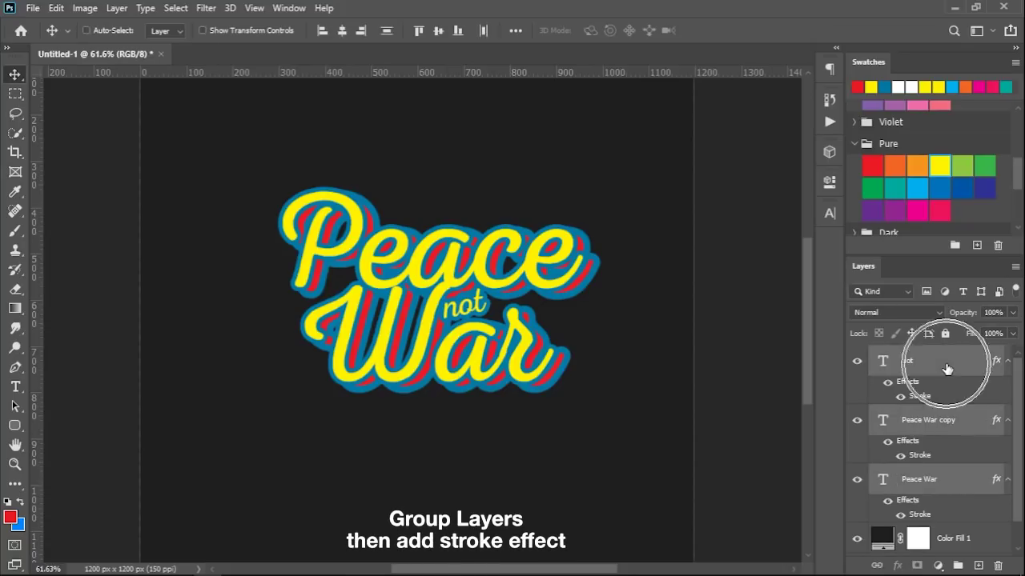
pyautogui.hotkey('ctrl', 'g')
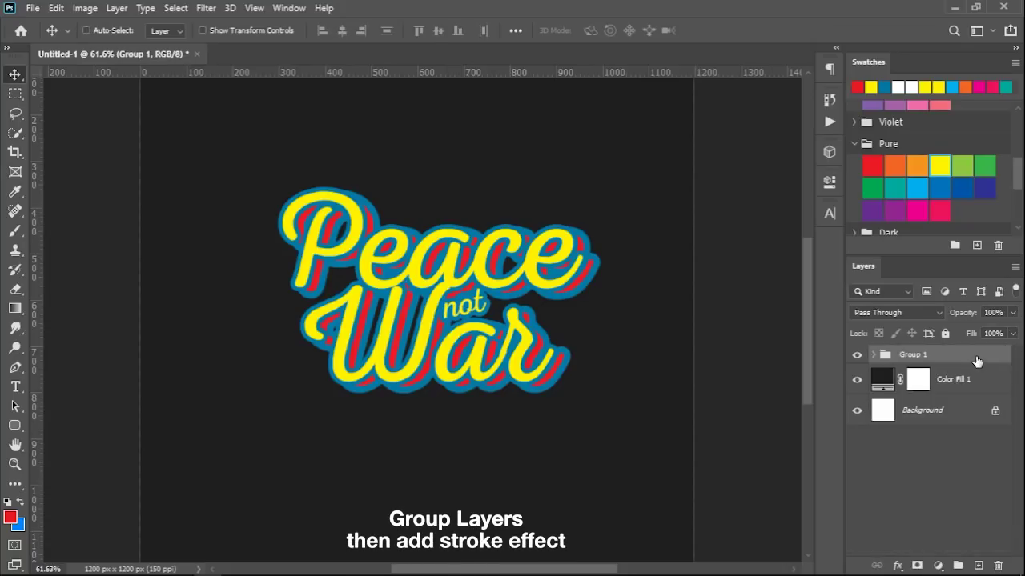
pyautogui.doubleClick(977, 362)
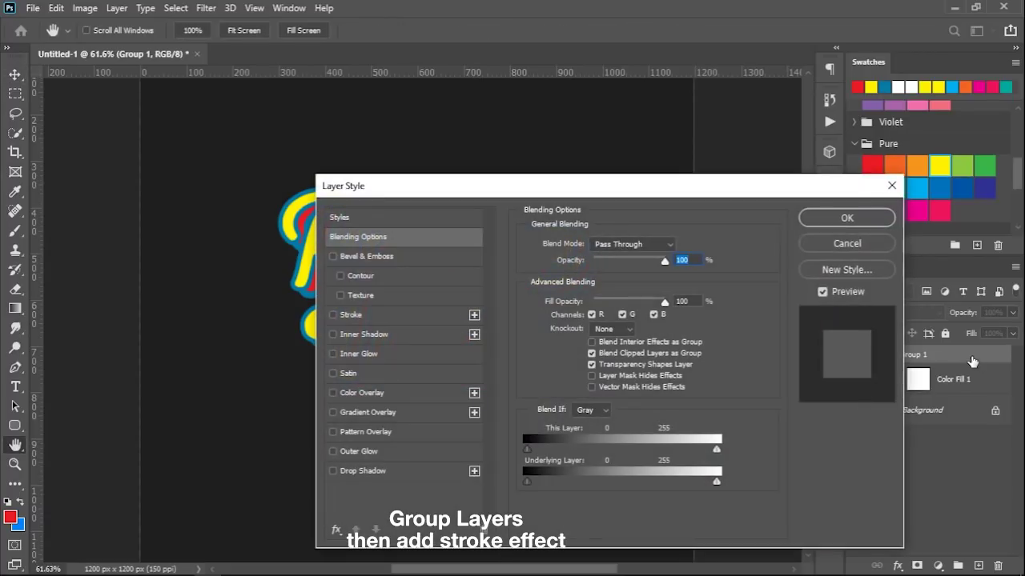
pyautogui.click(333, 315)
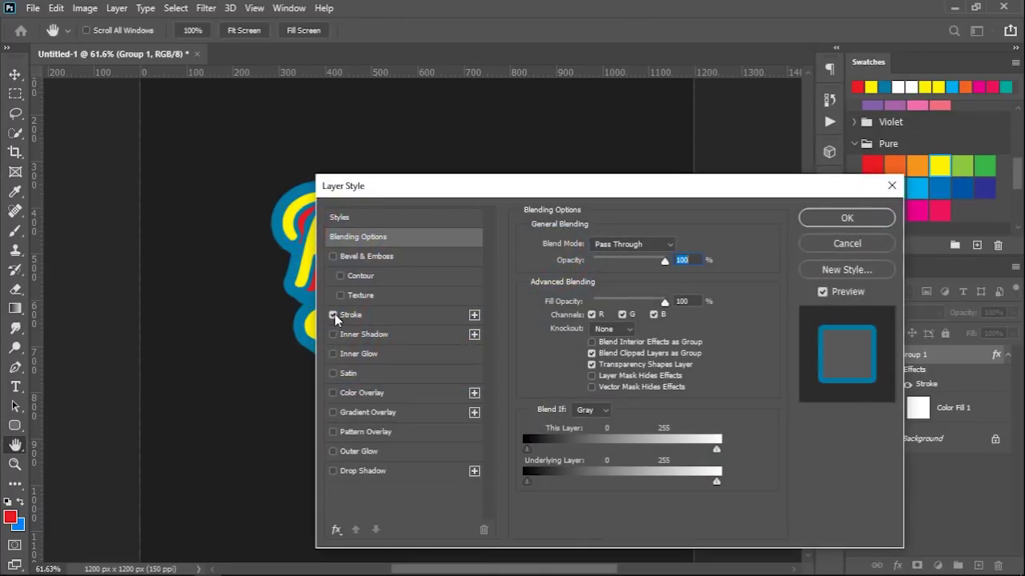
pyautogui.click(377, 314)
pyautogui.click(558, 353)
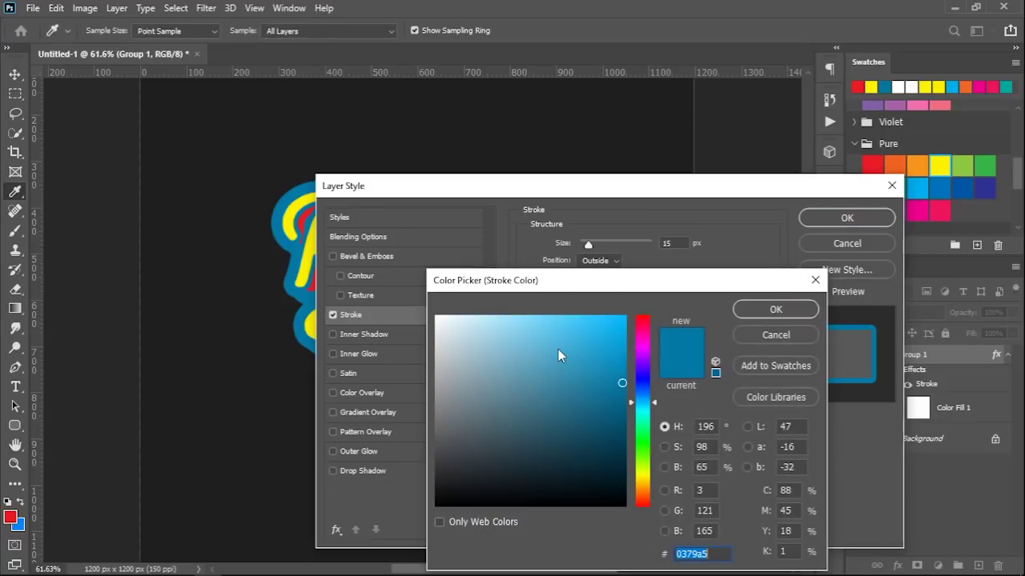
pyautogui.moveTo(520, 346); pyautogui.dragTo(351, 299)
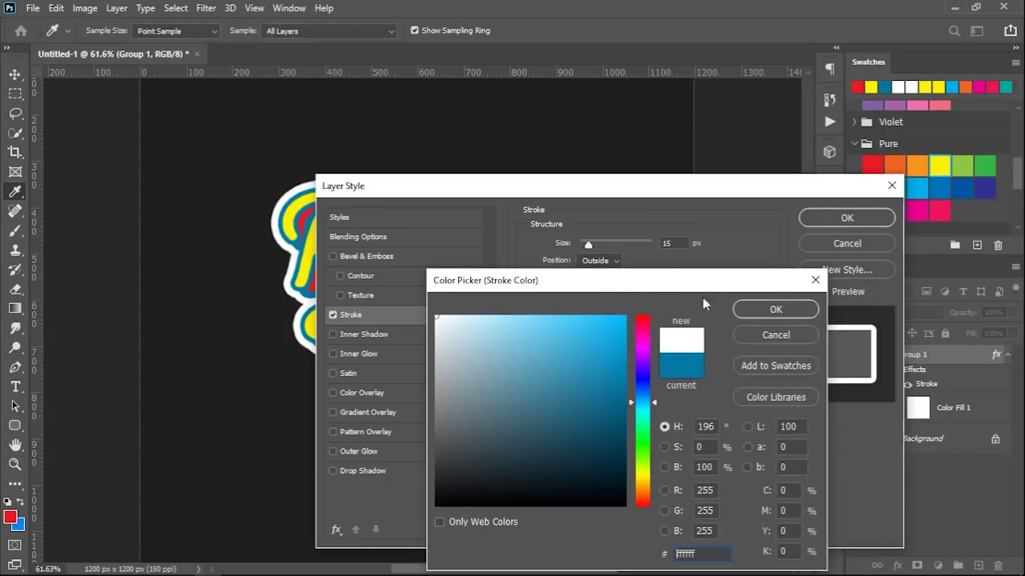
pyautogui.click(748, 309)
pyautogui.click(835, 218)
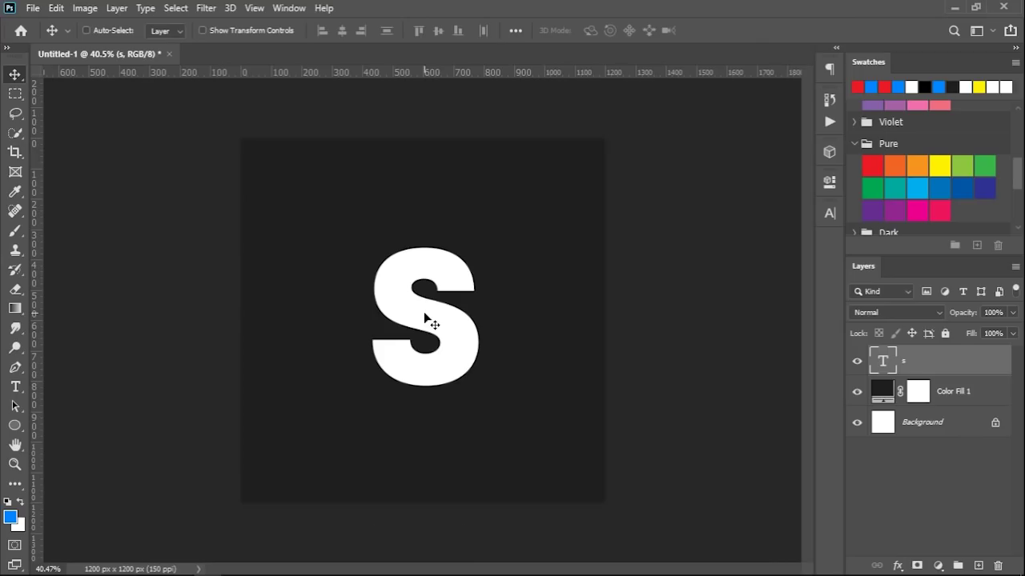
# - On a new Layer 1, paint thin blue wavy lines across the S with a 3 px hard brush
pyautogui.click(978, 566)
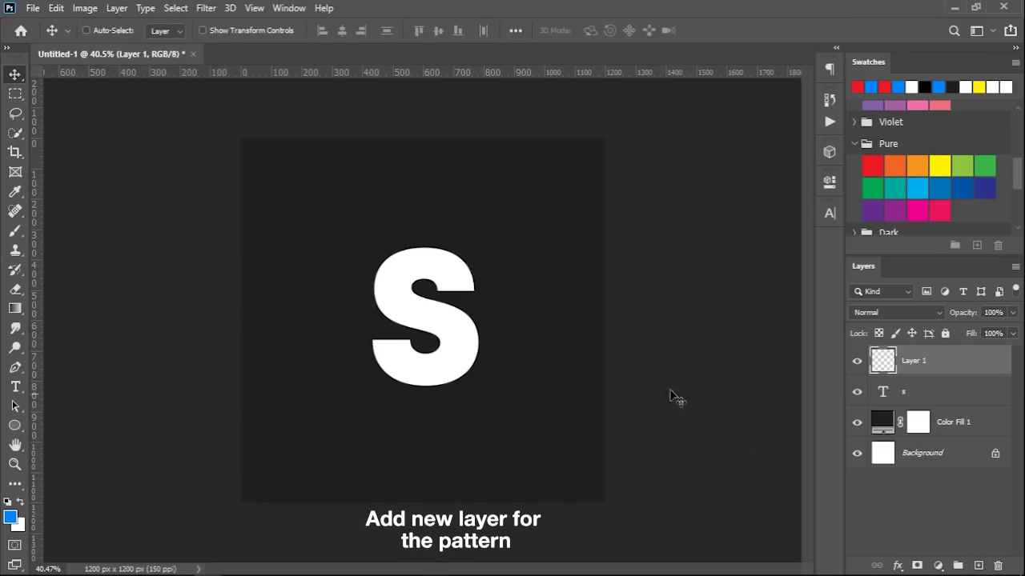
pyautogui.press('b')
pyautogui.rightClick(432, 319)
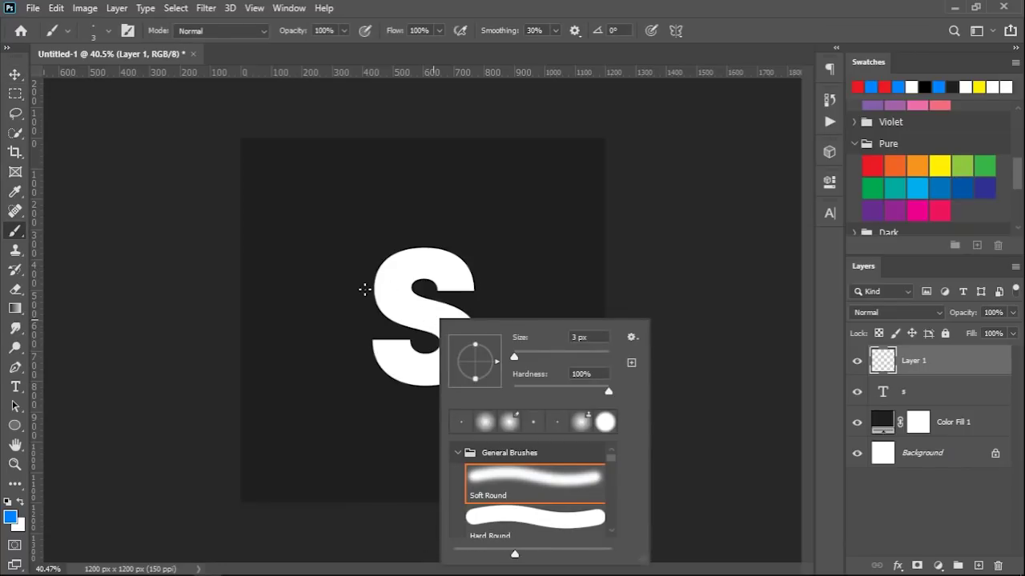
pyautogui.press('Escape')
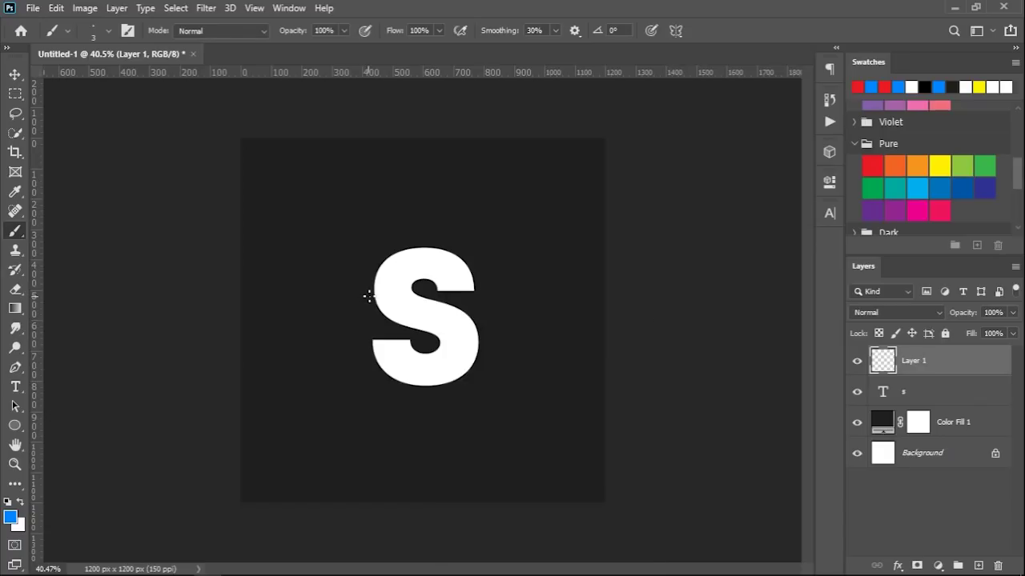
pyautogui.moveTo(387, 298); pyautogui.dragTo(511, 291)
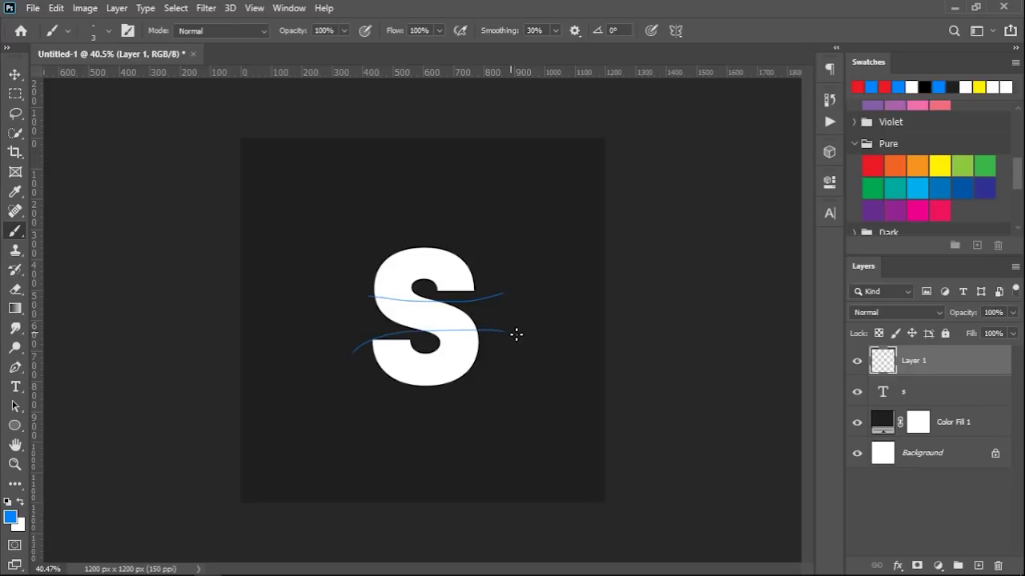
pyautogui.scroll(2, 358, 383)
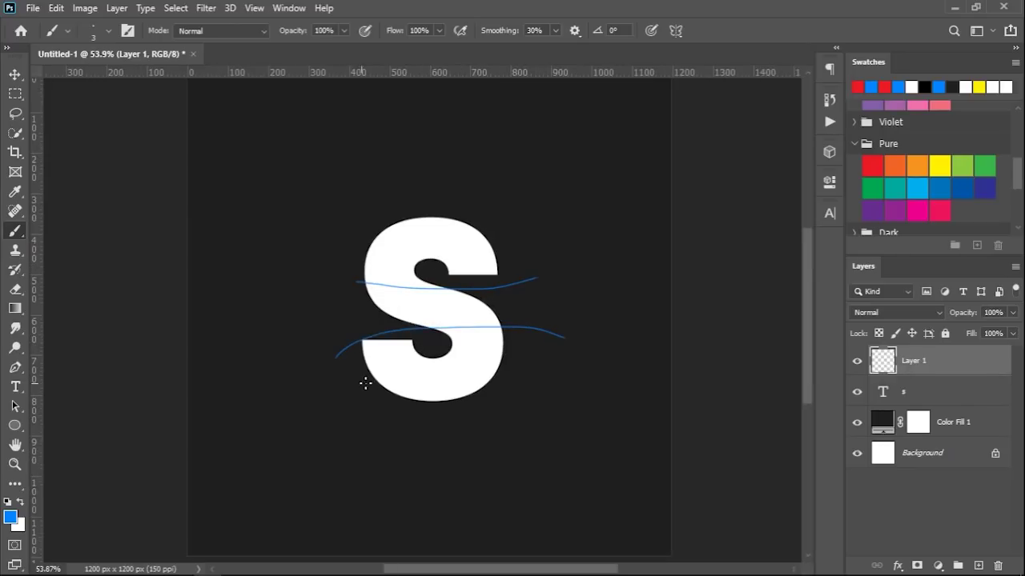
pyautogui.scroll(2, 368, 385)
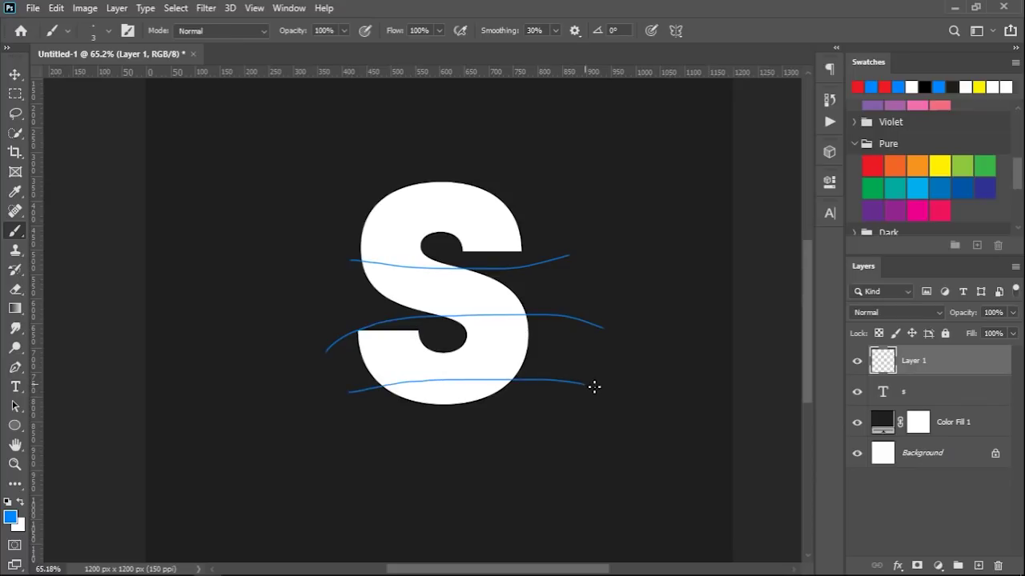
pyautogui.scroll(-2, 594, 386)
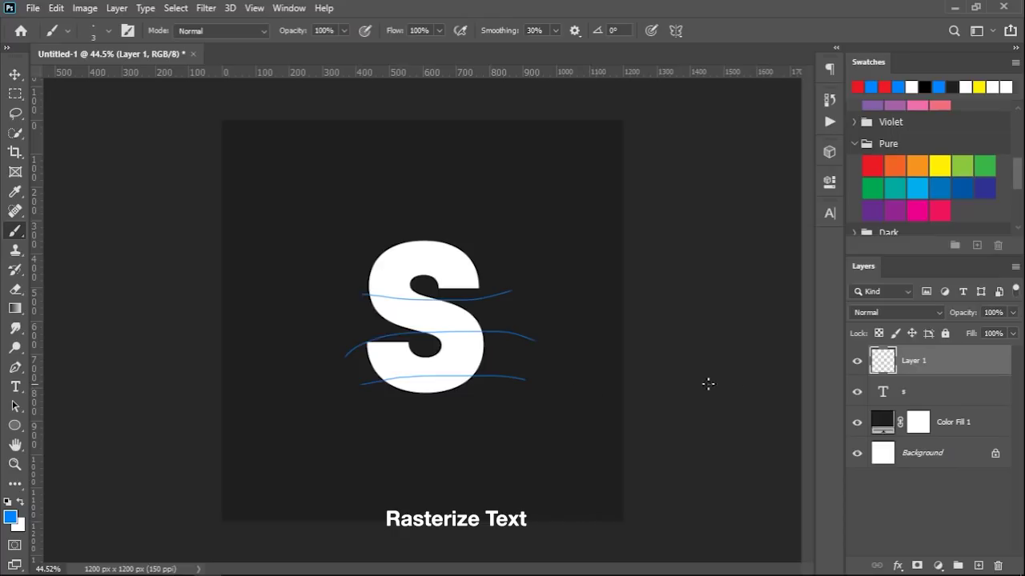
# - Rasterize the s text layer into pixels
pyautogui.click(909, 399)
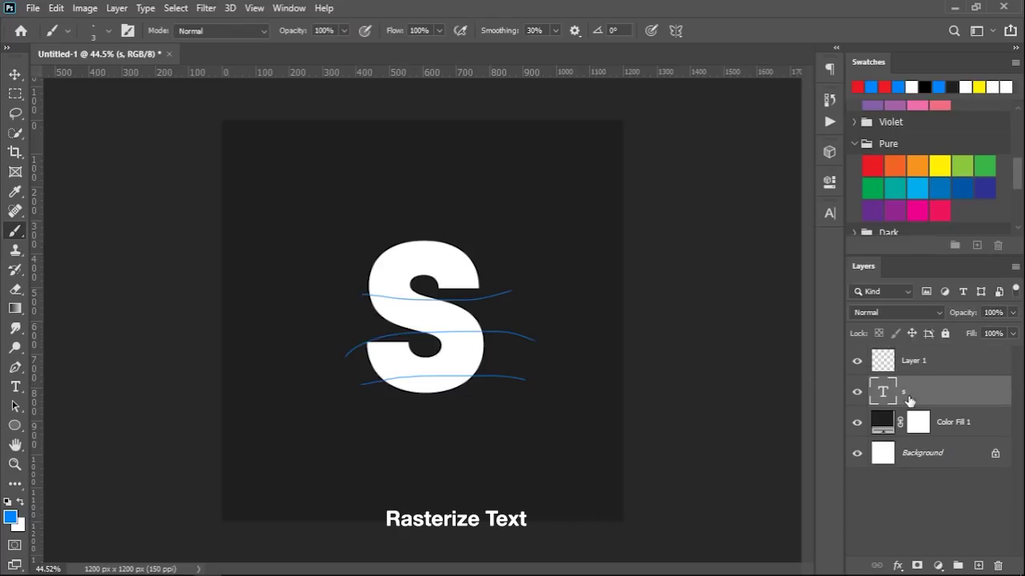
pyautogui.rightClick(911, 399)
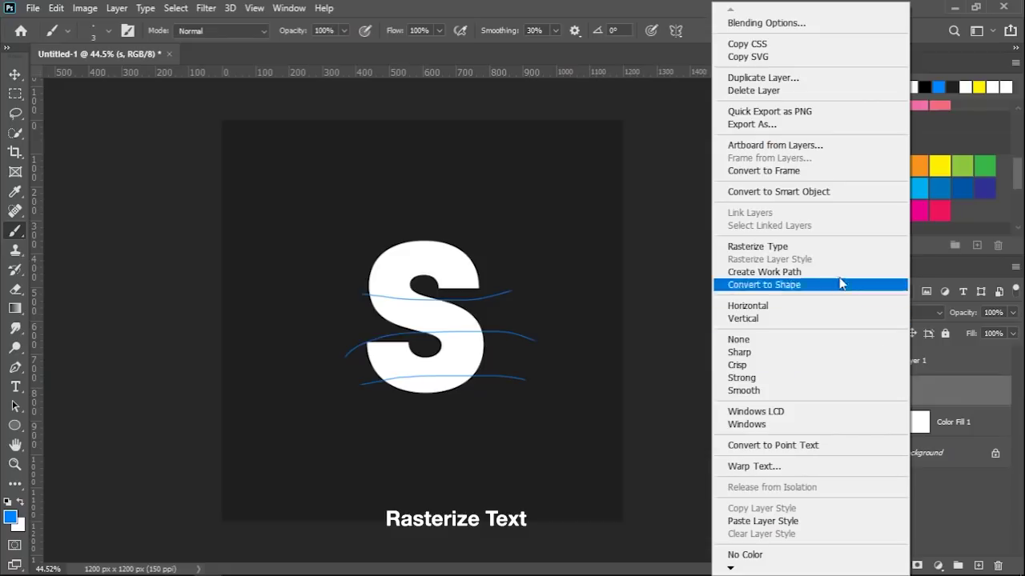
pyautogui.click(827, 247)
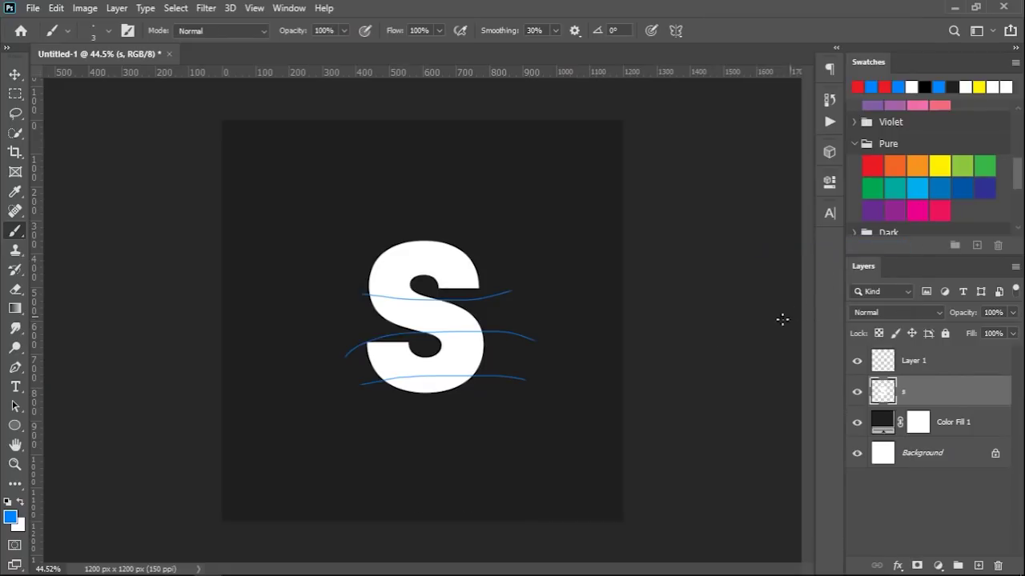
pyautogui.press('p')
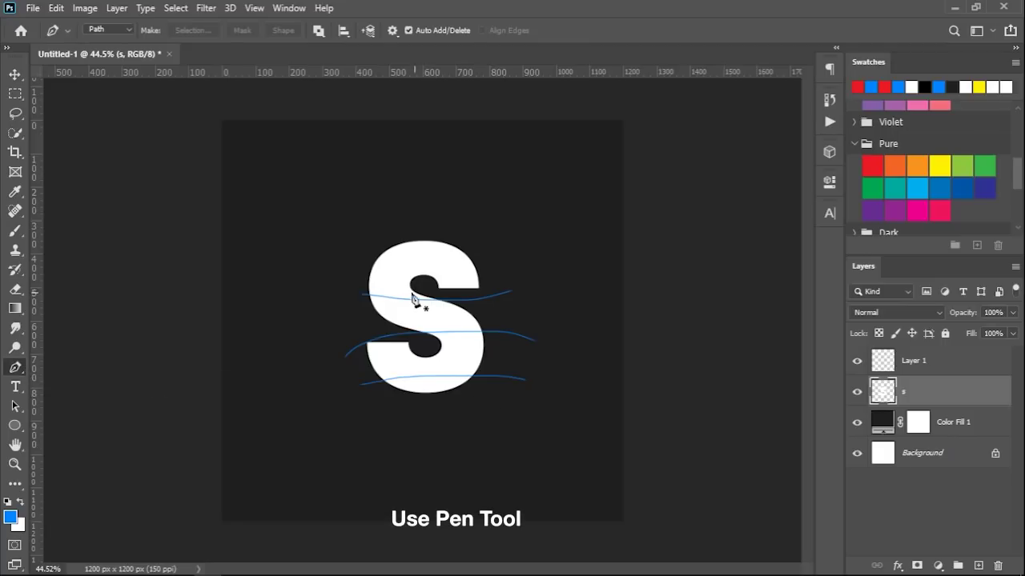
pyautogui.scroll(2, 377, 295)
pyautogui.scroll(3, 357, 318)
pyautogui.scroll(2, 352, 319)
pyautogui.scroll(1, 352, 318)
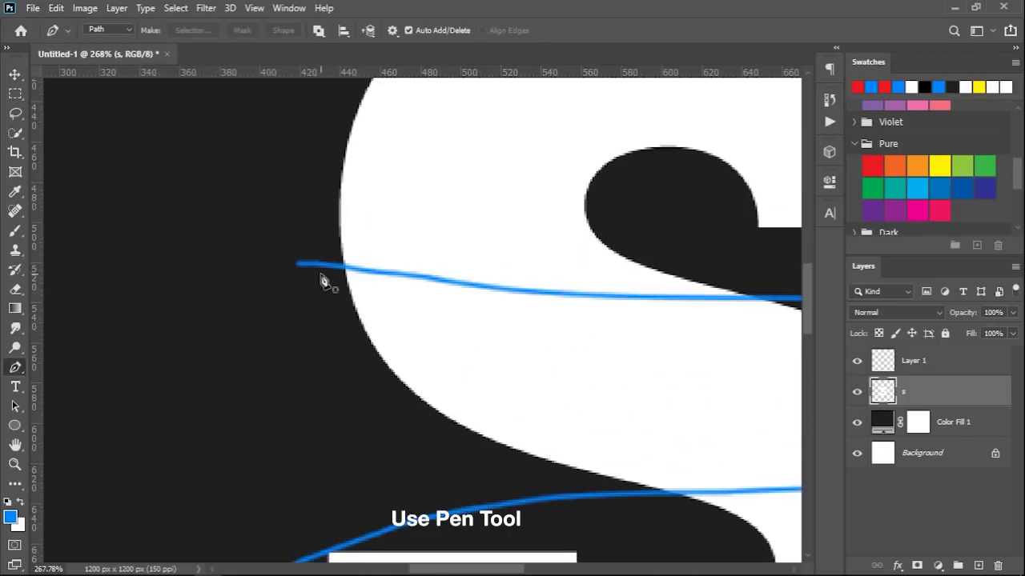
# - Trace a closed Pen path around the top of the S along the upper blue line
pyautogui.click(319, 262)
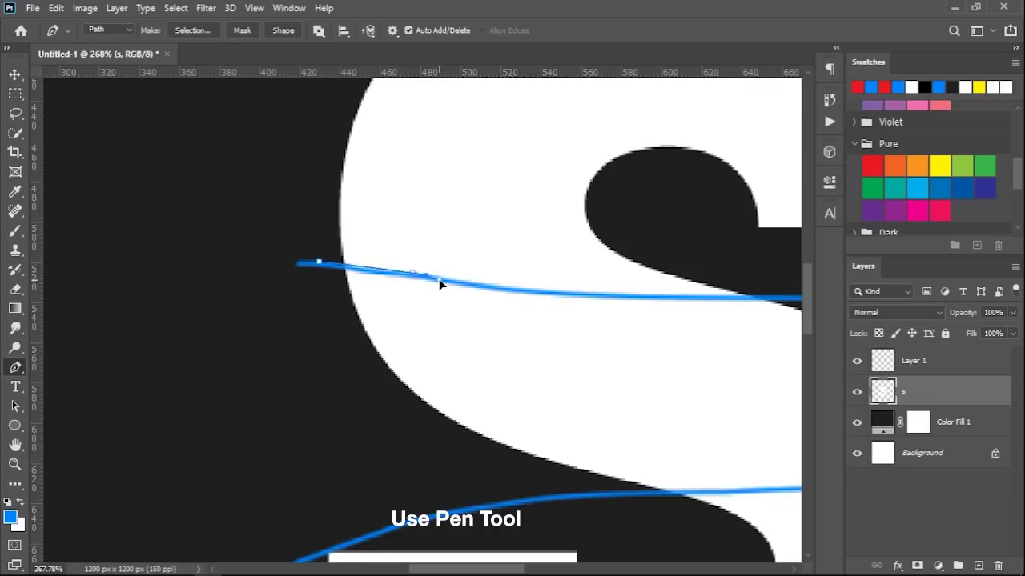
pyautogui.moveTo(439, 282); pyautogui.dragTo(453, 281)
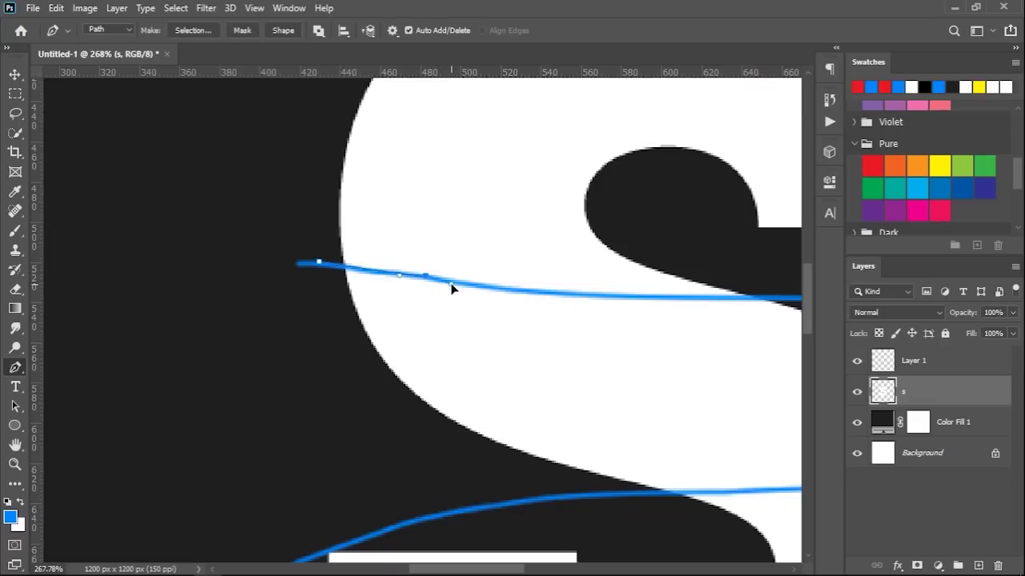
pyautogui.press('Escape')
pyautogui.moveTo(621, 314); pyautogui.dragTo(270, 347)
pyautogui.moveTo(425, 334); pyautogui.dragTo(471, 330)
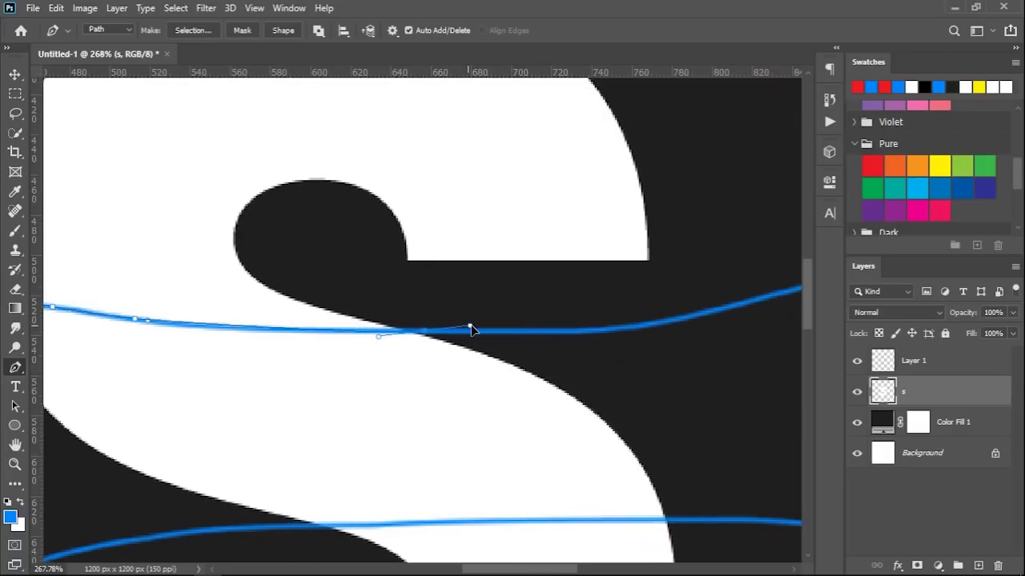
pyautogui.click(755, 232)
pyautogui.scroll(-5, 732, 201)
pyautogui.click(707, 125)
pyautogui.moveTo(582, 83); pyautogui.dragTo(598, 83)
pyautogui.click(429, 102)
pyautogui.moveTo(393, 165); pyautogui.dragTo(406, 183)
pyautogui.click(457, 237)
# - Convert the path to a selection and copy the top piece to Layer 2
pyautogui.rightClick(460, 237)
pyautogui.click(540, 273)
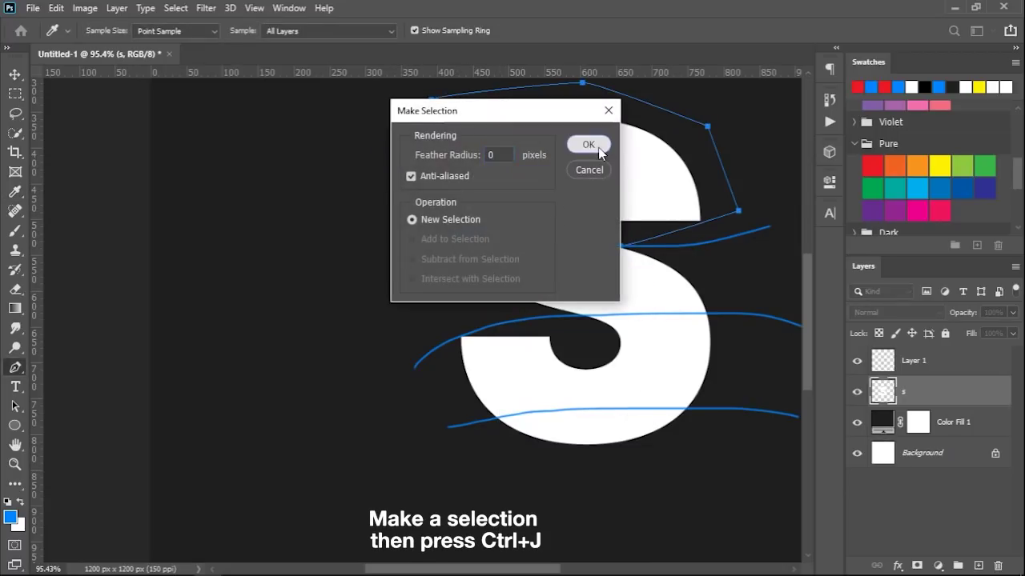
pyautogui.click(588, 144)
pyautogui.hotkey('ctrl', 'j')
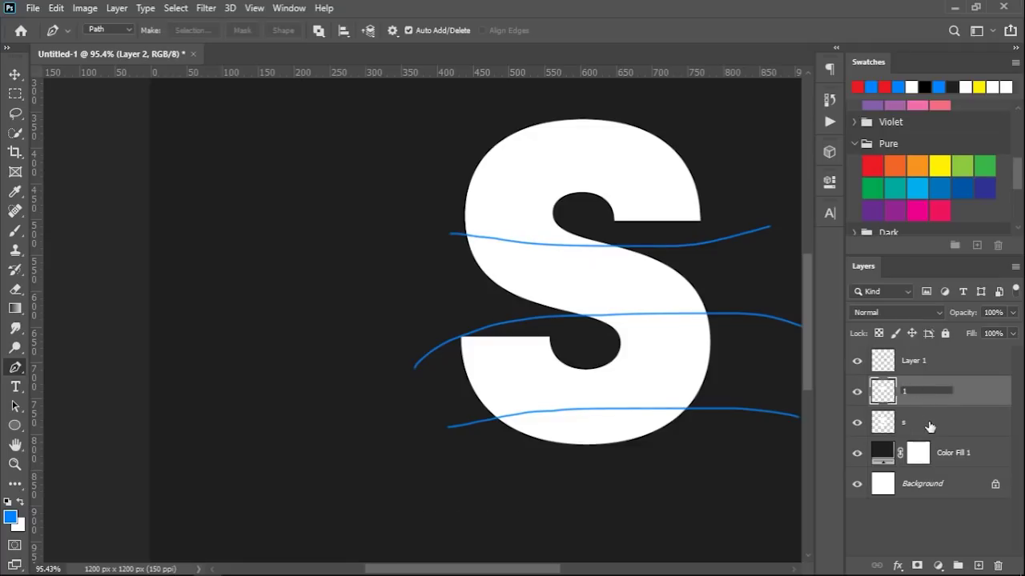
# - Trace a closed Pen outline around the S slice between the upper and middle blue curves
pyautogui.click(929, 427)
pyautogui.scroll(3, 549, 339)
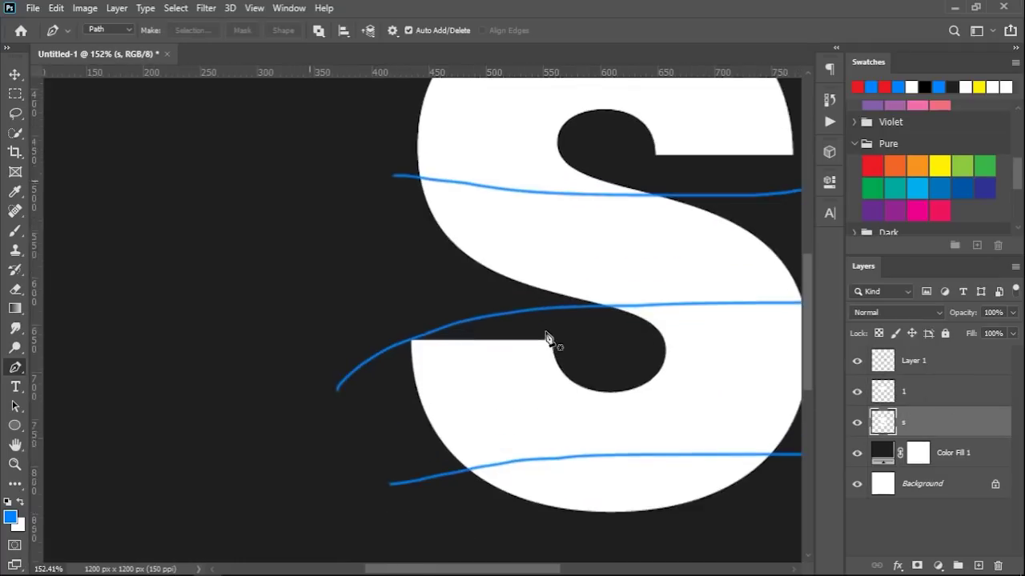
pyautogui.scroll(2, 594, 300)
pyautogui.click(594, 303)
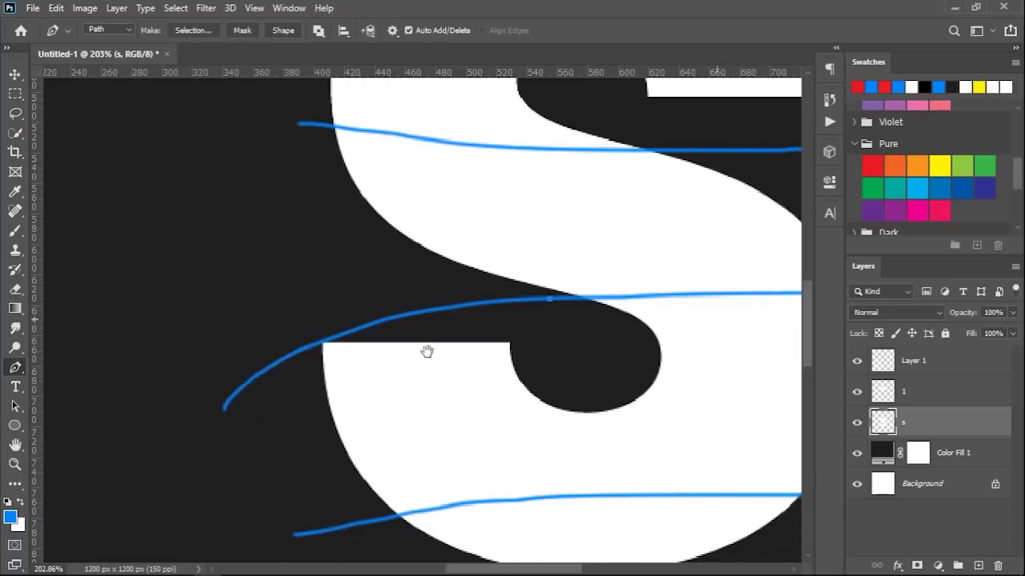
pyautogui.hscroll(5, 449, 353)
pyautogui.click(517, 343)
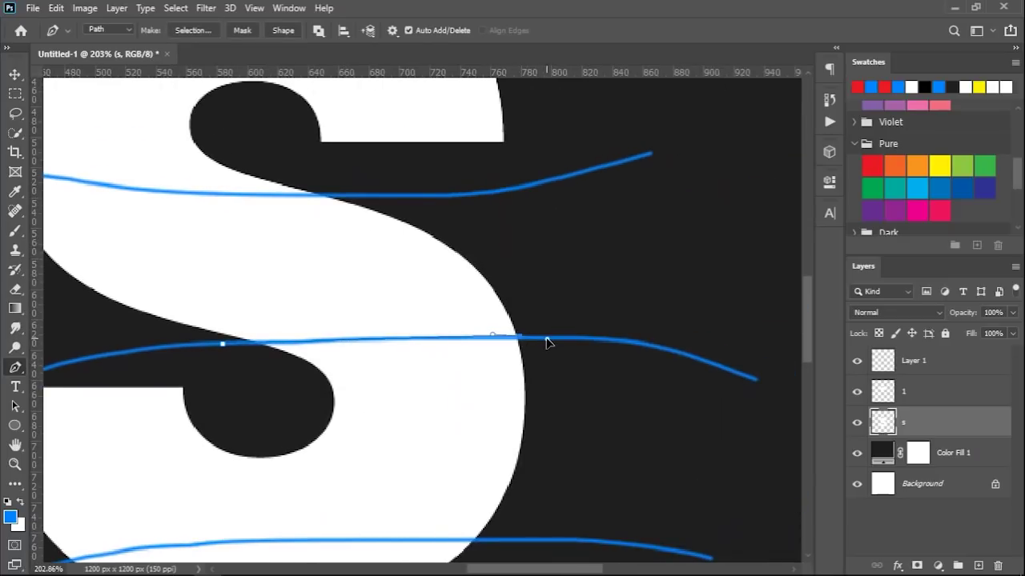
pyautogui.moveTo(492, 337); pyautogui.dragTo(523, 266)
pyautogui.click(344, 196)
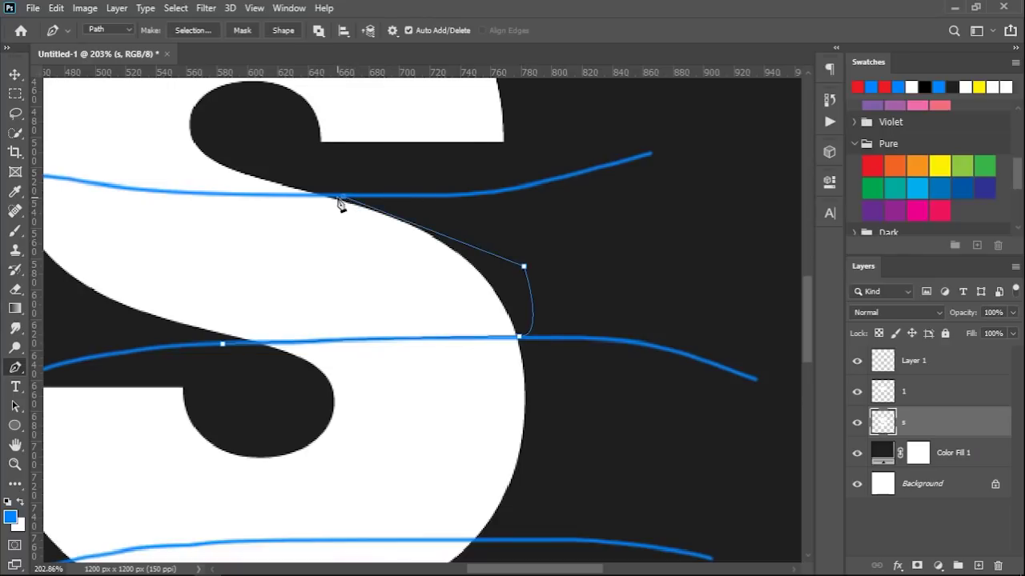
pyautogui.moveTo(198, 199); pyautogui.dragTo(347, 224)
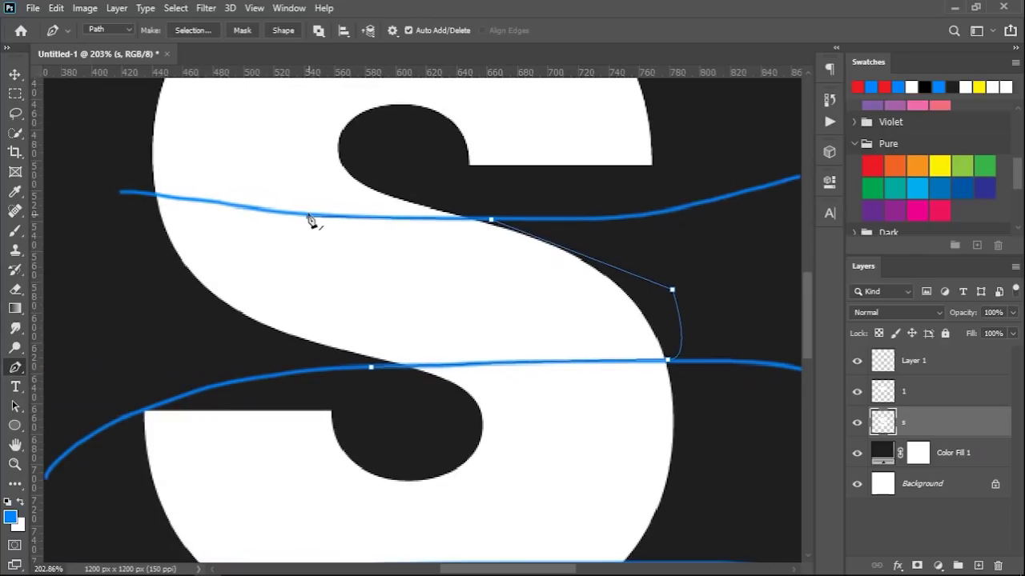
pyautogui.moveTo(303, 216); pyautogui.dragTo(280, 215)
pyautogui.click(148, 193)
pyautogui.moveTo(110, 218); pyautogui.dragTo(149, 306)
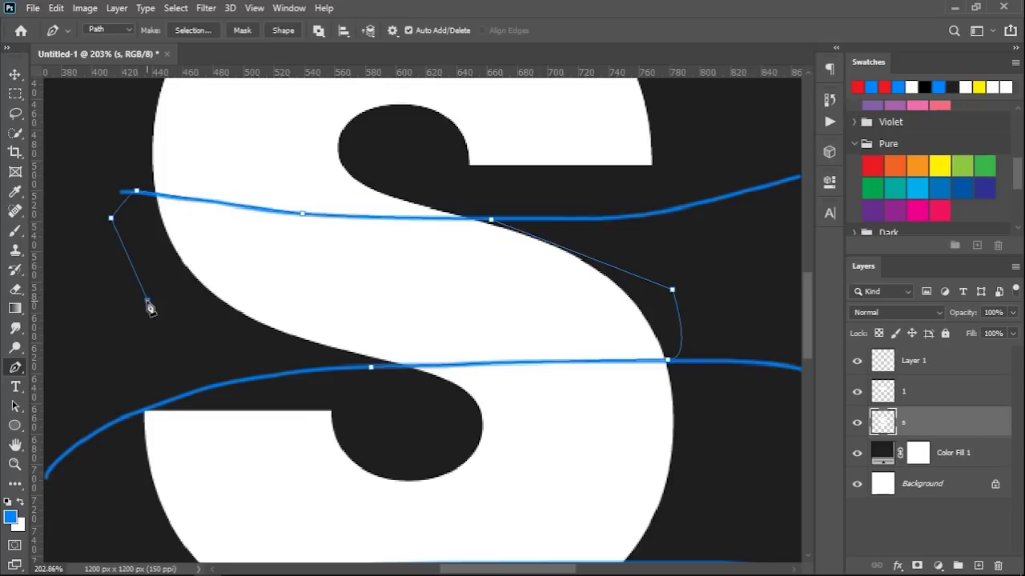
pyautogui.click(371, 368)
# - Turn the outline into a selection, copy it to a new layer, and name it 2
pyautogui.rightClick(287, 364)
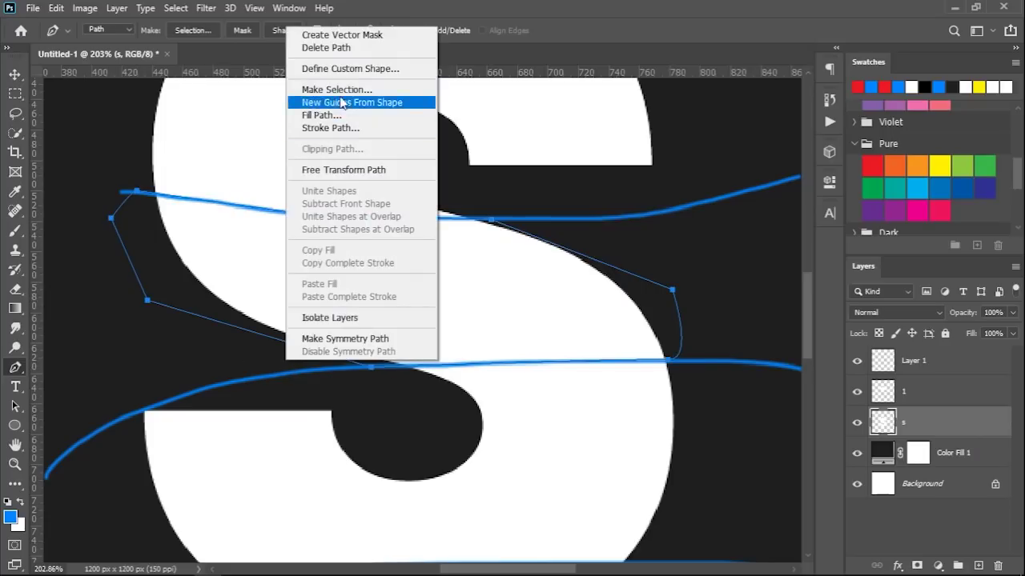
pyautogui.click(336, 89)
pyautogui.click(598, 143)
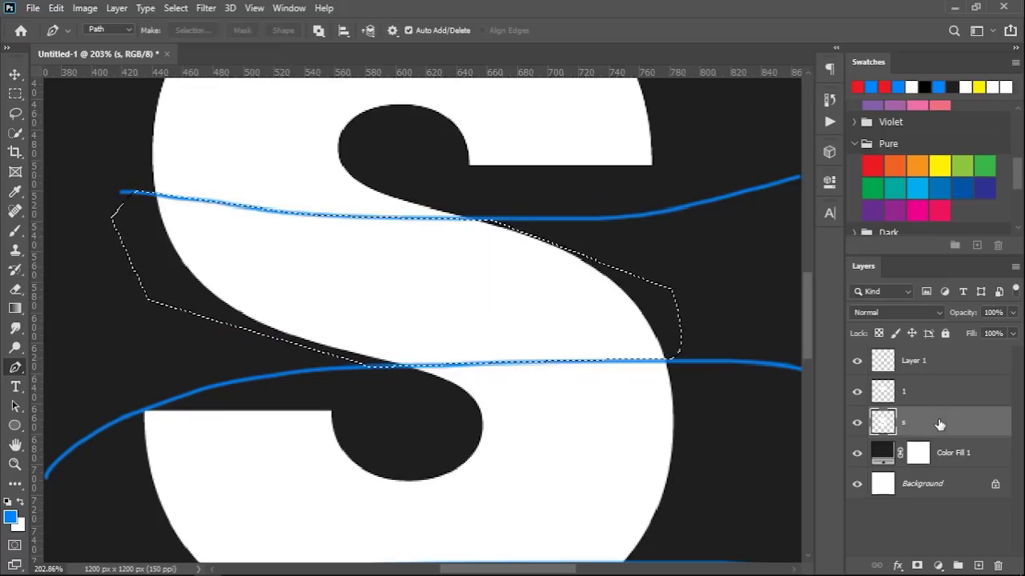
pyautogui.hotkey('ctrl', 'j')
pyautogui.doubleClick(913, 423)
pyautogui.write('2')
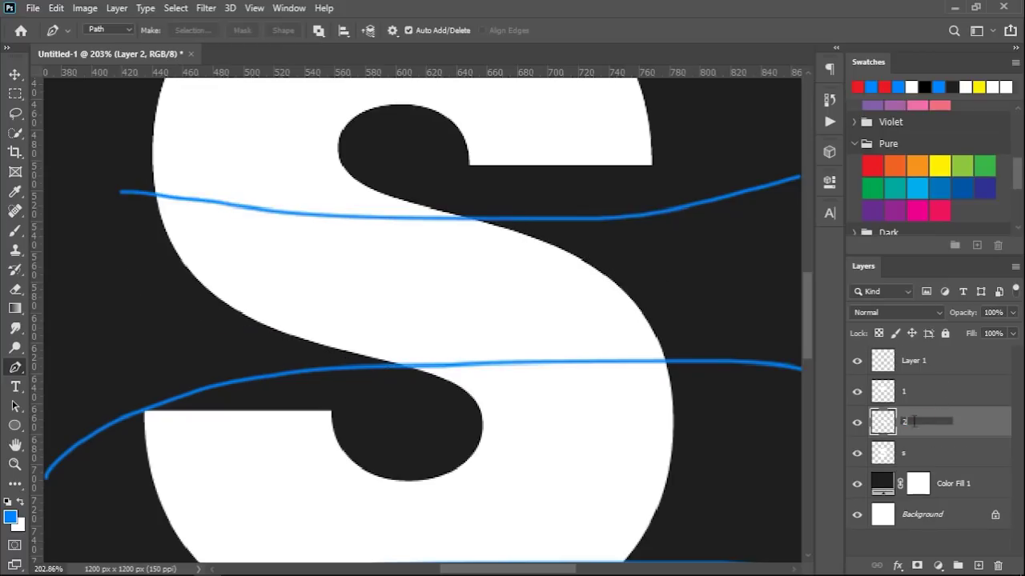
pyautogui.press('Return')
# - On the original S, trace the slice between the middle and lower blue curves
pyautogui.click(925, 455)
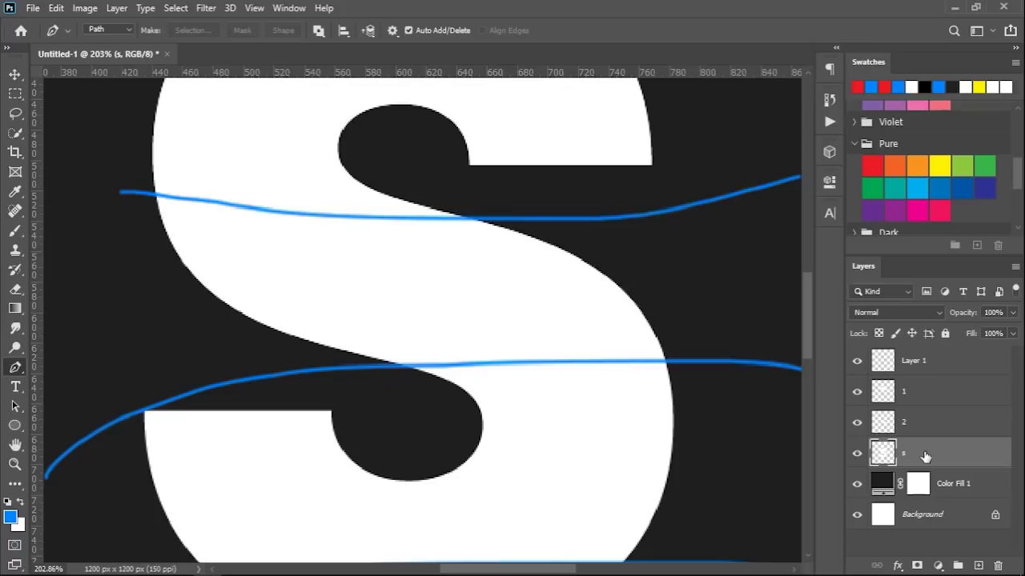
pyautogui.moveTo(495, 437)
pyautogui.mouseDown()
pyautogui.moveTo(522, 320)
pyautogui.moveTo(608, 275)
pyautogui.mouseUp()
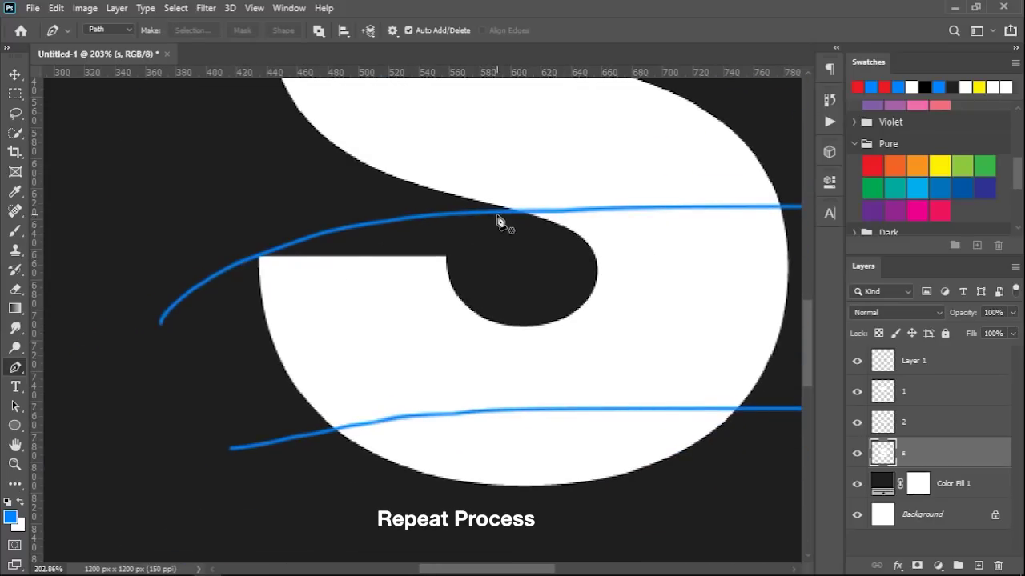
pyautogui.click(494, 212)
pyautogui.moveTo(560, 231)
pyautogui.mouseDown()
pyautogui.moveTo(610, 241)
pyautogui.moveTo(654, 355)
pyautogui.mouseUp()
pyautogui.click(572, 430)
pyautogui.hscroll(-2, 569, 418)
pyautogui.hscroll(-1, 512, 425)
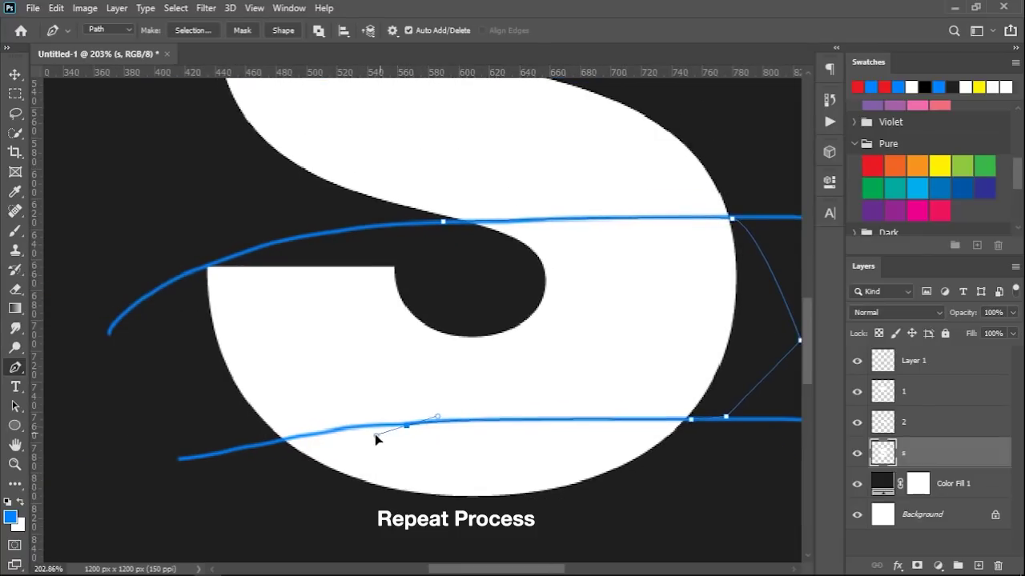
pyautogui.click(354, 426)
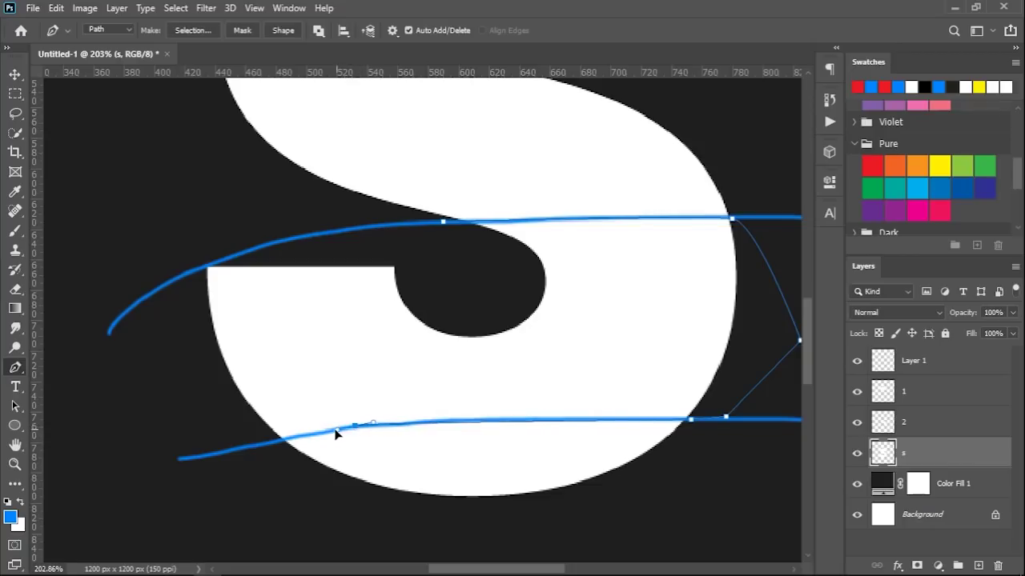
pyautogui.click(258, 443)
pyautogui.moveTo(257, 484); pyautogui.dragTo(669, 546)
pyautogui.hotkey('ctrl', 'z')
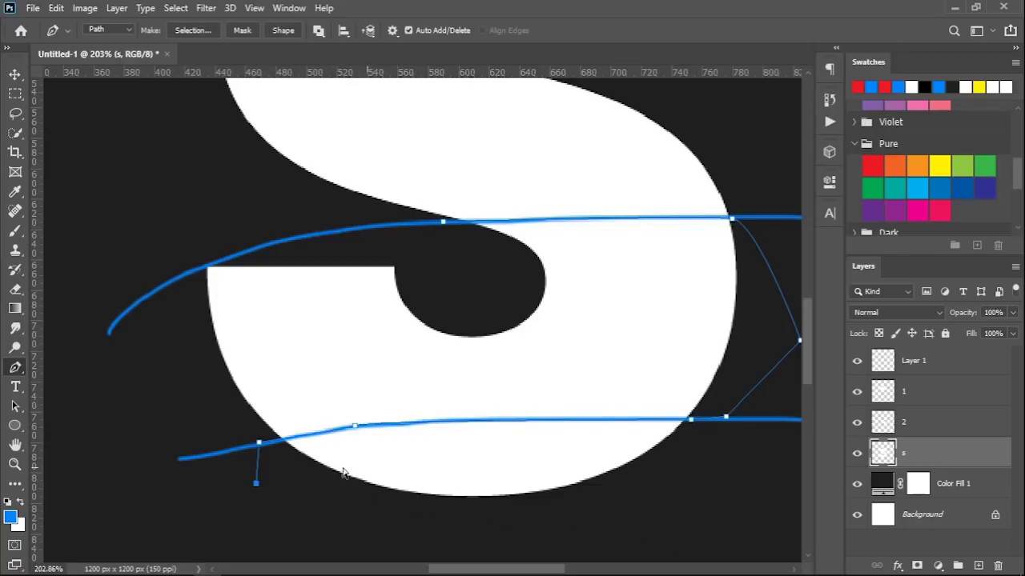
pyautogui.click(177, 364)
pyautogui.click(194, 272)
pyautogui.click(260, 236)
# - Make that outline a selection, copy it to a new layer, and rename it 3
pyautogui.rightClick(459, 242)
pyautogui.click(498, 305)
pyautogui.click(591, 146)
pyautogui.hotkey('ctrl', 'j')
pyautogui.doubleClick(914, 453)
# - Trace an outline around the bottom slice of the S below the lower blue curve
pyautogui.click(945, 486)
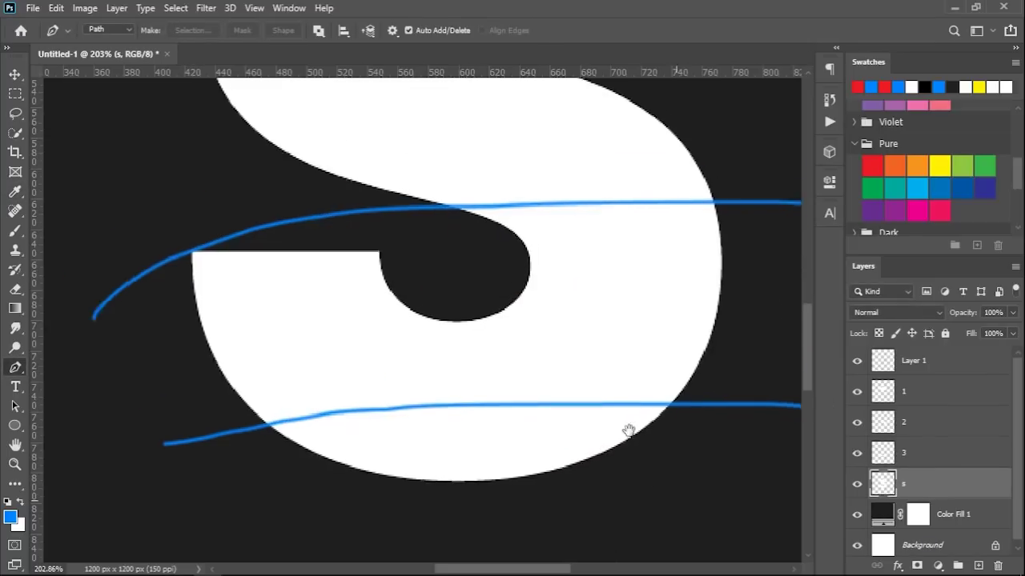
pyautogui.scroll(-3, 627, 430)
pyautogui.click(281, 318)
pyautogui.click(395, 309)
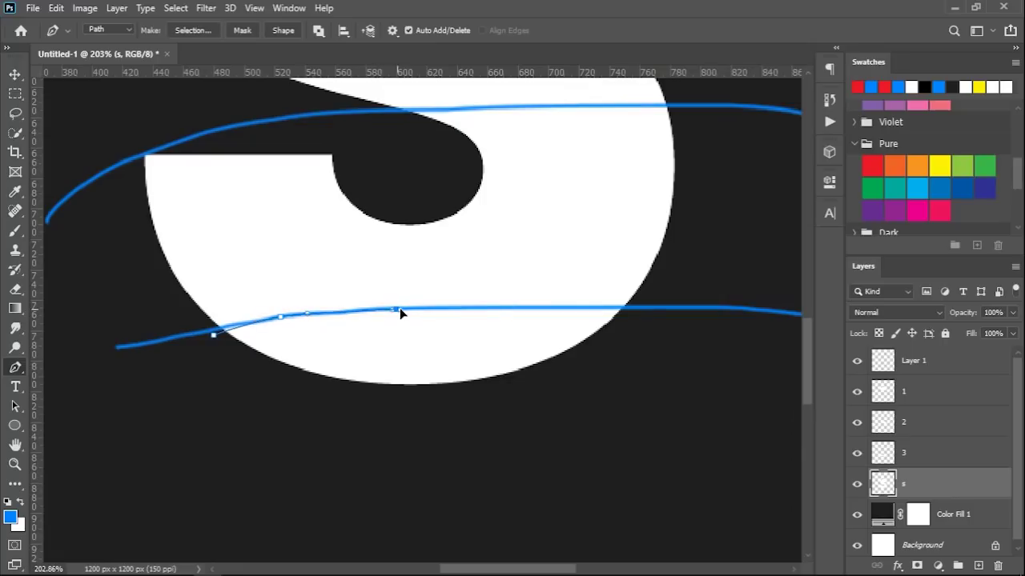
pyautogui.click(626, 309)
pyautogui.moveTo(639, 362); pyautogui.dragTo(511, 420)
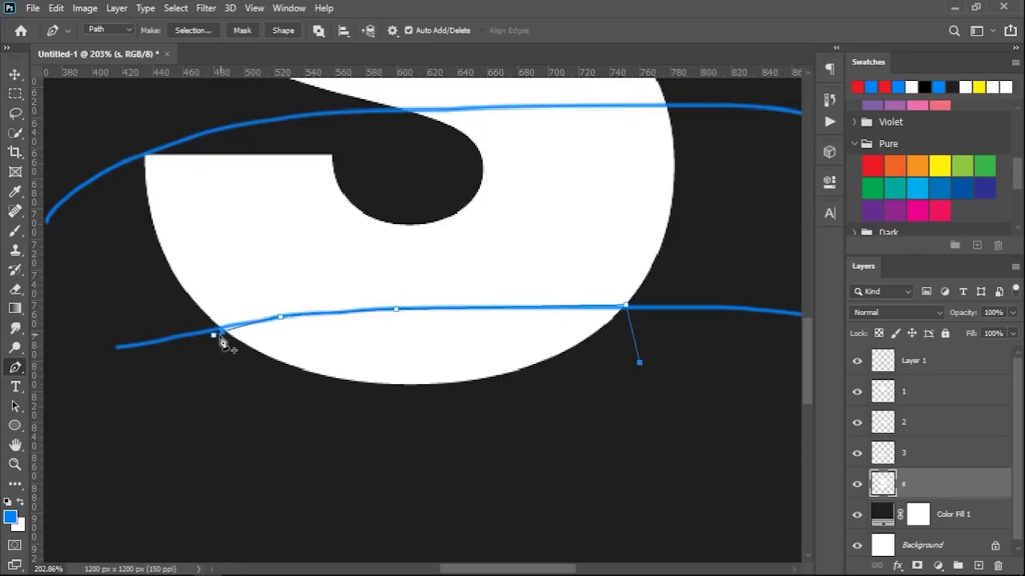
pyautogui.moveTo(212, 338); pyautogui.dragTo(213, 341)
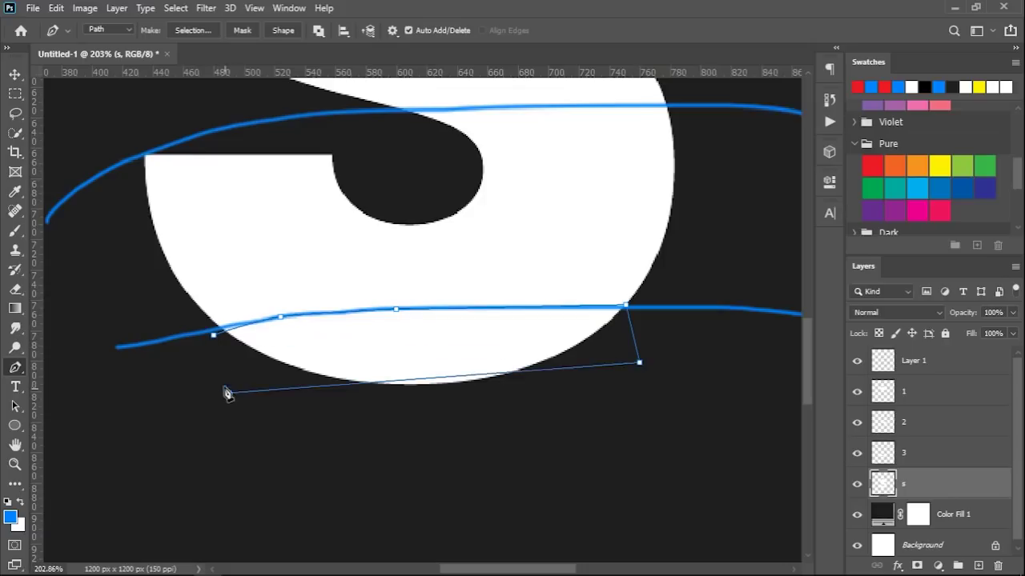
# - Copy the bottom slice to a new layer named 4, then select the original s and blue-line layers
pyautogui.rightClick(272, 374)
pyautogui.click(321, 91)
pyautogui.click(590, 142)
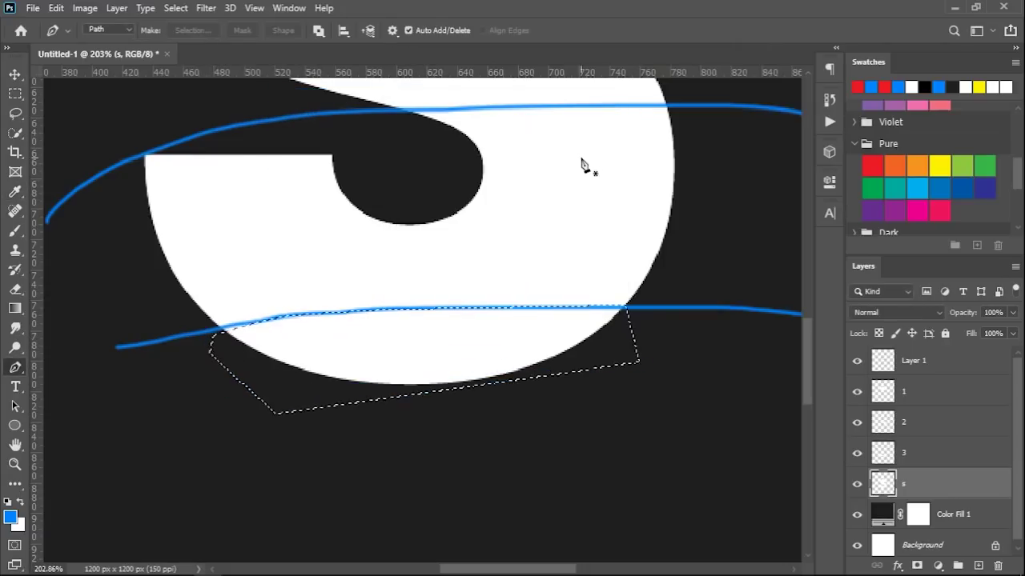
pyautogui.hotkey('ctrl', 'j')
pyautogui.doubleClick(915, 482)
pyautogui.press('Return')
pyautogui.click(861, 520)
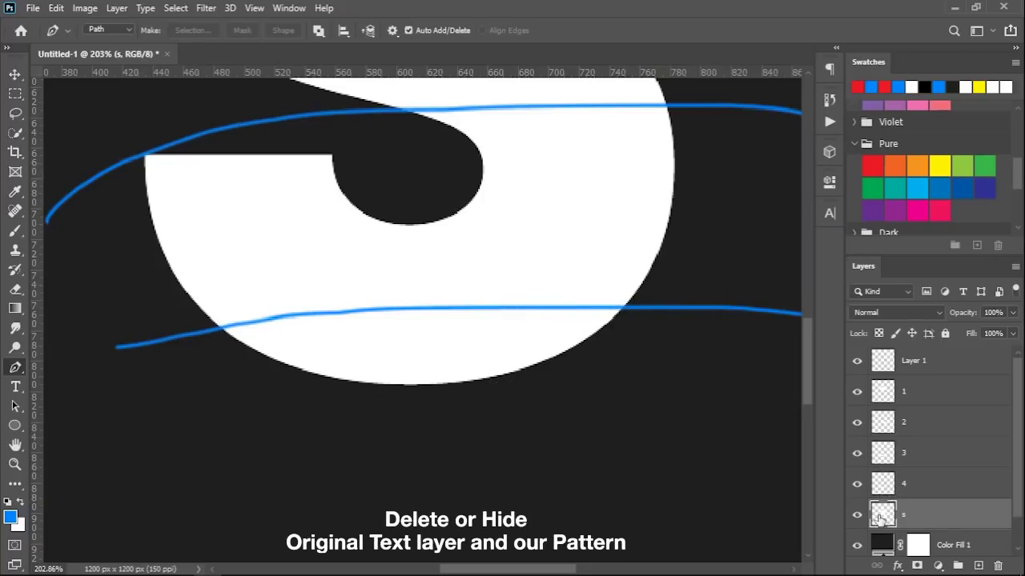
pyautogui.click(911, 362)
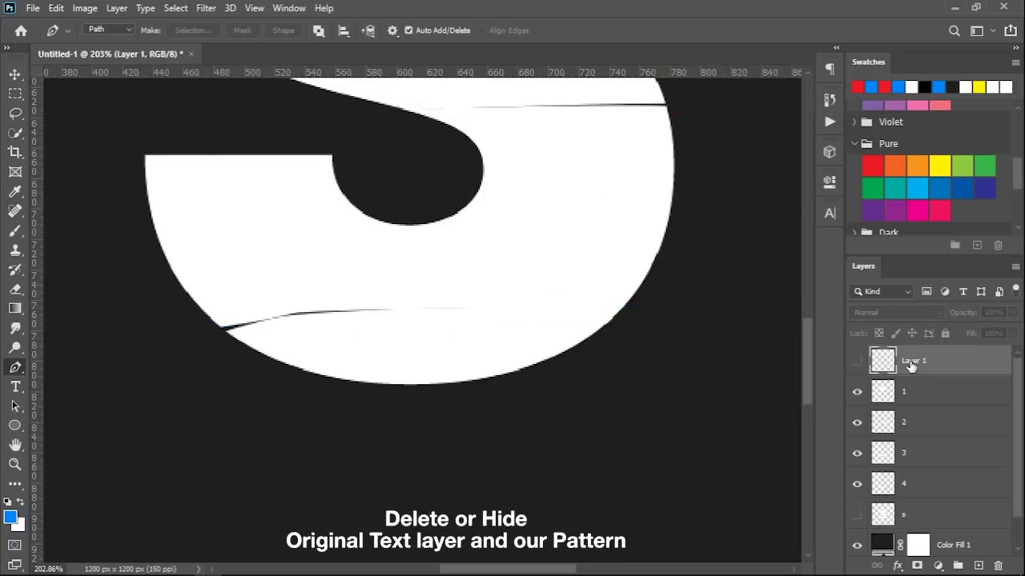
# - Delete the blue guide-curve layer (Layer 1)
pyautogui.press('Delete')
pyautogui.scroll(-2, 481, 256)
pyautogui.scroll(-2, 412, 234)
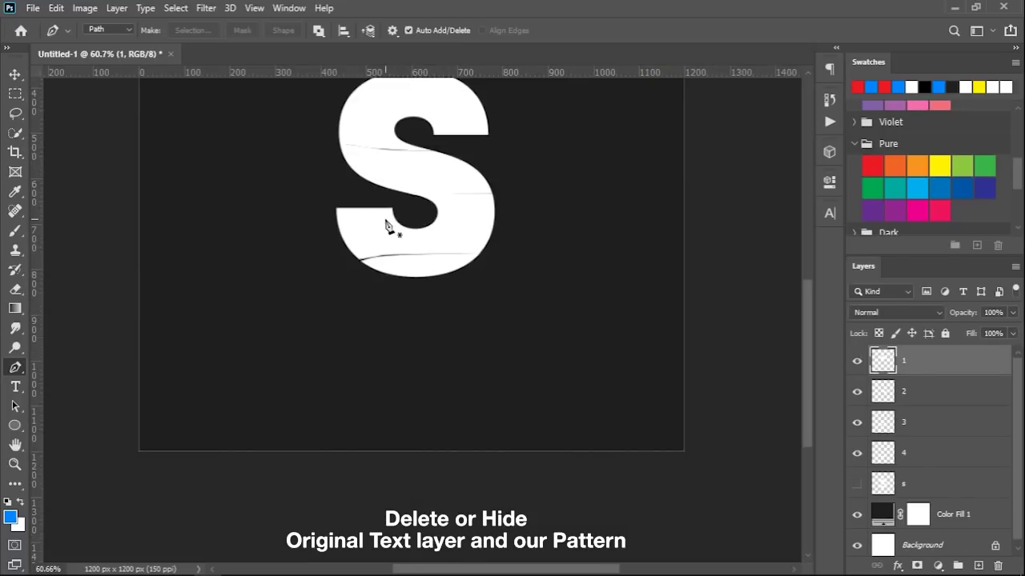
pyautogui.scroll(-2, 388, 224)
pyautogui.scroll(1, 405, 321)
# - Drag the four S slices apart, moving the bottom ones down and the top one up-left
pyautogui.press('v')
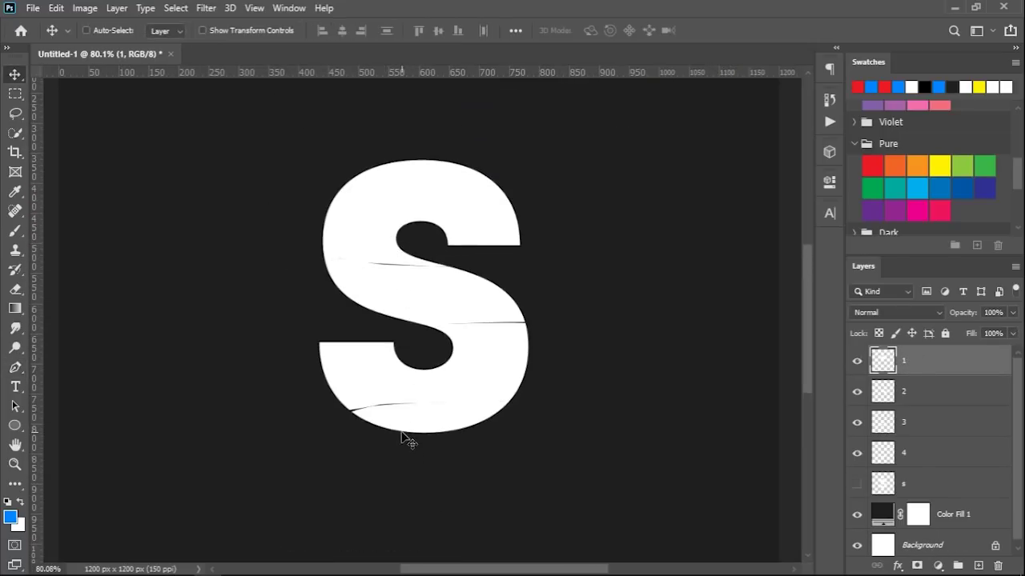
pyautogui.scroll(2, 428, 432)
pyautogui.moveTo(428, 432); pyautogui.dragTo(430, 456)
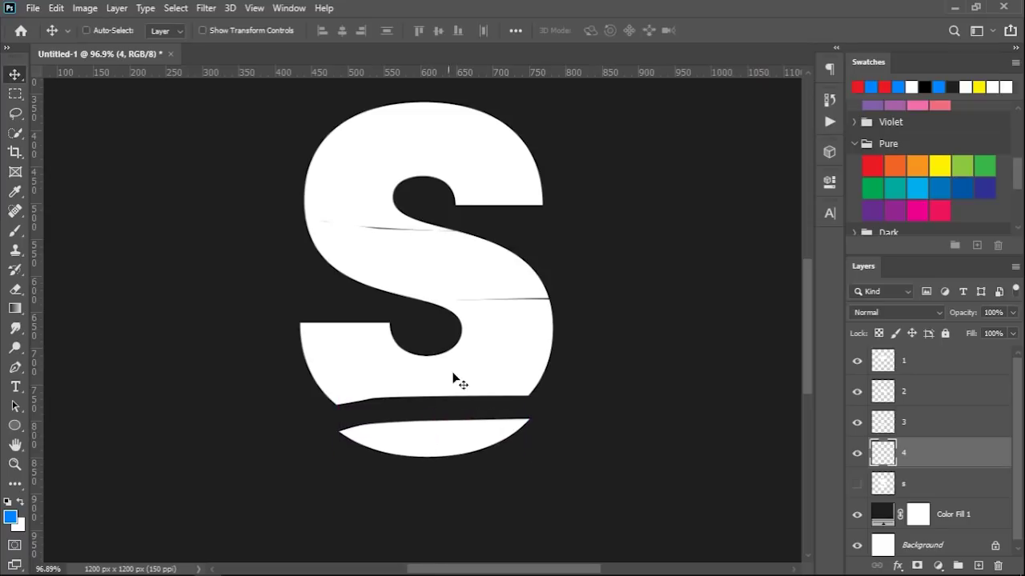
pyautogui.keyDown('ctrl'); pyautogui.click(470, 350); pyautogui.keyUp('ctrl')
pyautogui.moveTo(470, 349); pyautogui.dragTo(470, 358)
pyautogui.moveTo(458, 286); pyautogui.dragTo(478, 290)
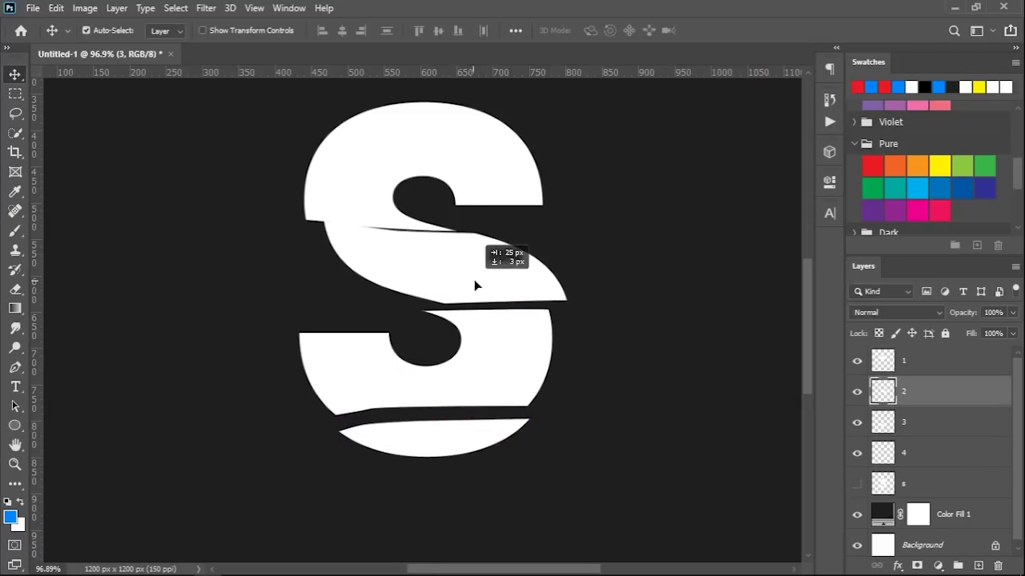
pyautogui.moveTo(386, 198); pyautogui.dragTo(361, 151)
pyautogui.moveTo(469, 258); pyautogui.dragTo(470, 233)
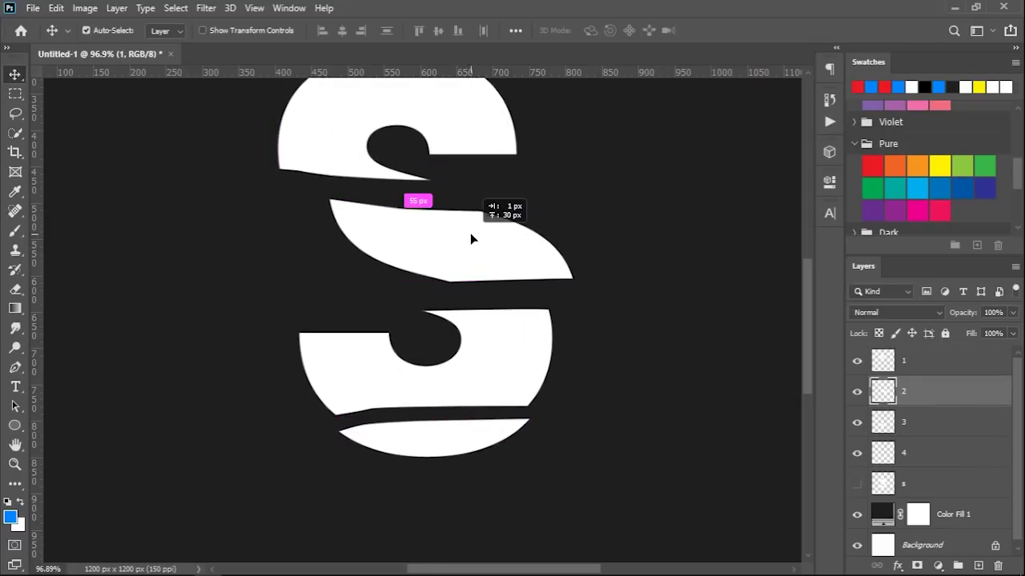
pyautogui.moveTo(482, 355); pyautogui.dragTo(466, 342)
pyautogui.scroll(-3, 466, 345)
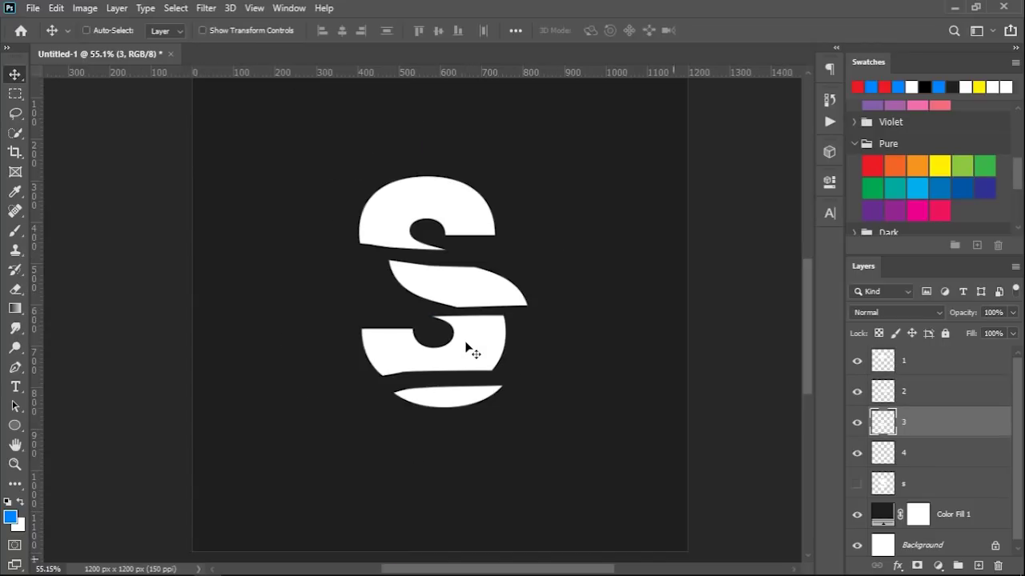
pyautogui.scroll(5, 450, 445)
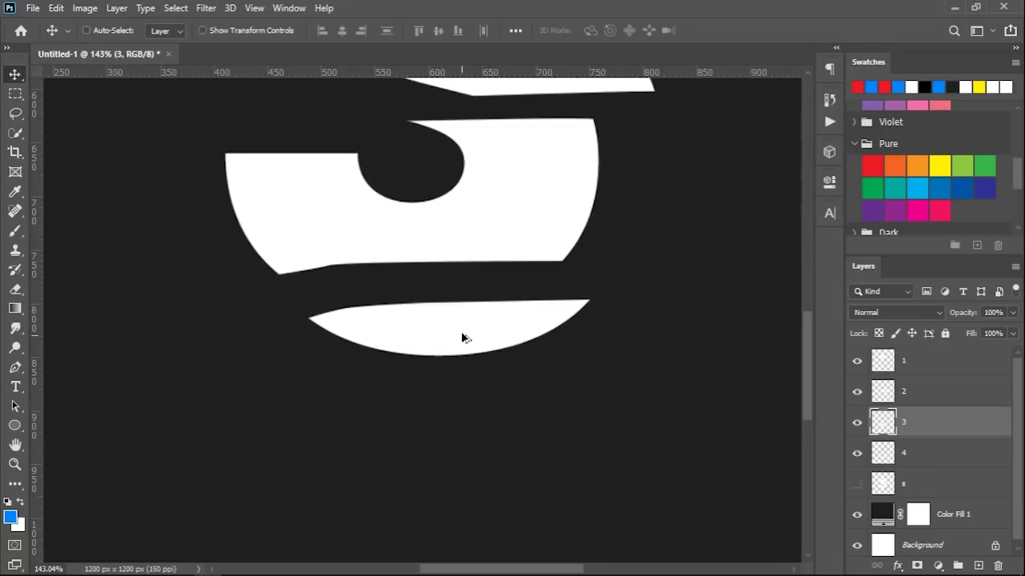
pyautogui.moveTo(462, 339); pyautogui.dragTo(464, 356)
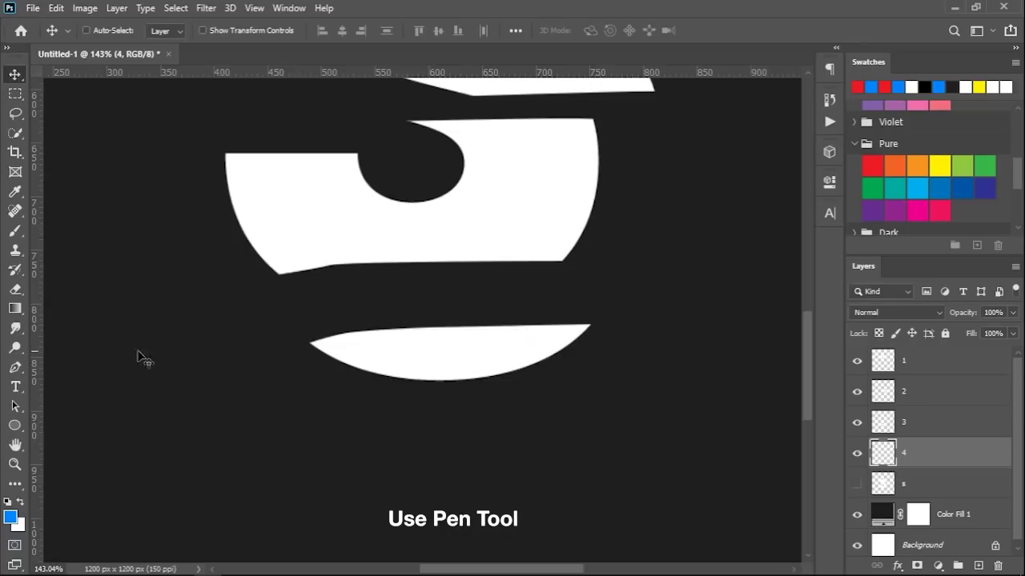
# - Trace a closed Pen outline of the thin facet along the bottom curve of the S
pyautogui.click(14, 367)
pyautogui.scroll(4, 342, 349)
pyautogui.click(318, 338)
pyautogui.moveTo(371, 267); pyautogui.dragTo(413, 257)
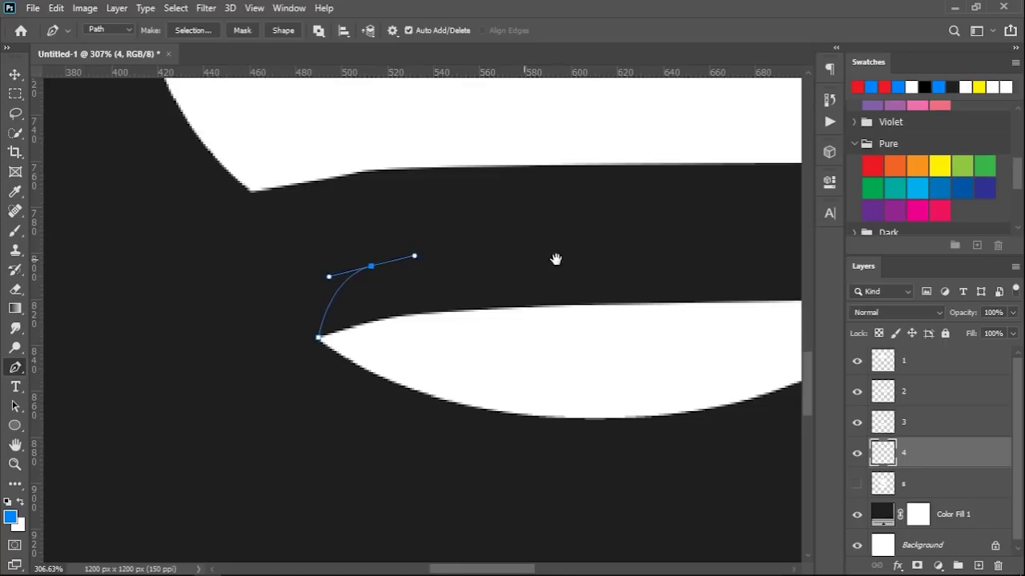
pyautogui.moveTo(555, 259); pyautogui.dragTo(446, 301)
pyautogui.moveTo(680, 288); pyautogui.dragTo(735, 302)
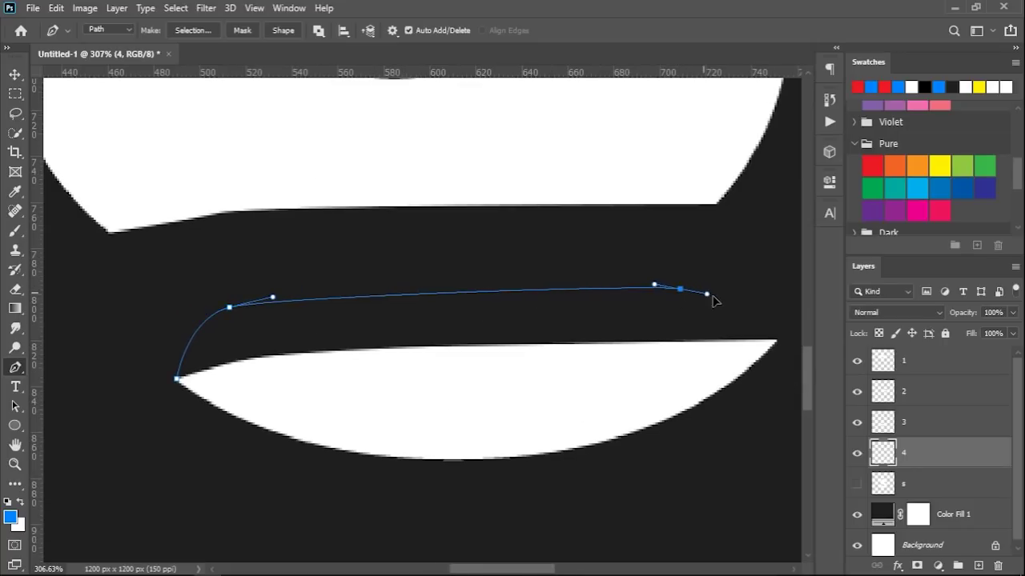
pyautogui.click(776, 340)
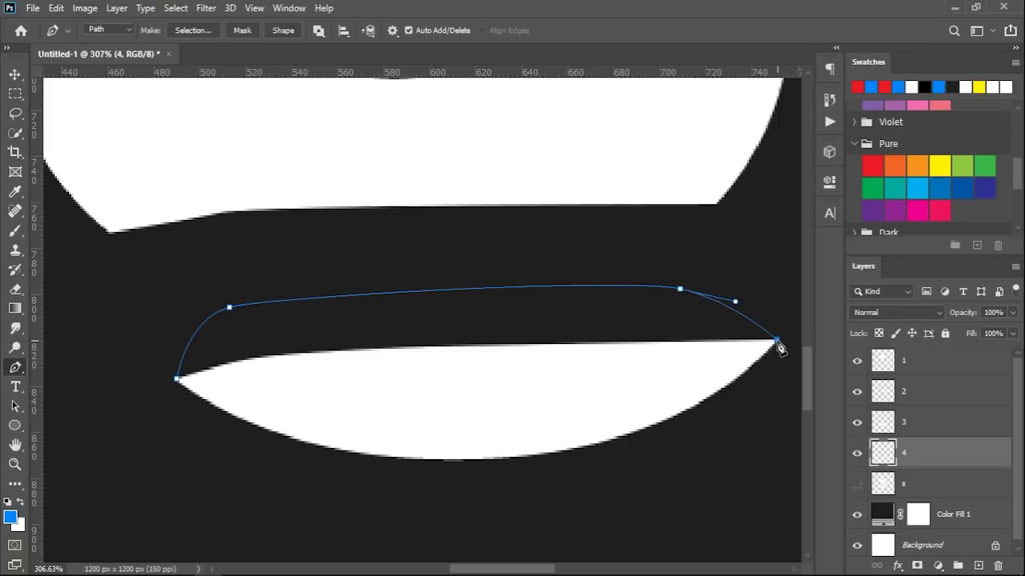
pyautogui.moveTo(777, 341); pyautogui.dragTo(632, 383)
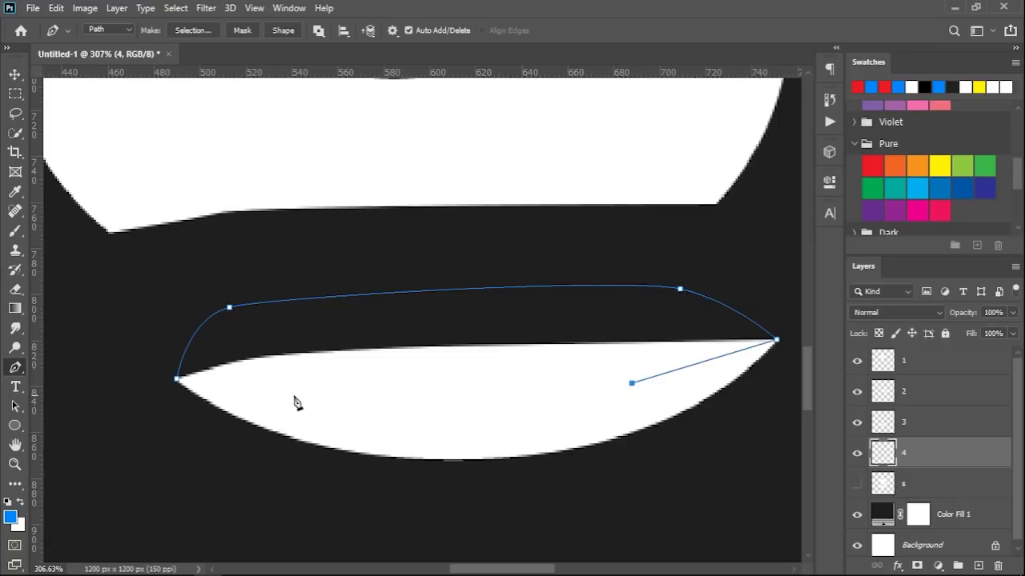
pyautogui.click(178, 380)
# - Turn the outline into a selection and fill it with a blue Solid Color layer below Layer 4
pyautogui.rightClick(381, 381)
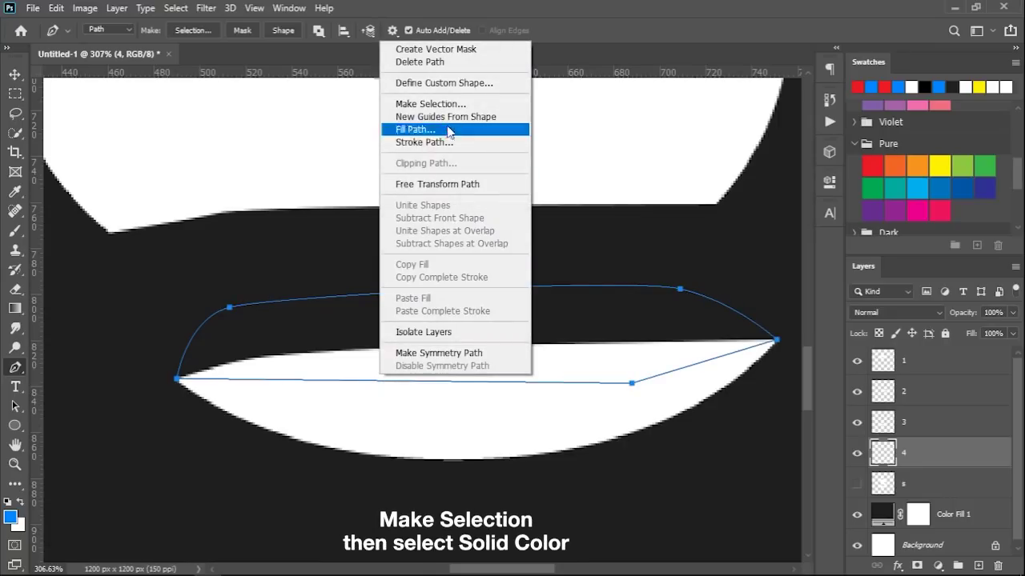
pyautogui.click(448, 105)
pyautogui.click(590, 147)
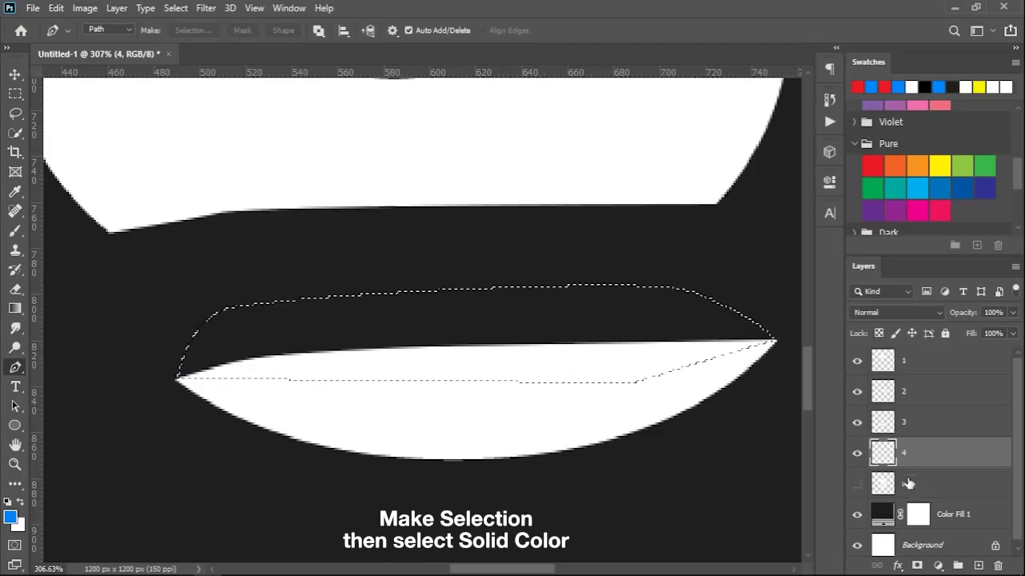
pyautogui.click(942, 566)
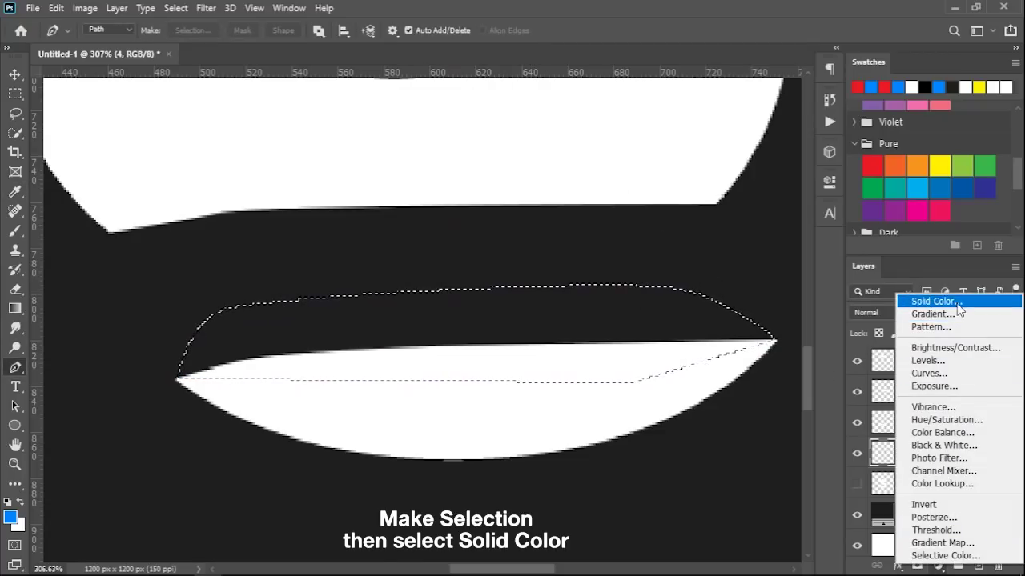
pyautogui.click(955, 303)
pyautogui.click(775, 310)
pyautogui.moveTo(952, 453); pyautogui.dragTo(947, 486)
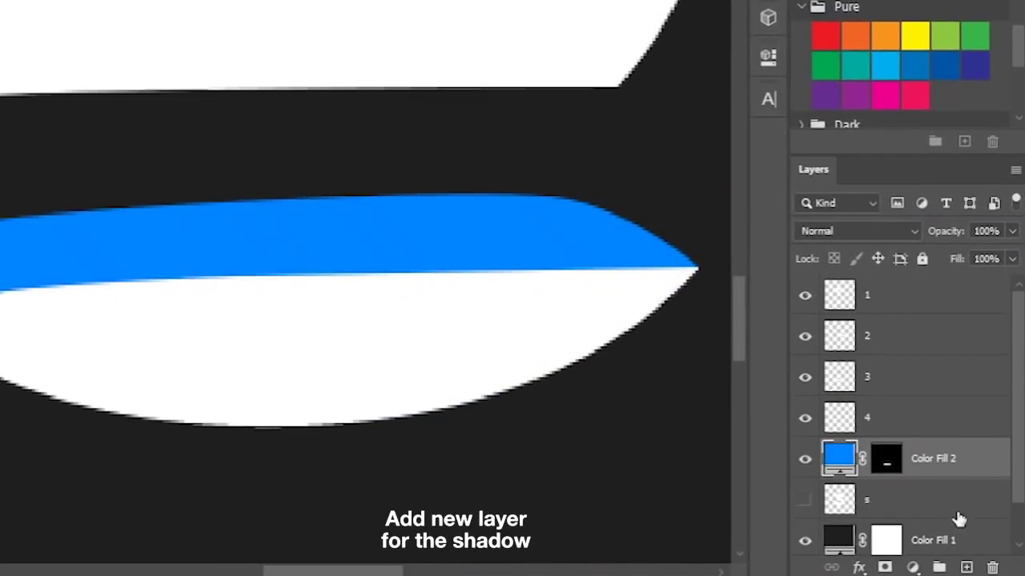
# - Add a new layer clipped to the blue fill and enlarge the brush to 168 px
pyautogui.click(966, 567)
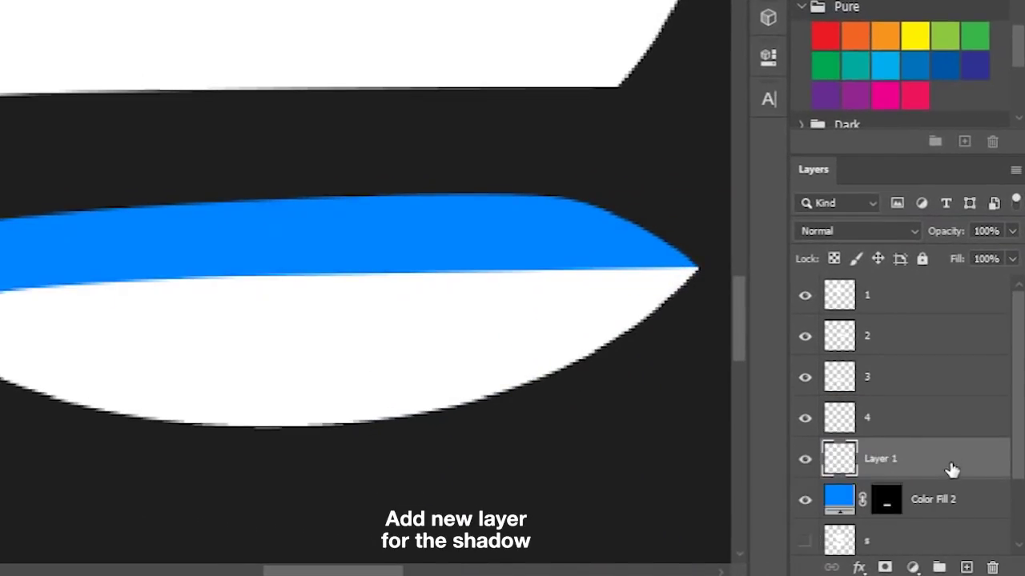
pyautogui.rightClick(950, 457)
pyautogui.click(790, 200)
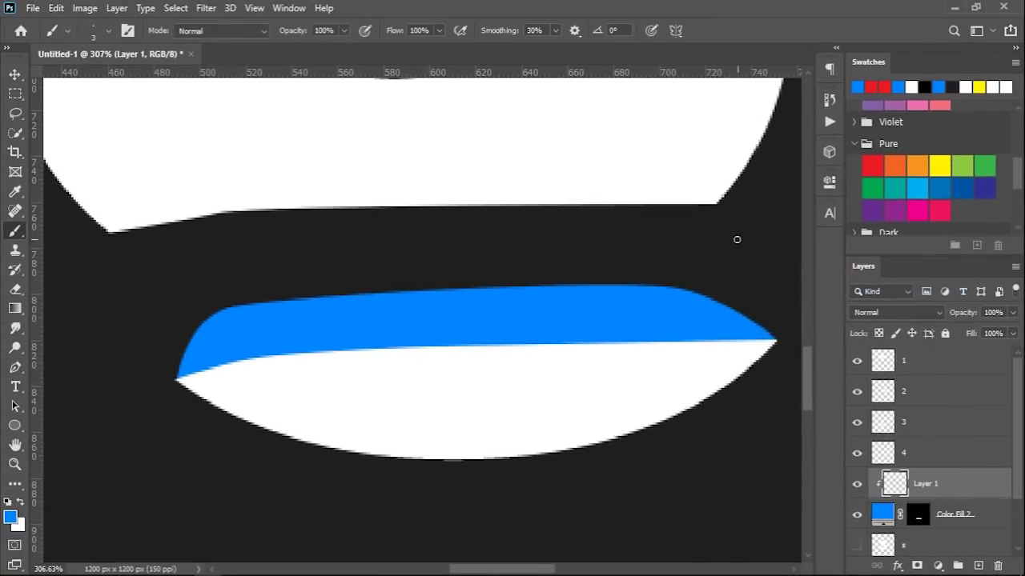
pyautogui.rightClick(737, 239)
pyautogui.moveTo(901, 276); pyautogui.dragTo(879, 276)
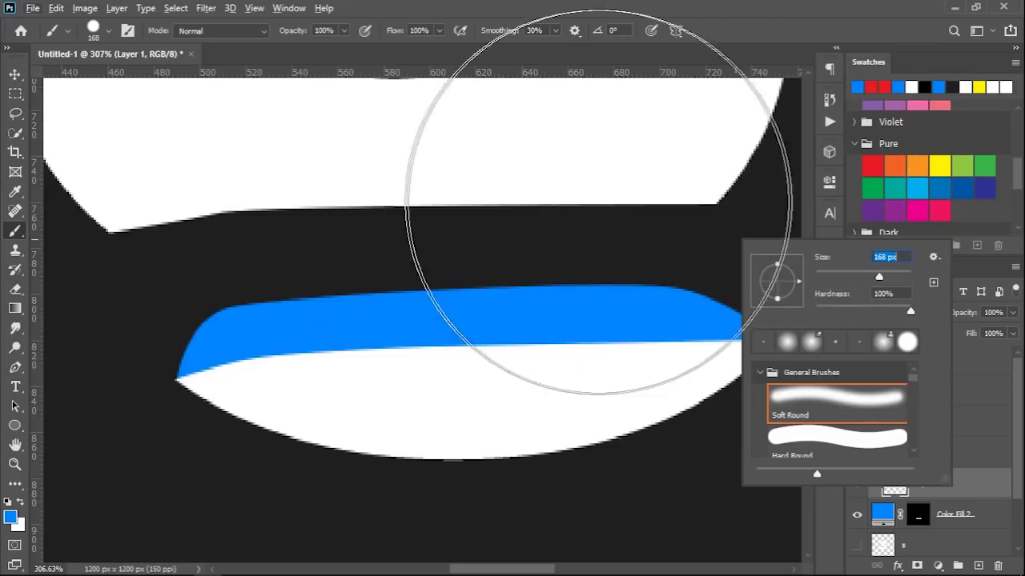
pyautogui.press('Return')
pyautogui.scroll(-3, 604, 183)
pyautogui.scroll(-1, 608, 178)
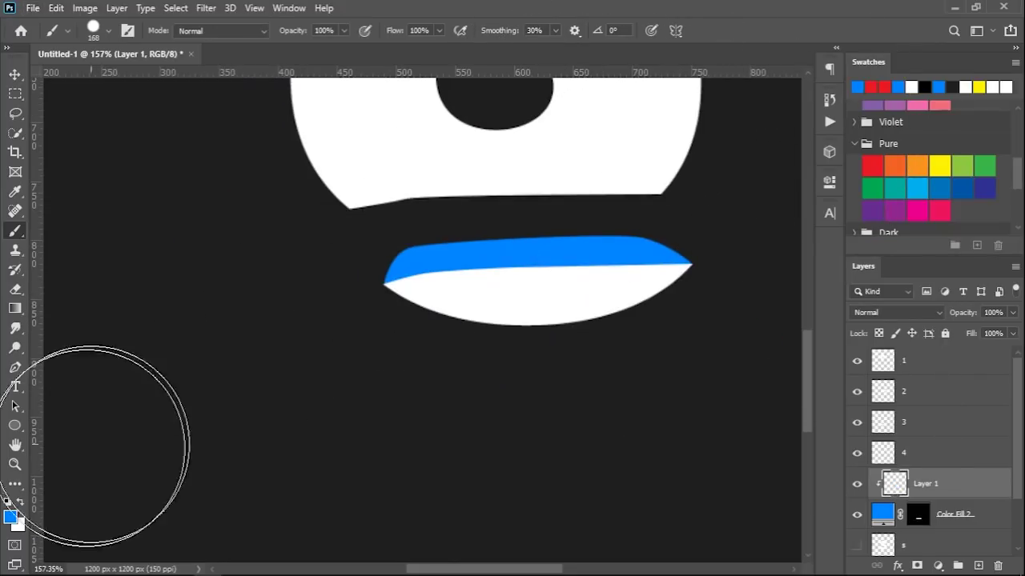
# - Set the foreground colour to black (000000) and the brush hardness to 0%
pyautogui.click(10, 518)
pyautogui.write('000000')
pyautogui.click(776, 309)
pyautogui.rightClick(668, 159)
pyautogui.click(808, 210)
pyautogui.press('Return')
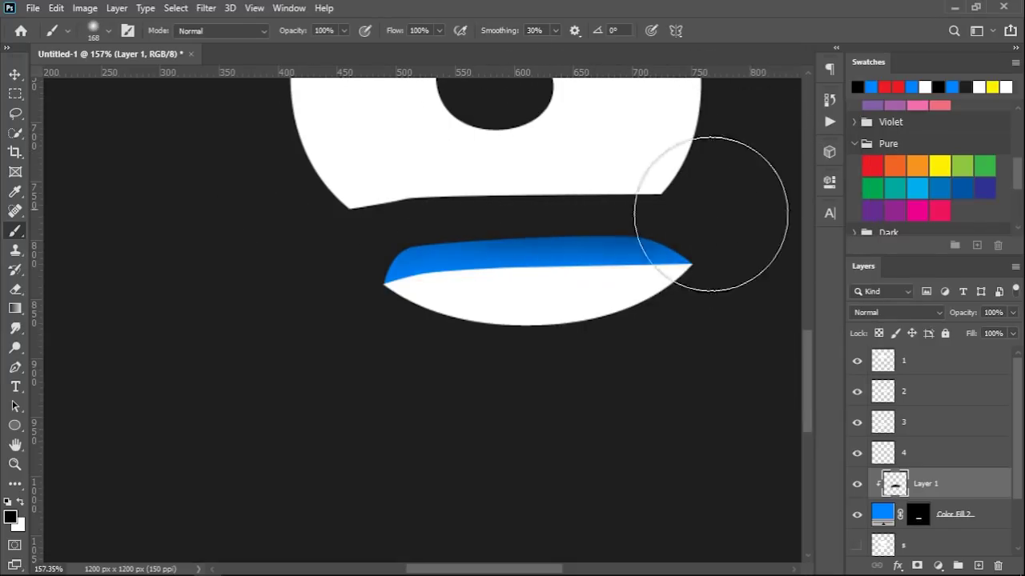
# - Group Layer 4 with the blue fill and its shading layer into Group 1
pyautogui.press('v')
pyautogui.keyDown('ctrl'); pyautogui.click(950, 452); pyautogui.keyUp('ctrl')
pyautogui.keyDown('ctrl'); pyautogui.click(967, 516); pyautogui.keyUp('ctrl')
pyautogui.hotkey('ctrl', 'g')
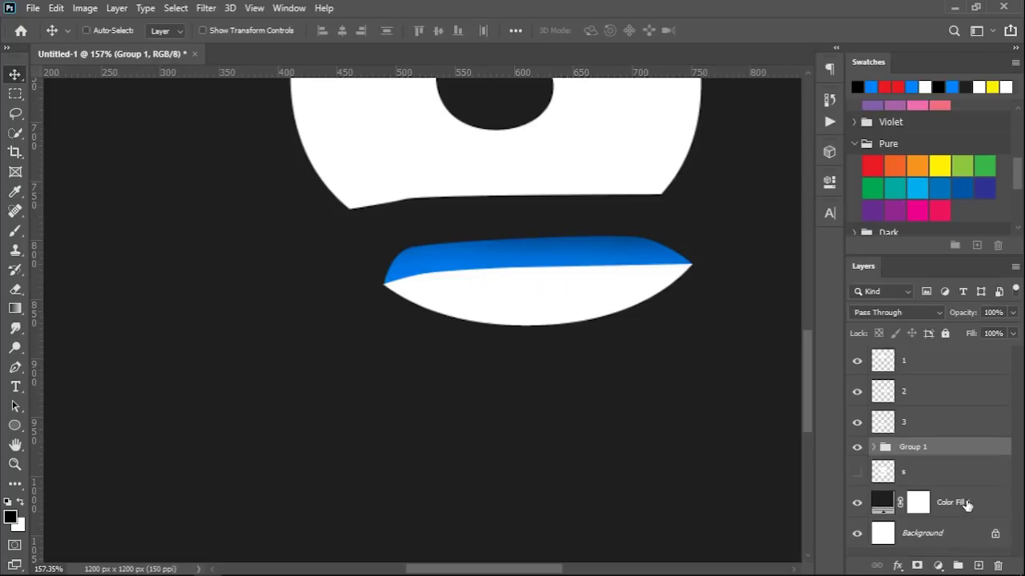
pyautogui.click(925, 425)
pyautogui.scroll(5, 704, 336)
pyautogui.scroll(3, 300, 359)
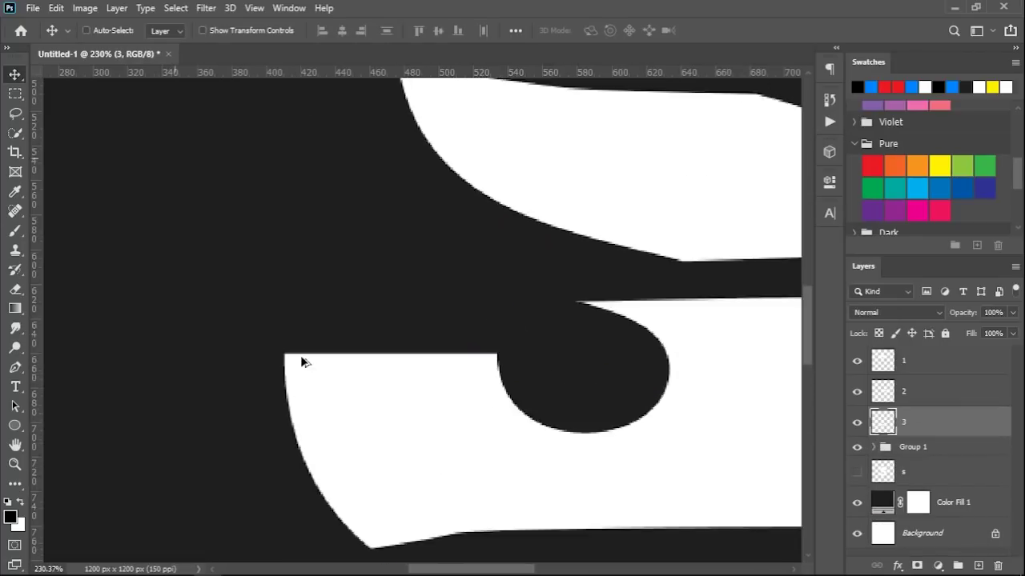
# - Trace a closed Pen outline of the narrow facet above the S's middle section
pyautogui.press('p')
pyautogui.scroll(2, 324, 397)
pyautogui.click(321, 396)
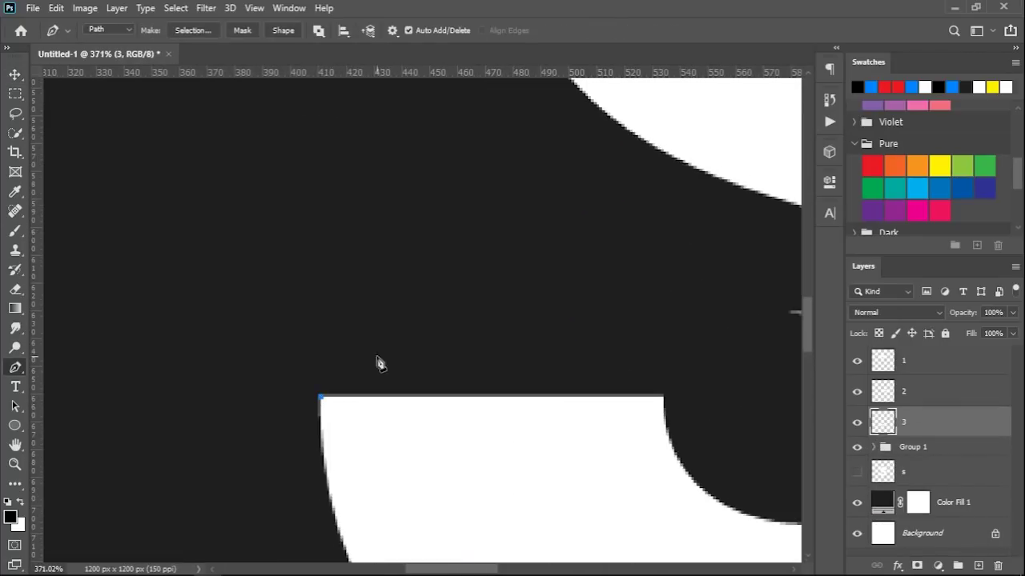
pyautogui.hscroll(3, 320, 355)
pyautogui.hscroll(3, 628, 336)
pyautogui.hscroll(2, 257, 346)
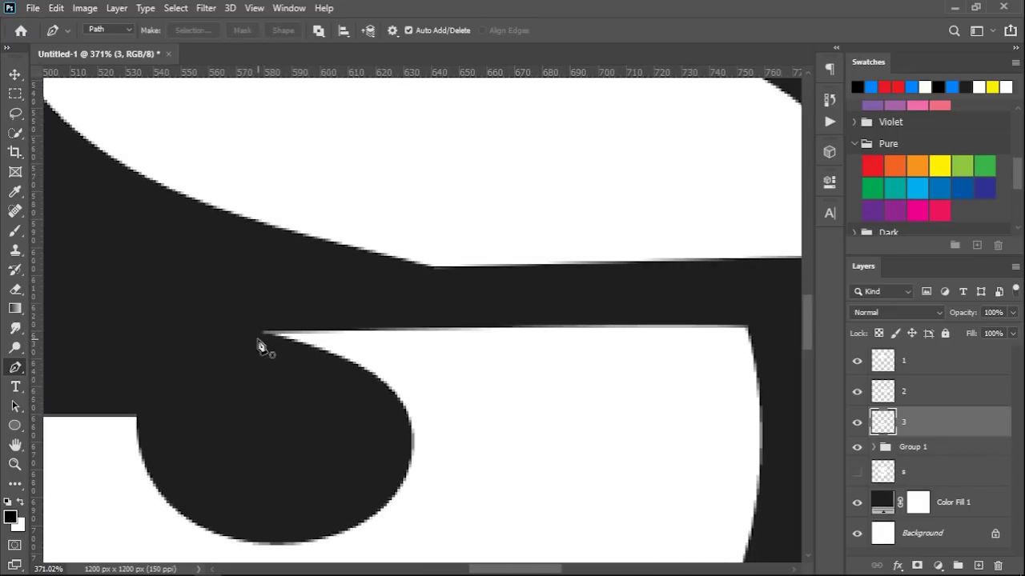
pyautogui.moveTo(345, 273); pyautogui.dragTo(395, 268)
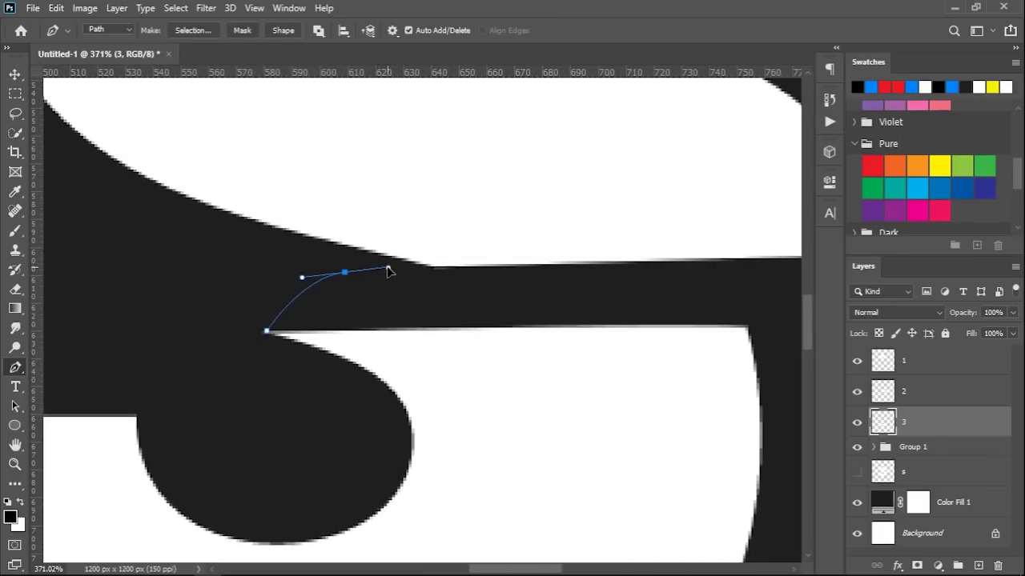
pyautogui.click(717, 269)
pyautogui.moveTo(748, 332); pyautogui.dragTo(728, 374)
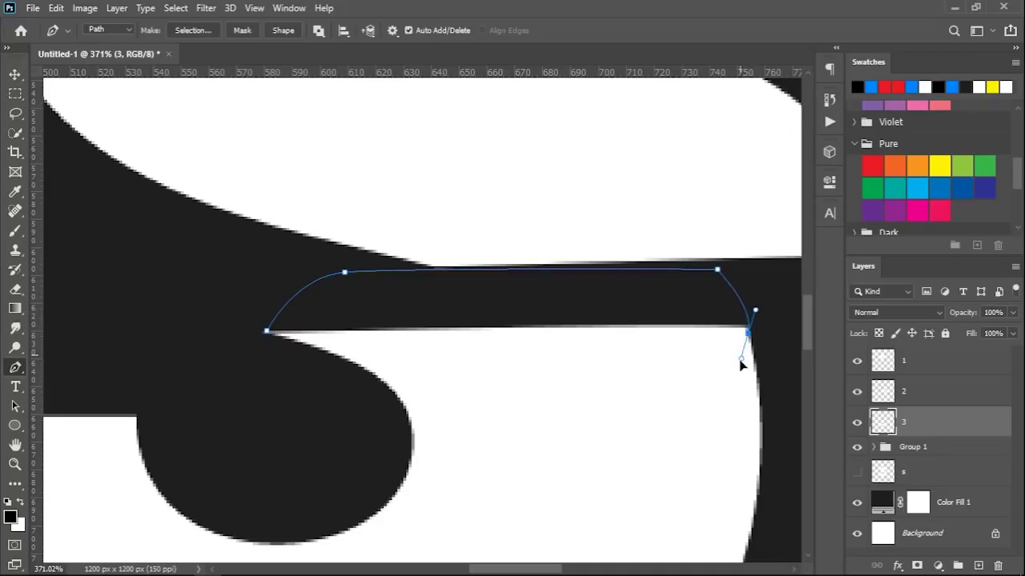
pyautogui.hotkey('ctrl', 'z')
pyautogui.hotkey('ctrl', 'z')
pyautogui.click(698, 275)
pyautogui.moveTo(747, 334); pyautogui.dragTo(736, 365)
pyautogui.click(486, 361)
pyautogui.click(267, 331)
# - Convert the outline to a selection and fill it with a red Solid Color layer below Layer 3
pyautogui.rightClick(432, 321)
pyautogui.click(469, 318)
pyautogui.click(593, 149)
pyautogui.click(938, 566)
pyautogui.click(937, 302)
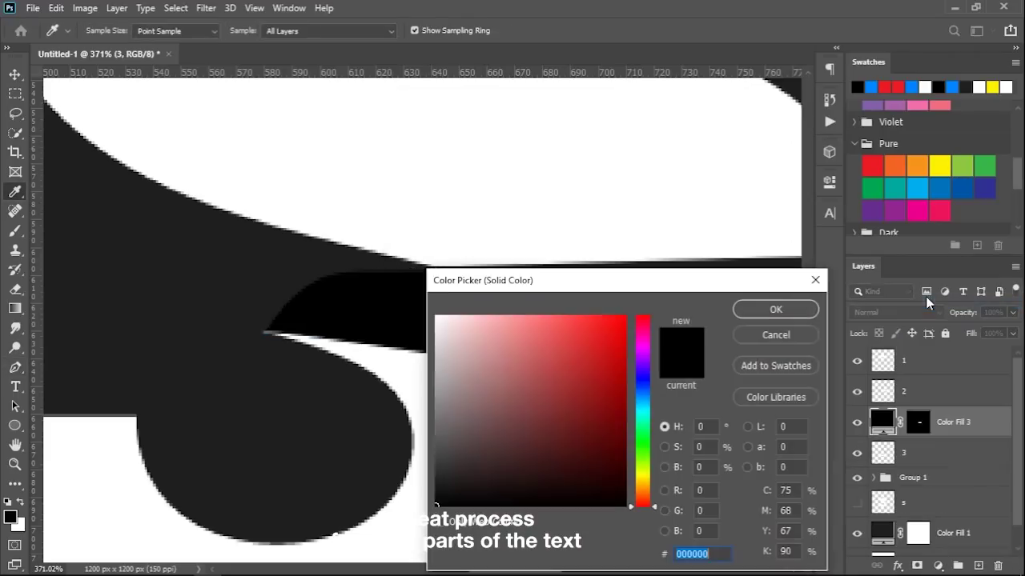
pyautogui.click(897, 86)
pyautogui.click(773, 307)
pyautogui.moveTo(957, 421); pyautogui.dragTo(973, 472)
# - Add a new shading layer clipped to the red fill
pyautogui.click(978, 566)
pyautogui.rightClick(978, 459)
pyautogui.click(883, 293)
pyautogui.scroll(-1, 681, 300)
pyautogui.scroll(-1, 681, 299)
pyautogui.press('b')
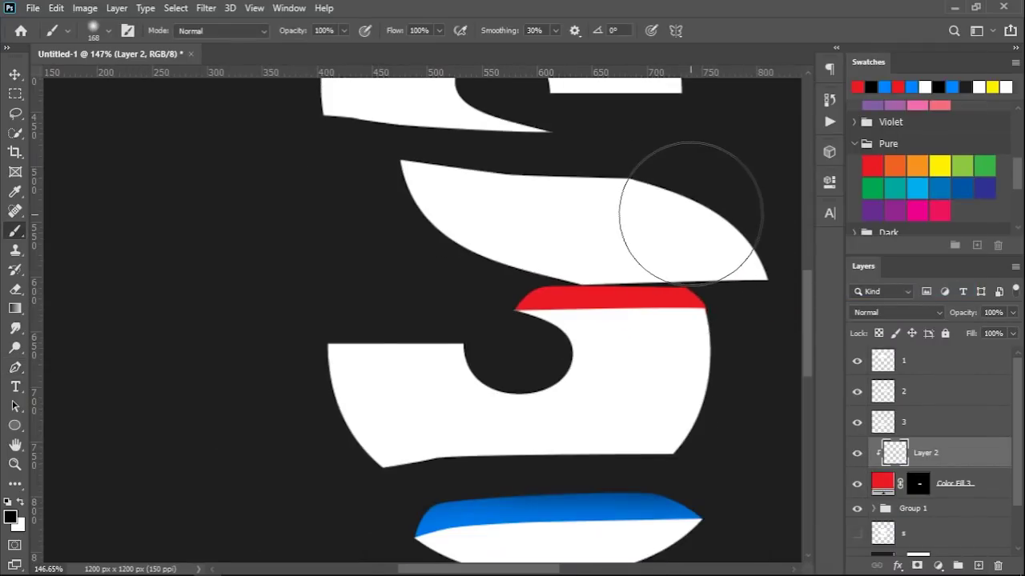
# - Group Layer 3 with the red fill layers into Group 2
pyautogui.press('v')
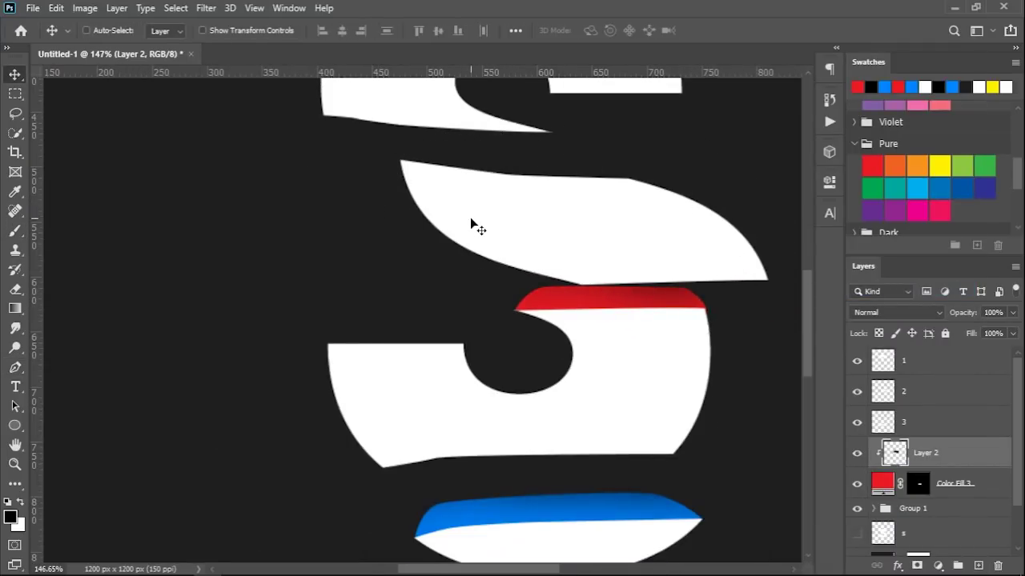
pyautogui.keyDown('shift'); pyautogui.click(951, 483); pyautogui.keyUp('shift')
pyautogui.keyDown('ctrl'); pyautogui.click(947, 422); pyautogui.keyUp('ctrl')
pyautogui.hotkey('ctrl', 'g')
pyautogui.click(921, 393)
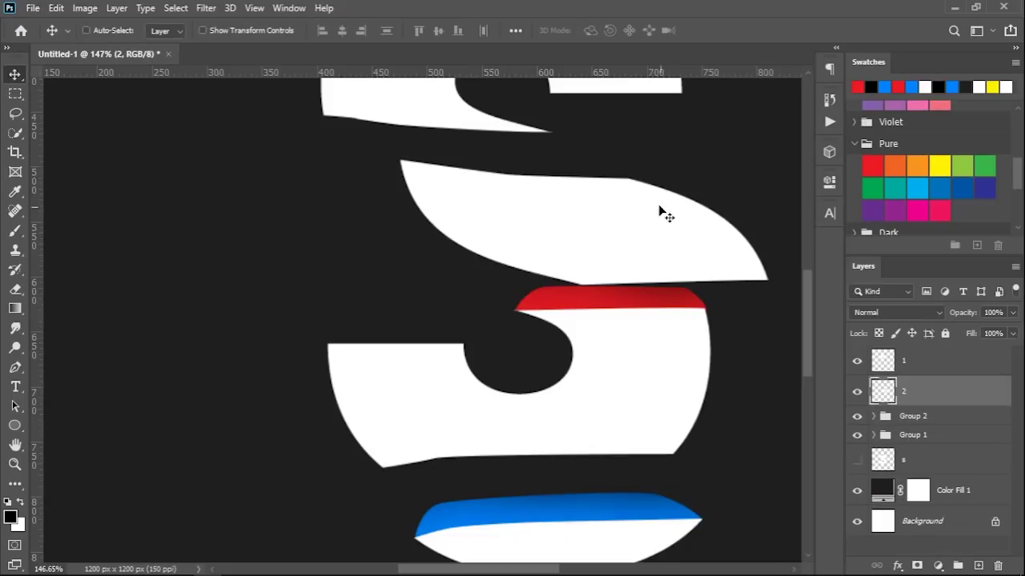
# - Trace a Pen outline of the facet along the top edge of the middle S piece
pyautogui.moveTo(614, 150); pyautogui.dragTo(640, 258)
pyautogui.scroll(1, 498, 217)
pyautogui.scroll(1, 507, 265)
pyautogui.scroll(1, 464, 332)
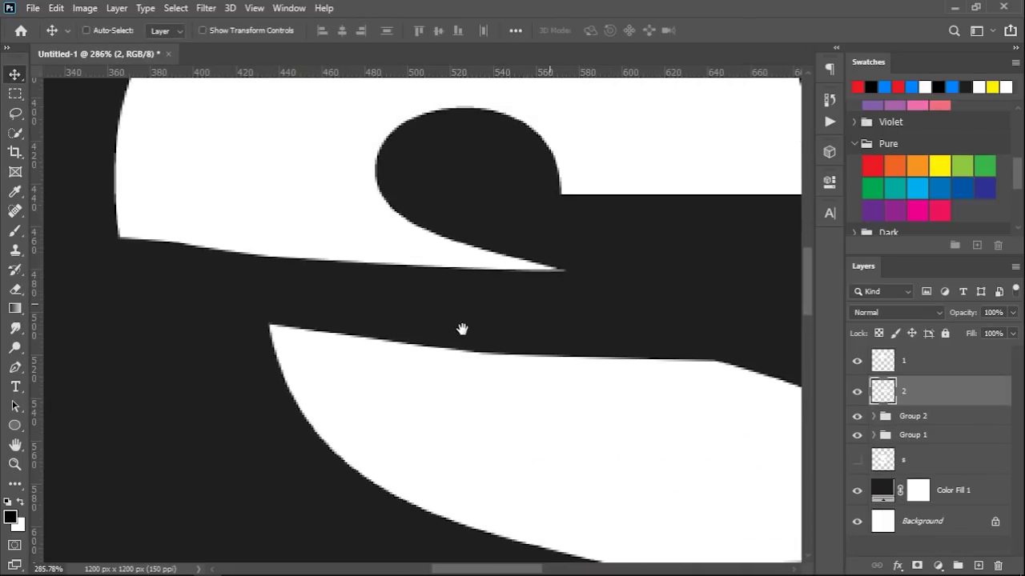
pyautogui.press('p')
pyautogui.scroll(-2, 305, 324)
pyautogui.click(437, 331)
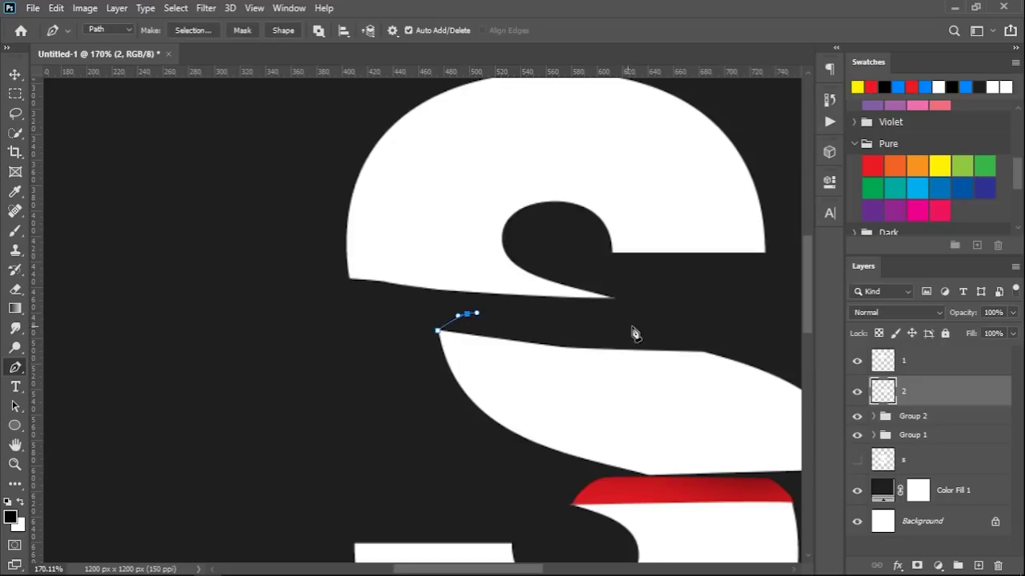
pyautogui.moveTo(671, 327); pyautogui.dragTo(677, 329)
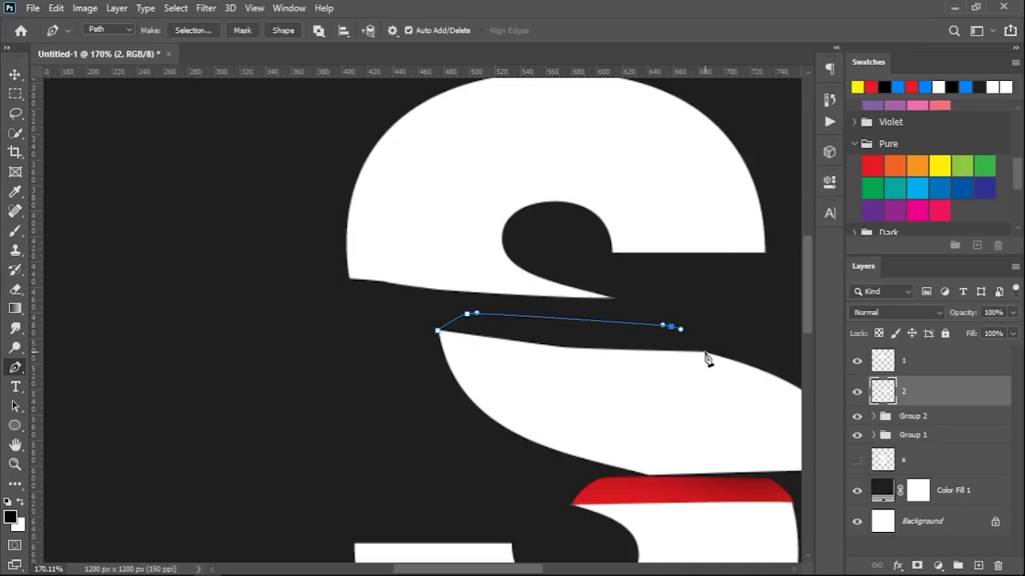
pyautogui.click(560, 380)
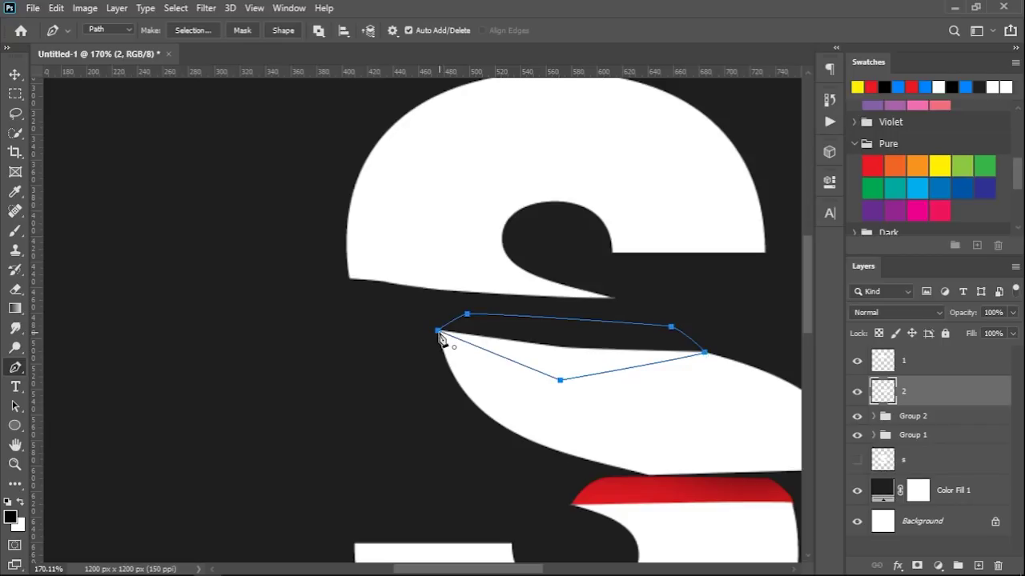
# - Convert the outline to a selection and fill it with a yellow Solid Color layer below layer 2
pyautogui.rightClick(533, 355)
pyautogui.click(592, 80)
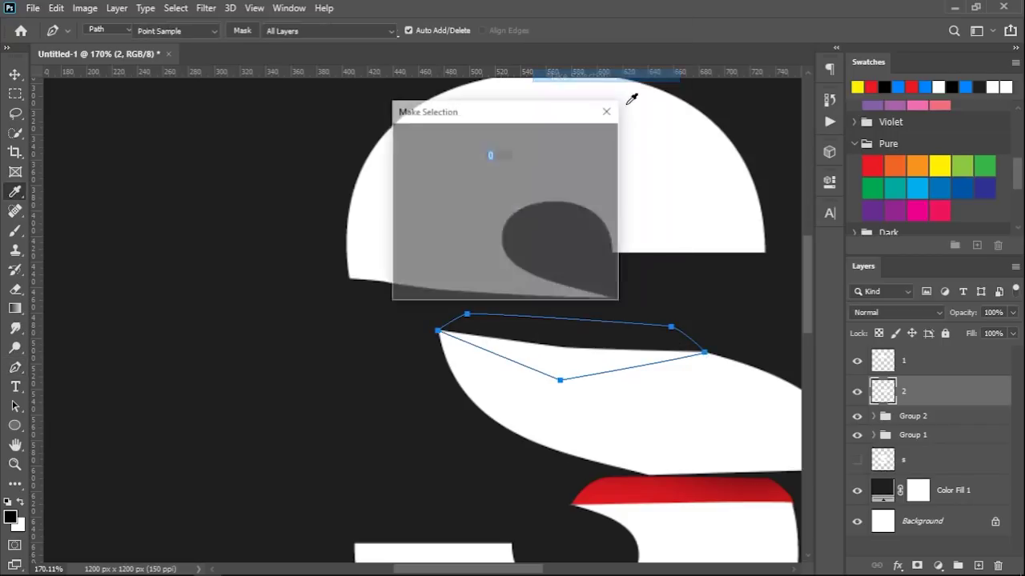
pyautogui.click(604, 142)
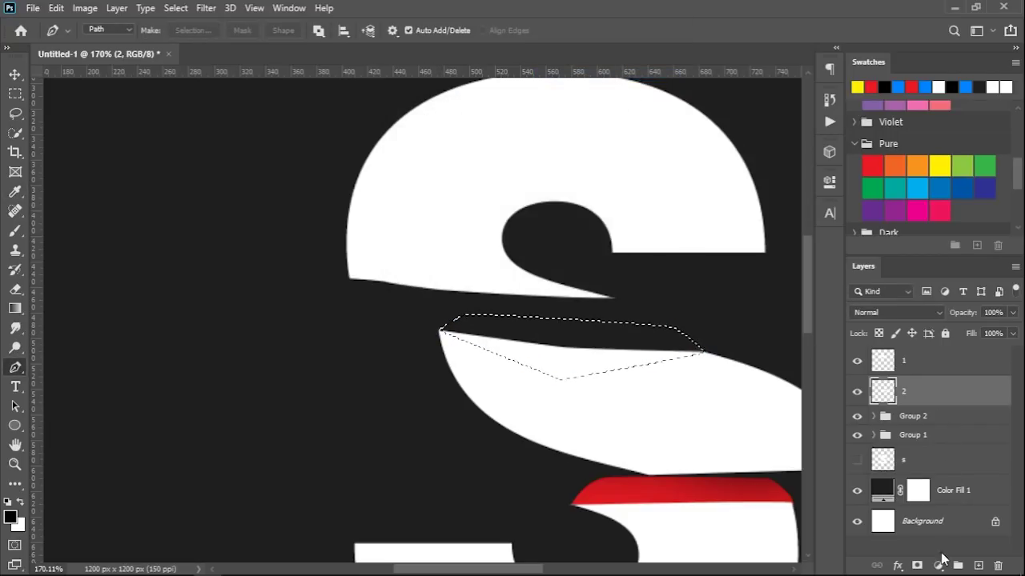
pyautogui.click(938, 566)
pyautogui.click(935, 297)
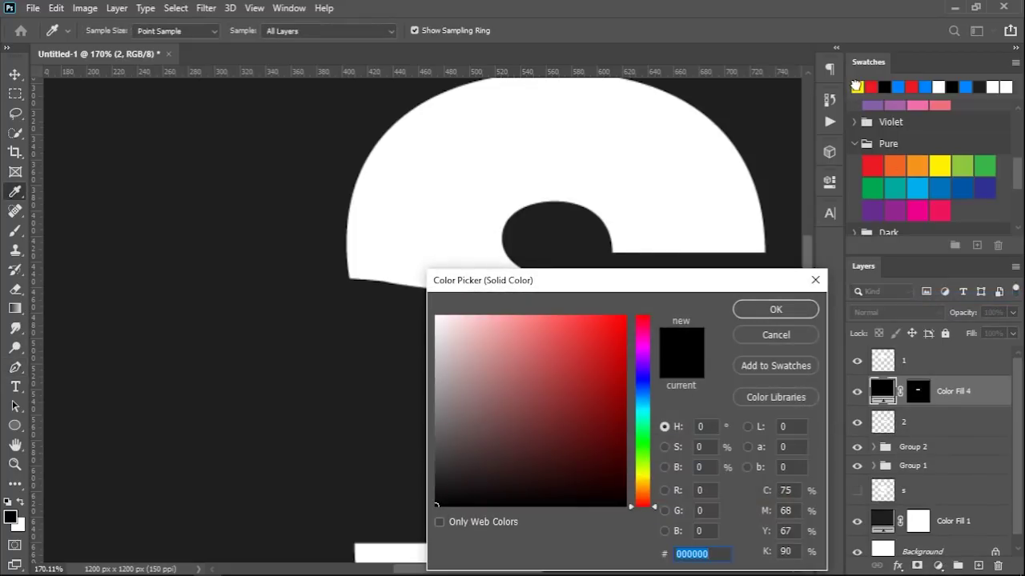
pyautogui.click(940, 166)
pyautogui.click(776, 309)
pyautogui.moveTo(963, 391); pyautogui.dragTo(963, 433)
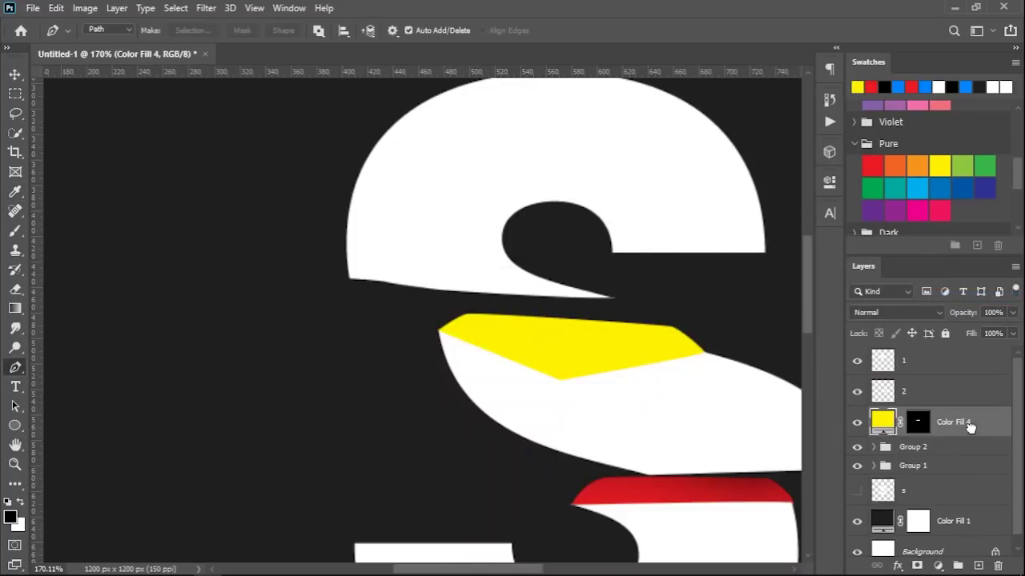
# - Add a new empty Layer 3 above the yellow Color Fill 4 and bring up its layer options
pyautogui.scroll(-5, 654, 357)
pyautogui.scroll(5, 675, 297)
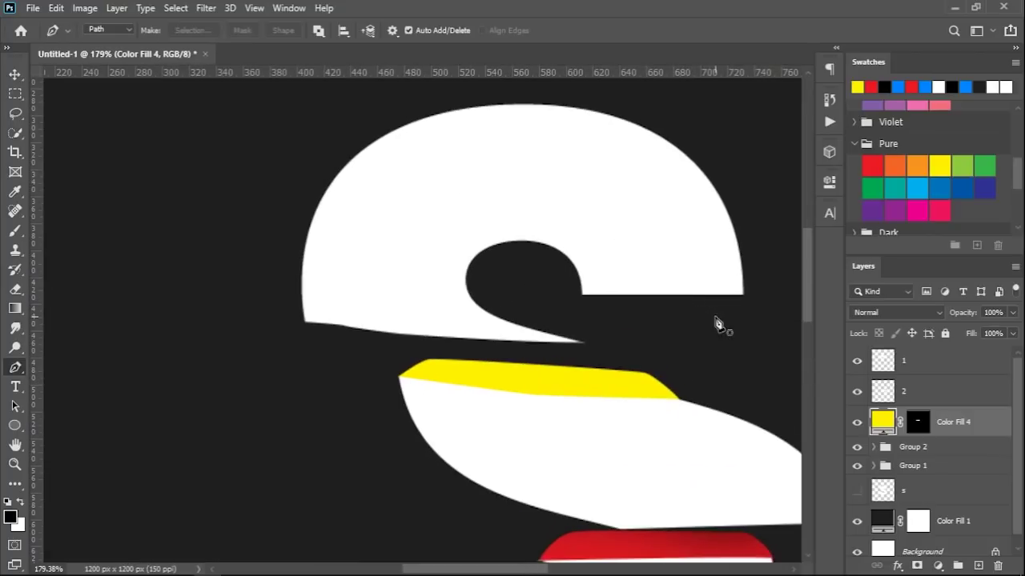
pyautogui.scroll(-5, 559, 420)
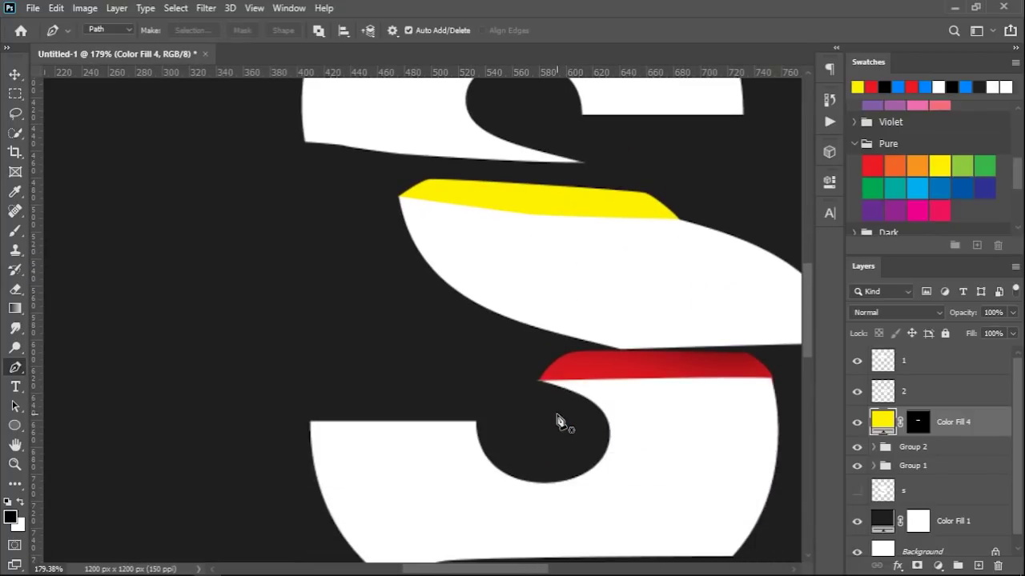
pyautogui.click(978, 566)
pyautogui.rightClick(960, 421)
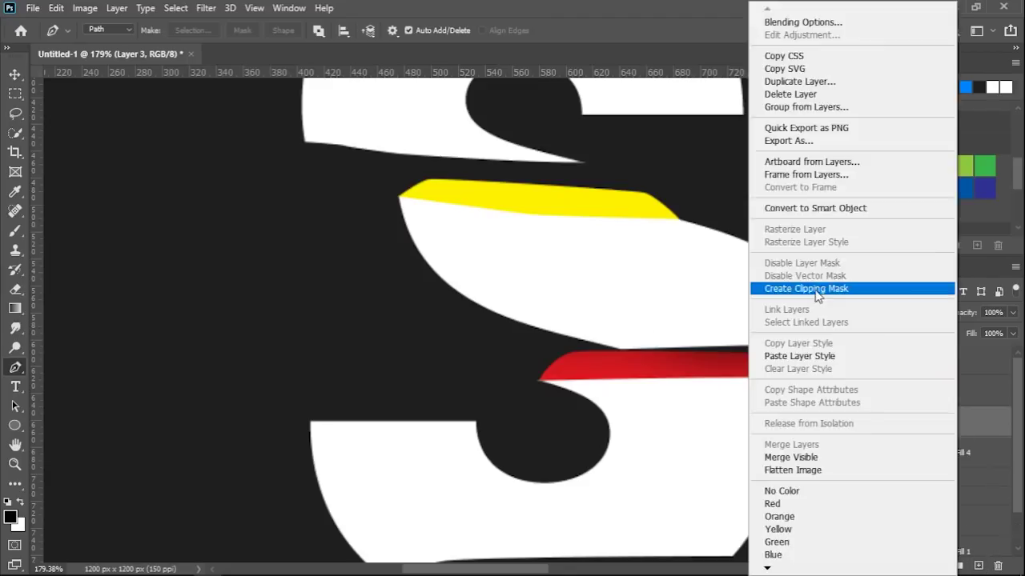
# - Clip Layer 3 to the yellow fill and group it with layer 2 and Color Fill 4 into Group 3
pyautogui.click(801, 288)
pyautogui.scroll(3, 584, 279)
pyautogui.hscroll(2, 584, 280)
pyautogui.press('b')
pyautogui.press('v')
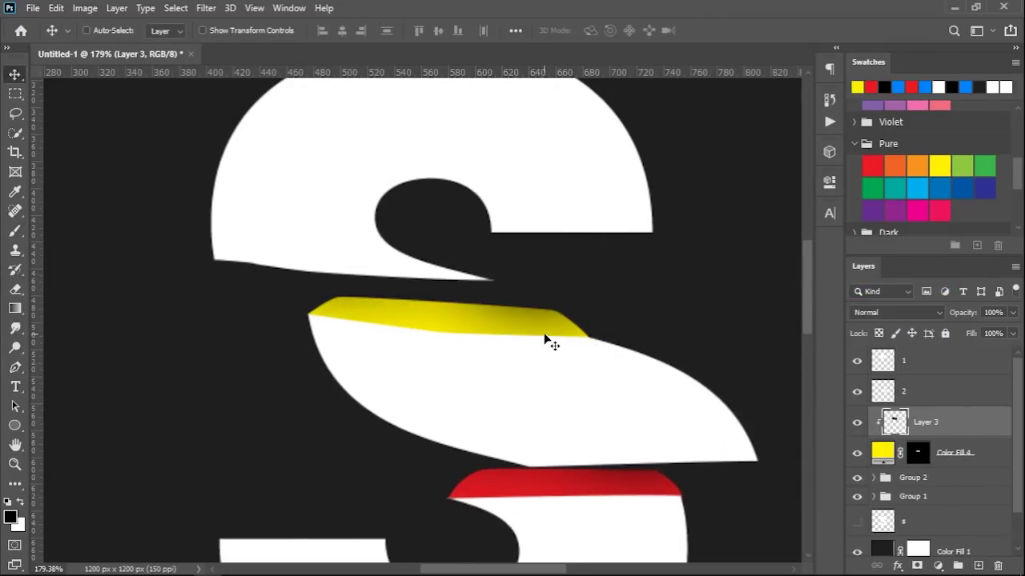
pyautogui.keyDown('shift'); pyautogui.click(954, 391); pyautogui.keyUp('shift')
pyautogui.keyDown('shift'); pyautogui.click(953, 452); pyautogui.keyUp('shift')
pyautogui.hotkey('ctrl', 'g')
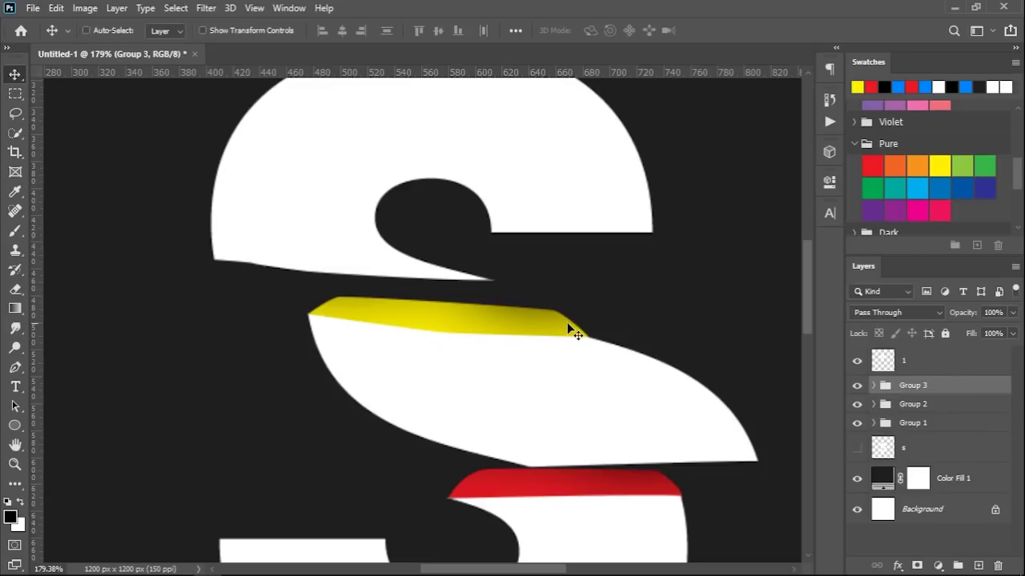
# - Rotate the top S piece about 13° and shift it right
pyautogui.scroll(-3, 567, 321)
pyautogui.moveTo(538, 236); pyautogui.dragTo(636, 244)
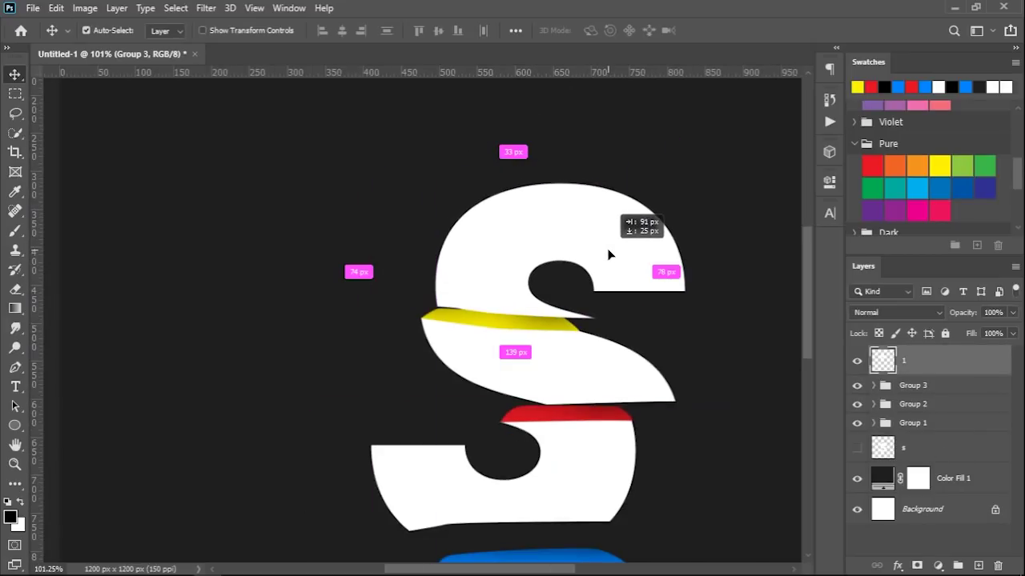
pyautogui.hotkey('ctrl', 't')
pyautogui.moveTo(702, 201); pyautogui.dragTo(752, 224)
pyautogui.moveTo(614, 243); pyautogui.dragTo(633, 253)
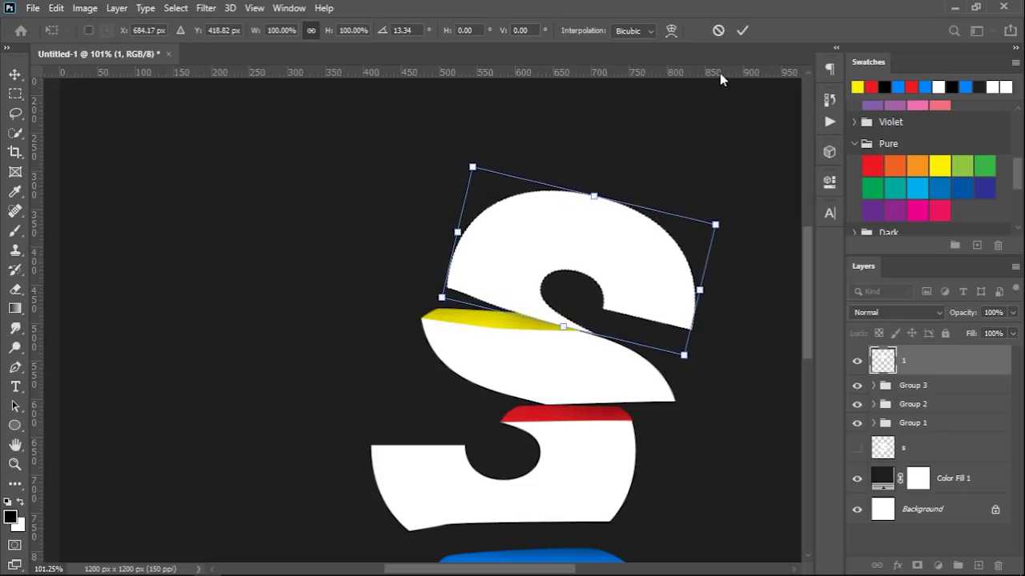
pyautogui.click(742, 30)
pyautogui.moveTo(575, 271); pyautogui.dragTo(560, 268)
pyautogui.click(874, 385)
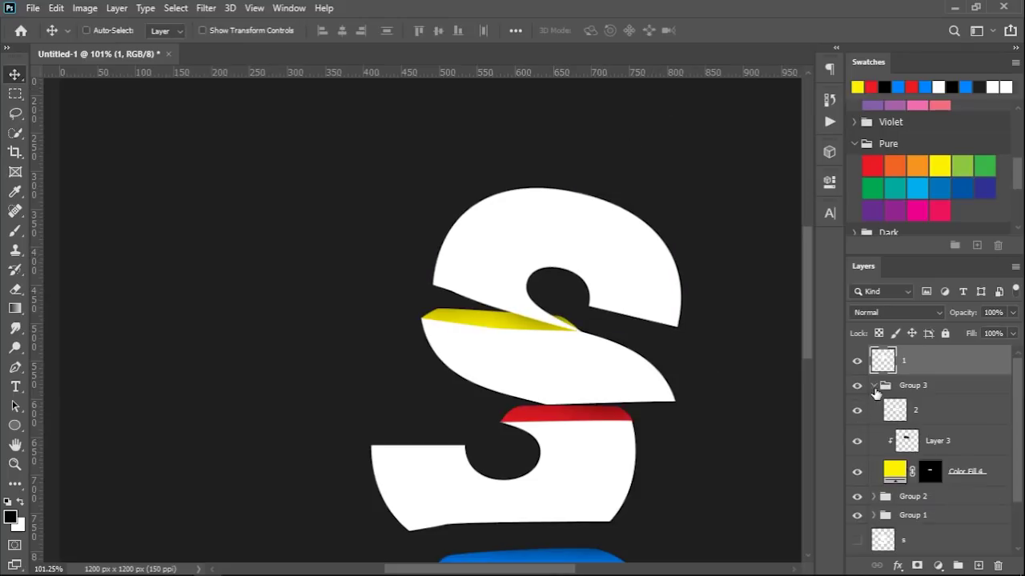
pyautogui.click(930, 473)
# - Paint black on Color Fill 4's mask to erase the yellow sliver at the S tip
pyautogui.press('b')
pyautogui.scroll(3, 592, 300)
pyautogui.scroll(2, 564, 321)
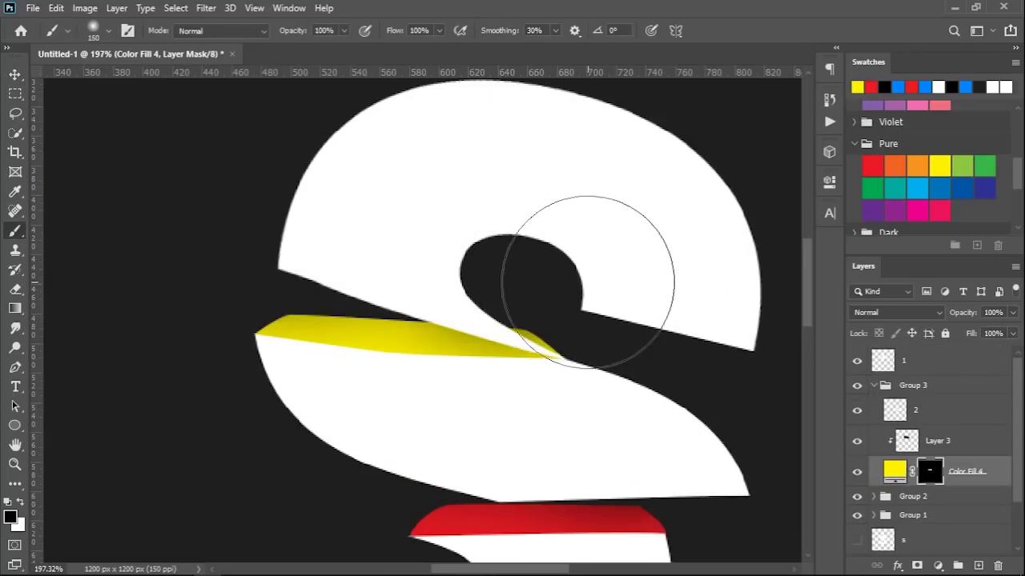
pyautogui.press('[')
pyautogui.moveTo(570, 310); pyautogui.dragTo(571, 324)
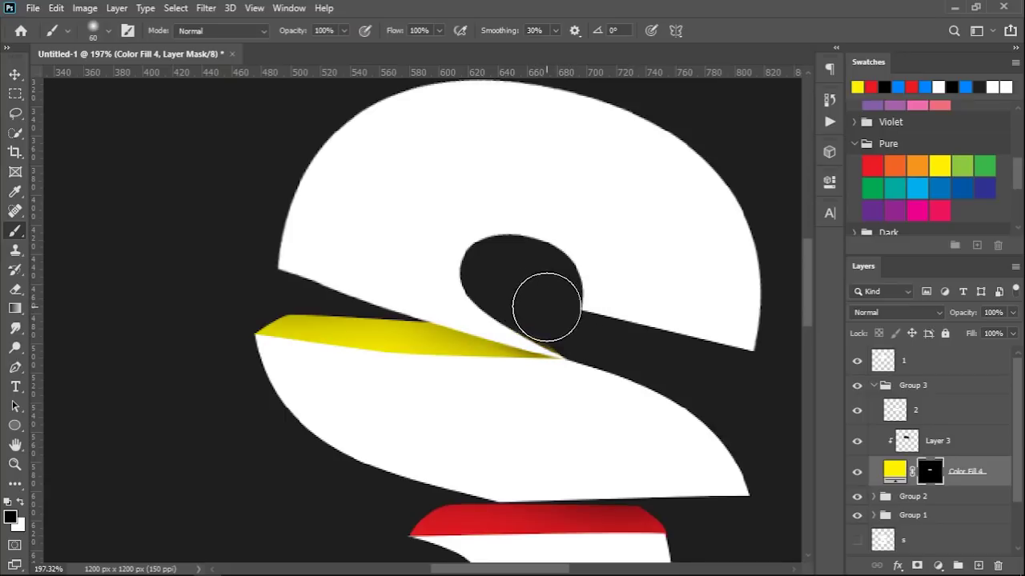
pyautogui.scroll(-5, 618, 344)
# - Move the middle S piece right and down and rotate it about -2.5°
pyautogui.press('v')
pyautogui.scroll(2, 606, 446)
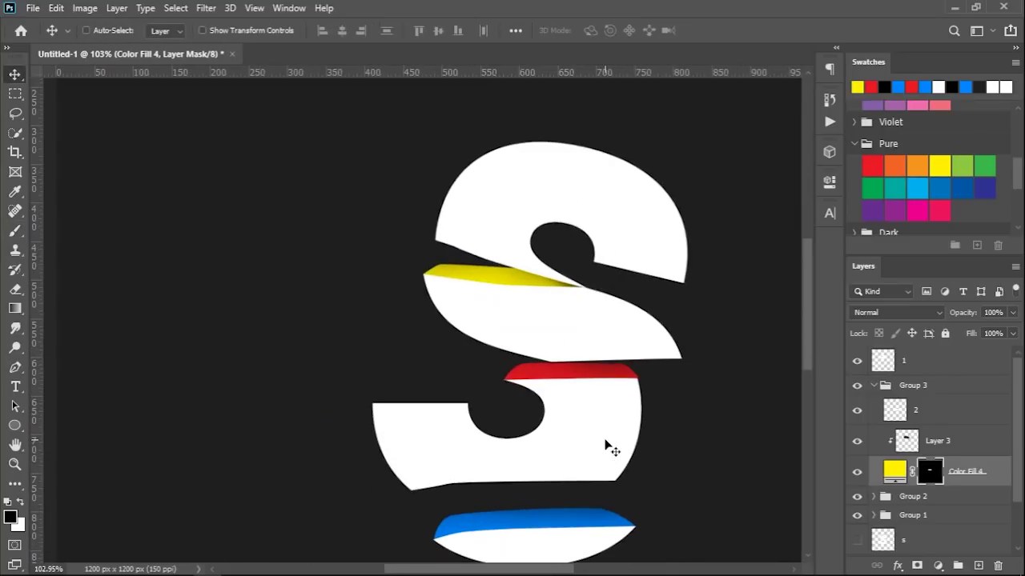
pyautogui.click(937, 500)
pyautogui.hotkey('ctrl', 't')
pyautogui.moveTo(622, 419); pyautogui.dragTo(683, 411)
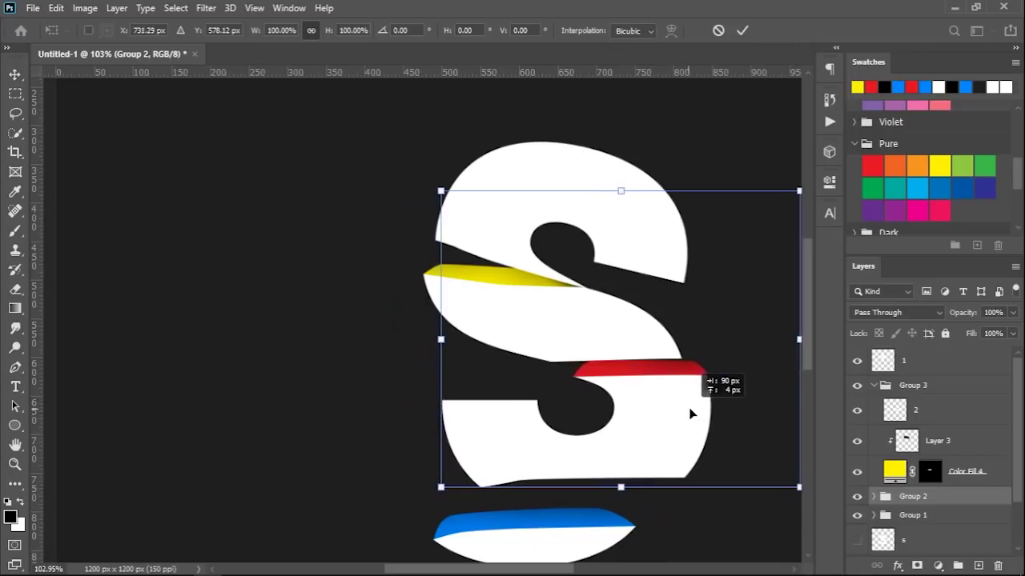
pyautogui.moveTo(739, 219); pyautogui.dragTo(716, 332)
pyautogui.moveTo(723, 381); pyautogui.dragTo(729, 386)
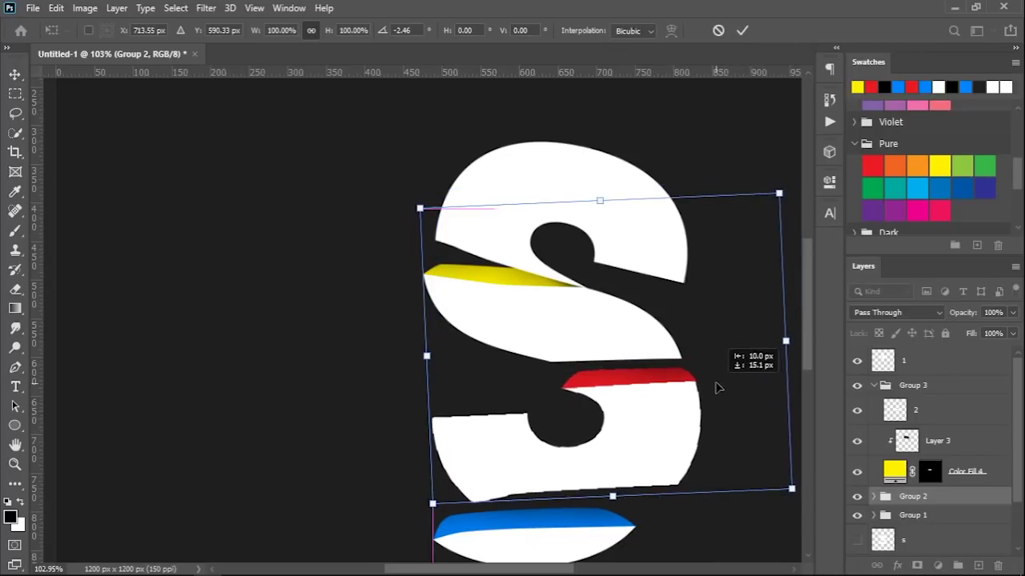
pyautogui.click(743, 31)
# - Move Group 1, the bottom S piece, right and up and rotate it about 5°
pyautogui.click(606, 524)
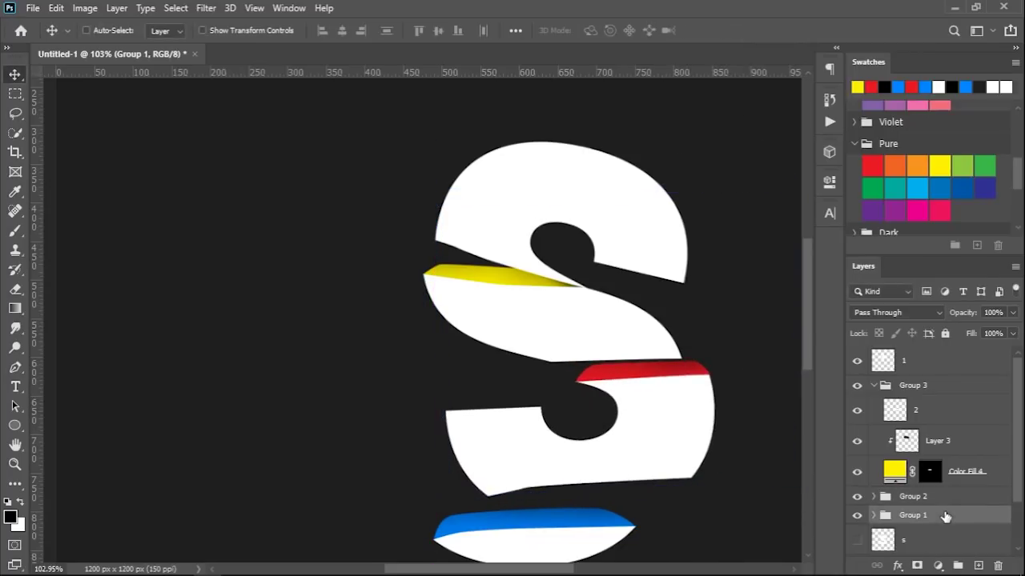
pyautogui.hotkey('ctrl', 't')
pyautogui.moveTo(600, 543); pyautogui.dragTo(655, 520)
pyautogui.moveTo(750, 283); pyautogui.dragTo(747, 350)
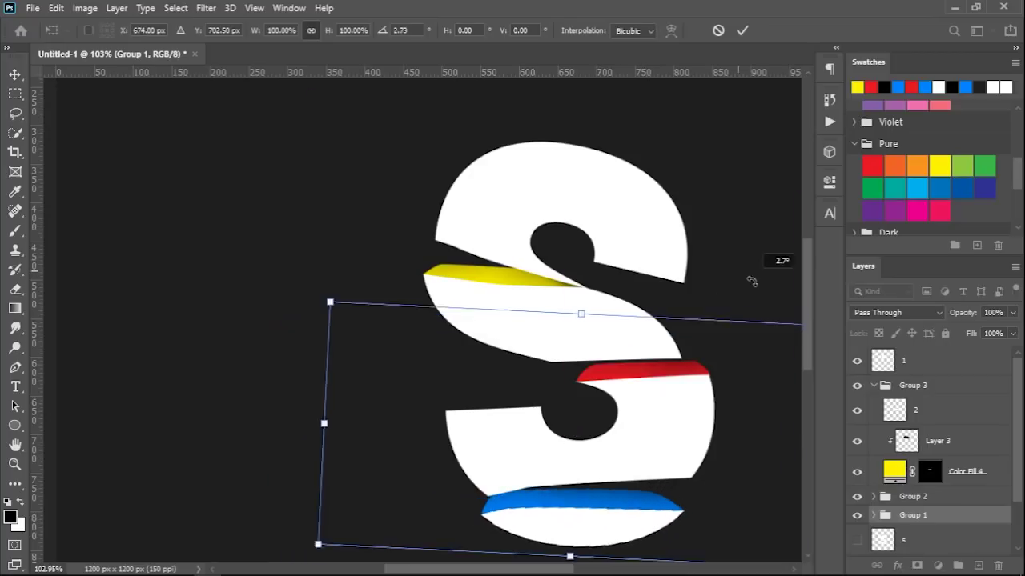
pyautogui.moveTo(609, 535); pyautogui.dragTo(622, 526)
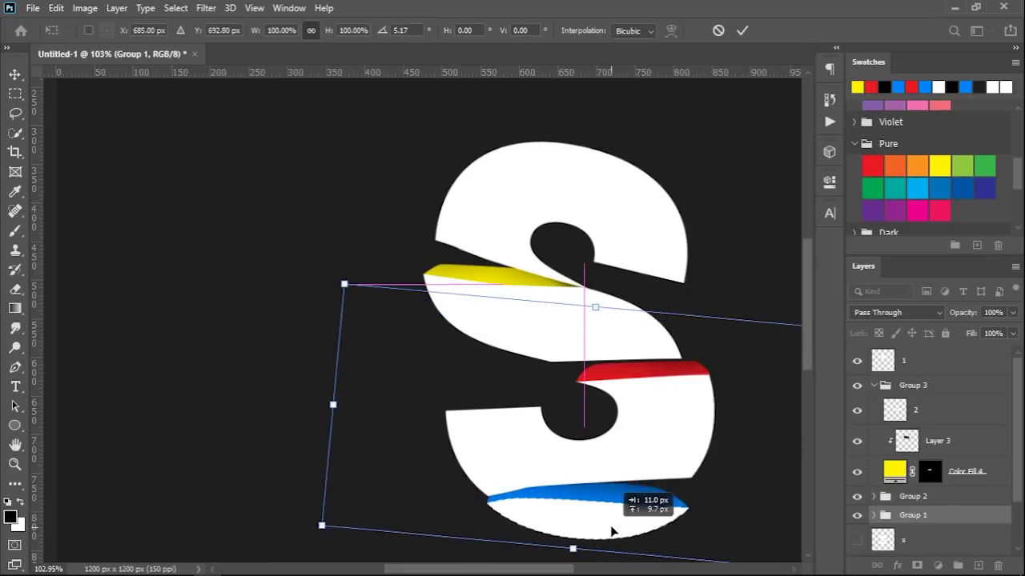
pyautogui.click(742, 30)
pyautogui.hotkey('ctrl', '-')
pyautogui.hotkey('ctrl', '-')
pyautogui.hotkey('ctrl', '-')
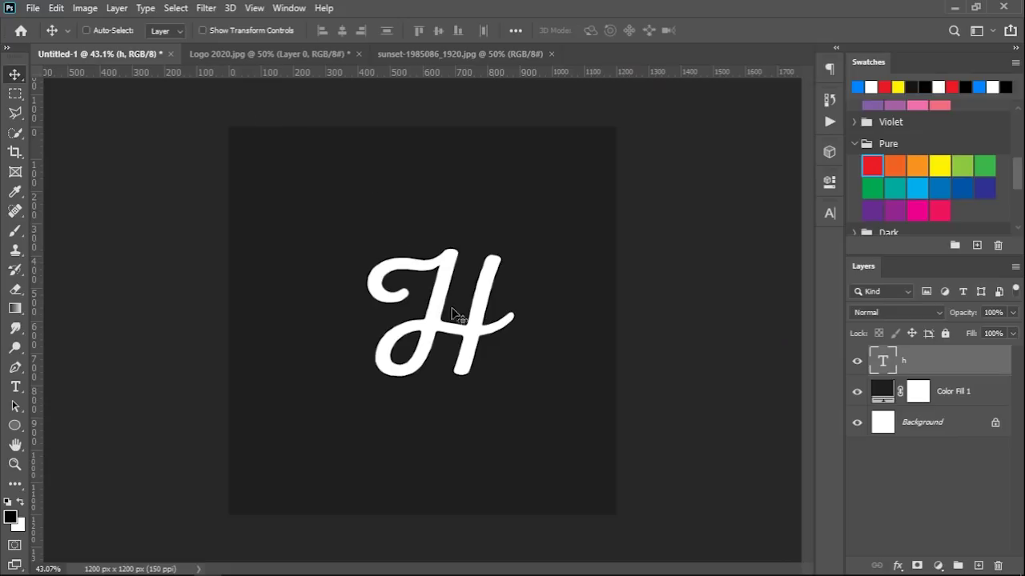
# - Unlock the sunset photo, clip Layer 1 to the H text, and reposition it inside the letter
pyautogui.click(444, 54)
pyautogui.moveTo(462, 137)
pyautogui.mouseDown()
pyautogui.moveTo(501, 282)
pyautogui.moveTo(128, 56)
pyautogui.moveTo(440, 344)
pyautogui.mouseUp()
pyautogui.click(497, 262)
pyautogui.rightClick(952, 364)
pyautogui.click(857, 291)
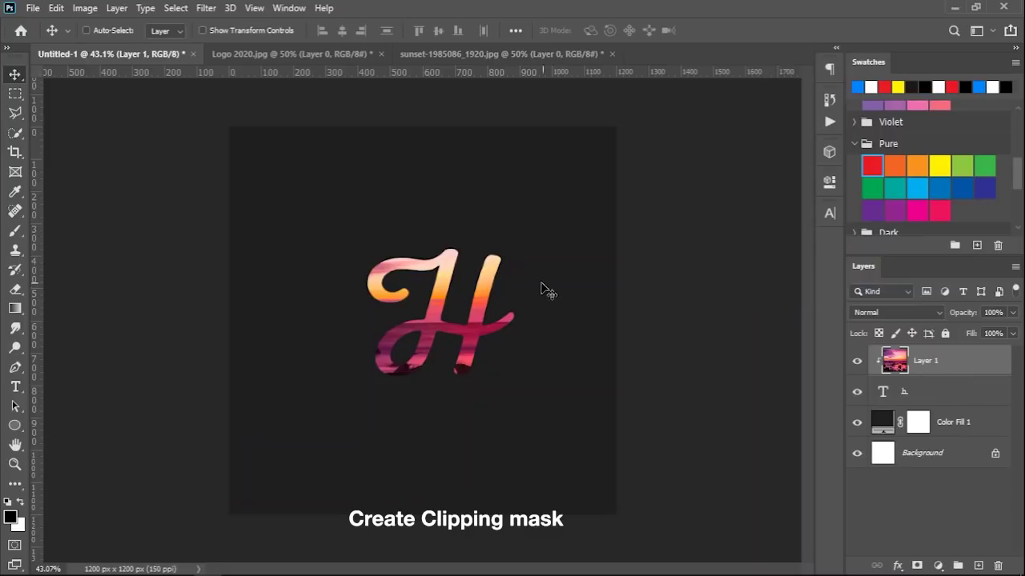
pyautogui.moveTo(481, 290); pyautogui.dragTo(475, 318)
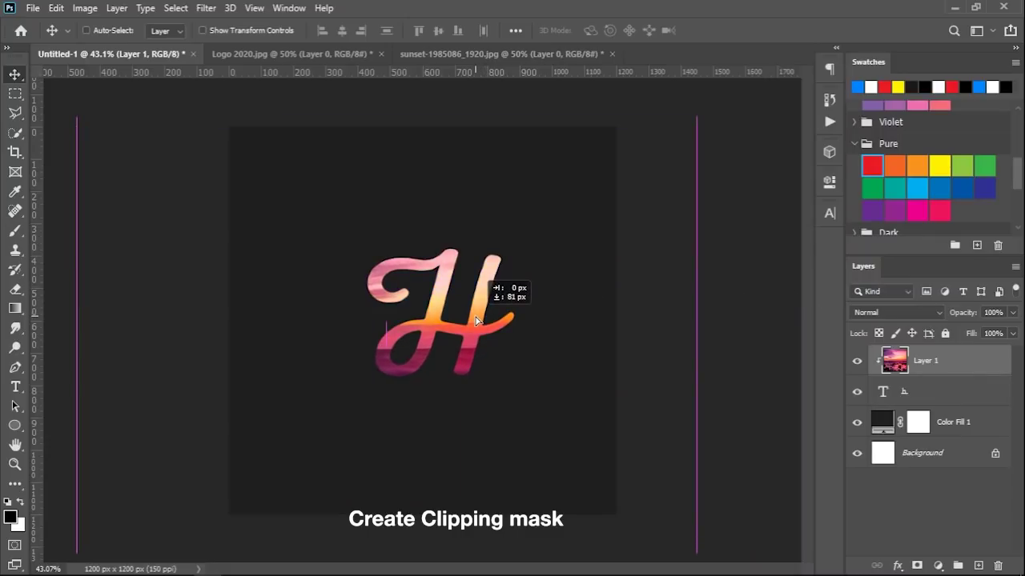
pyautogui.click(967, 393)
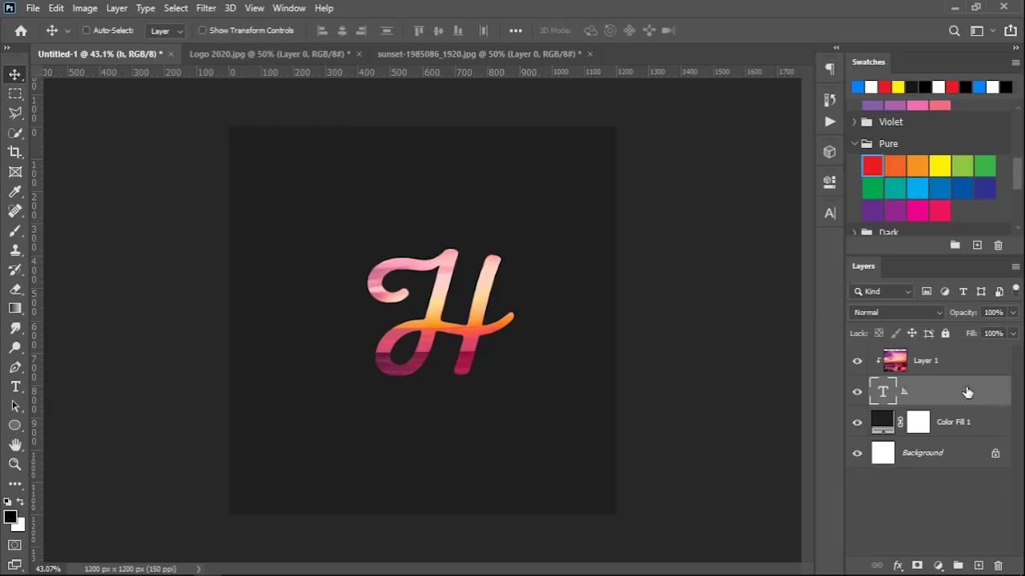
# - Rasterize the H type layer and merge it with the sunset Layer 1 using Merge Layers
pyautogui.rightClick(967, 393)
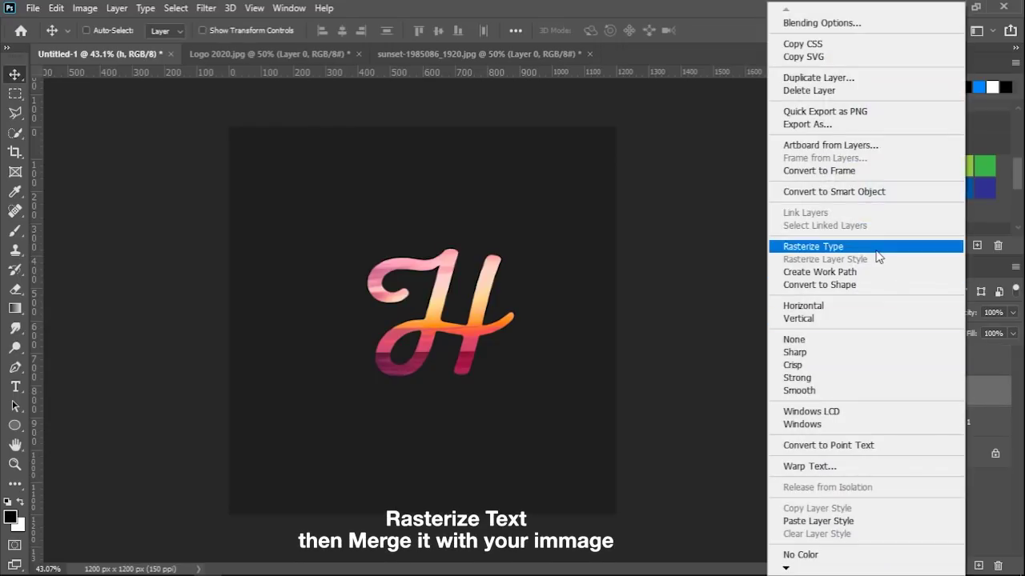
pyautogui.click(877, 247)
pyautogui.keyDown('ctrl'); pyautogui.click(958, 364); pyautogui.keyUp('ctrl')
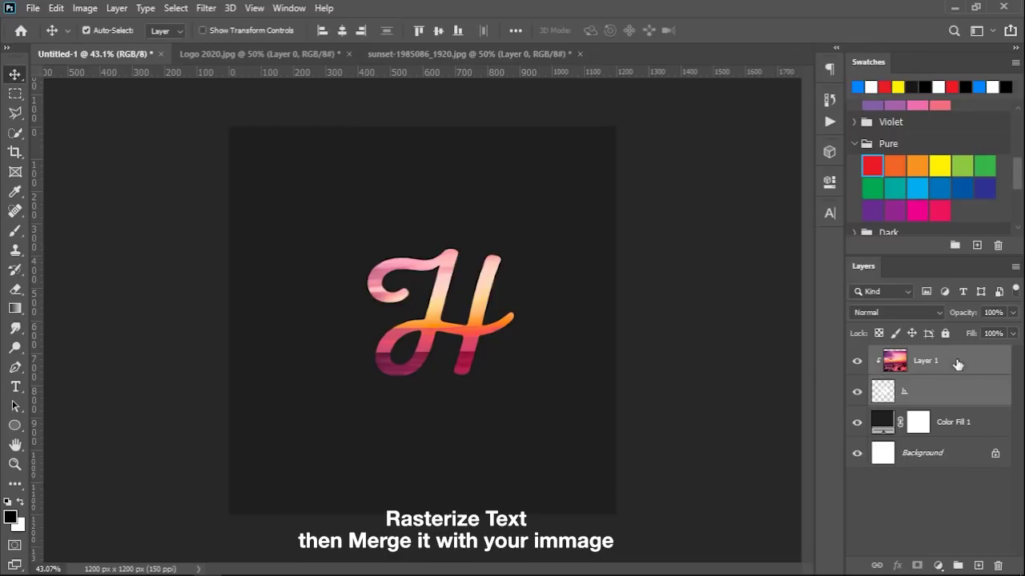
pyautogui.rightClick(958, 364)
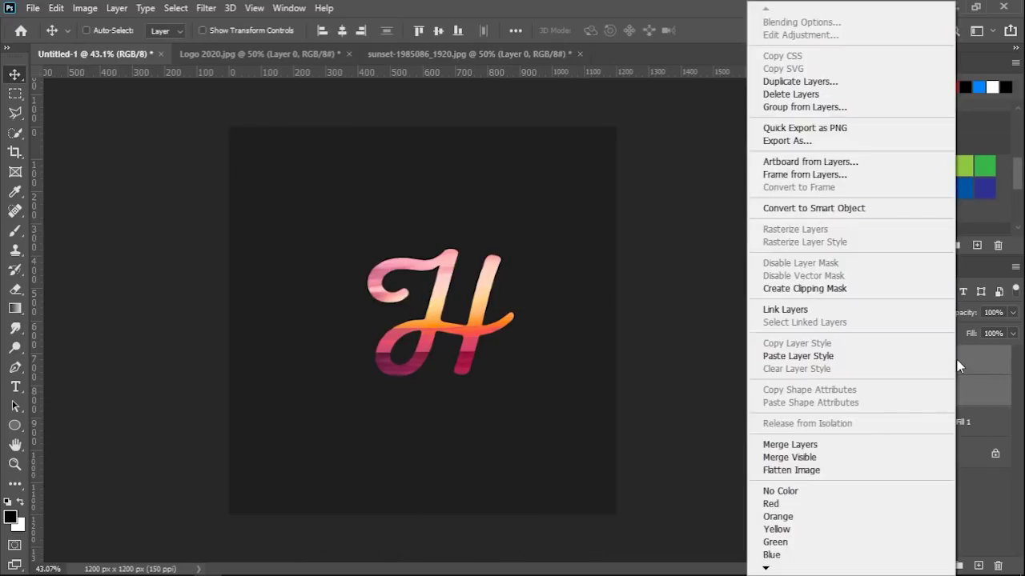
pyautogui.click(831, 446)
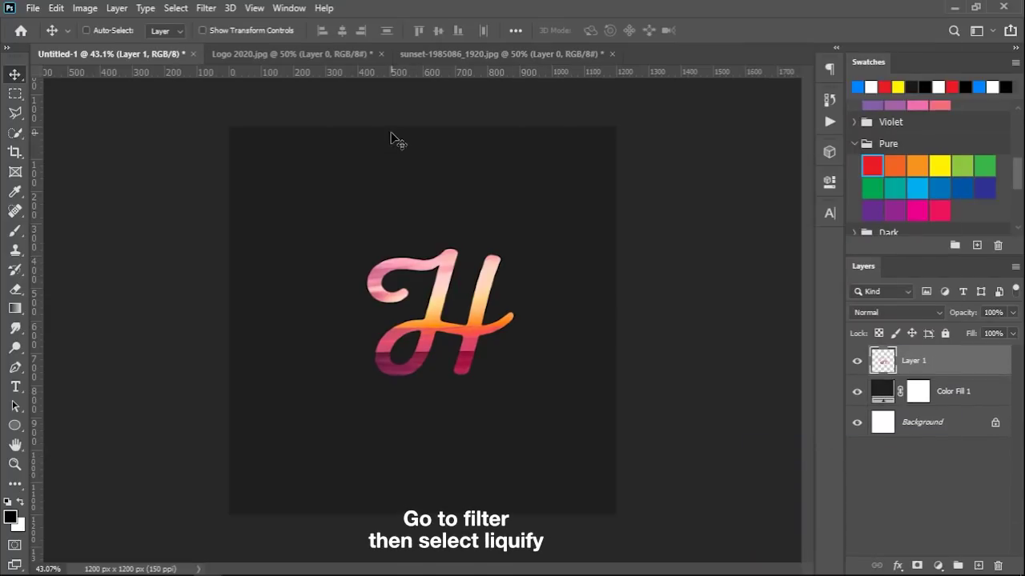
pyautogui.click(205, 8)
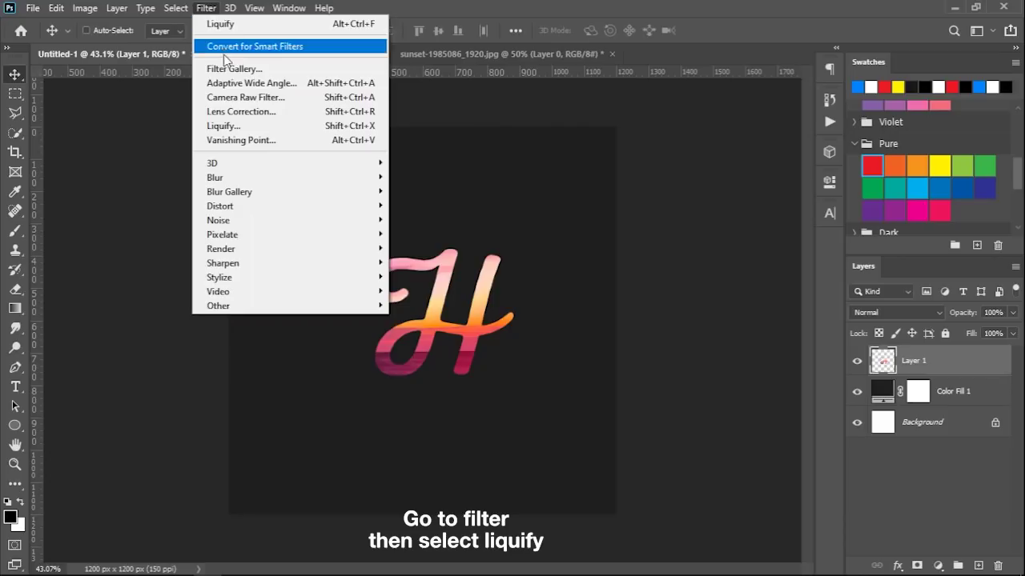
# - In Liquify, warp a streak into the H stem top and smear the crossbar into the lower loop
pyautogui.click(245, 127)
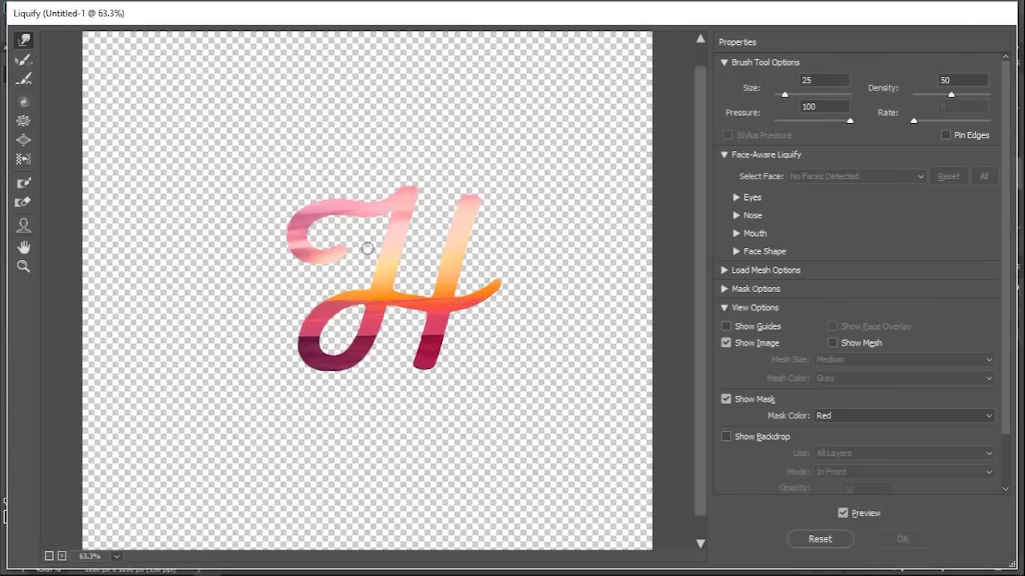
pyautogui.scroll(2, 367, 249)
pyautogui.scroll(1, 400, 201)
pyautogui.scroll(1, 434, 146)
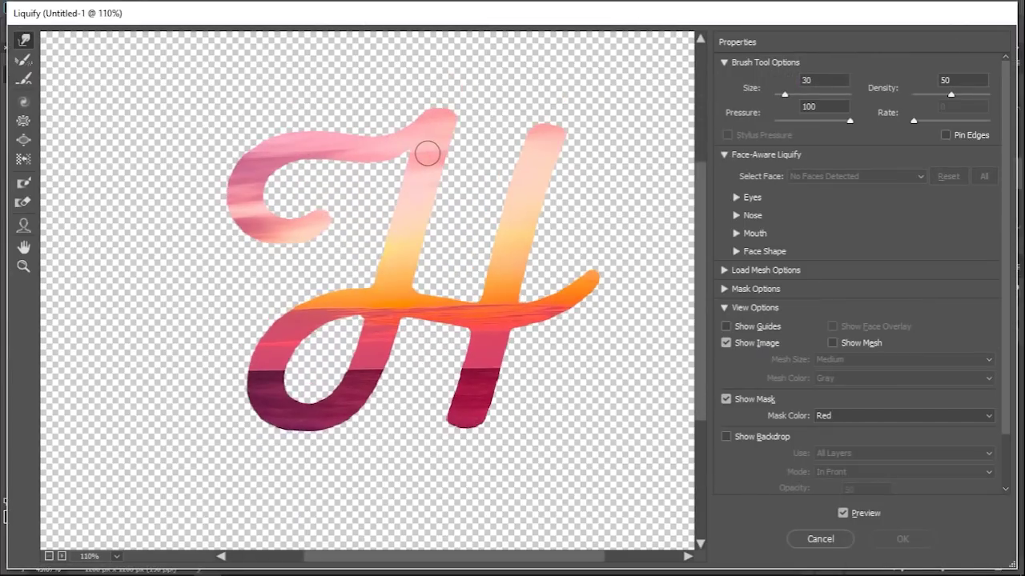
pyautogui.scroll(1, 426, 153)
pyautogui.moveTo(465, 64); pyautogui.dragTo(450, 107)
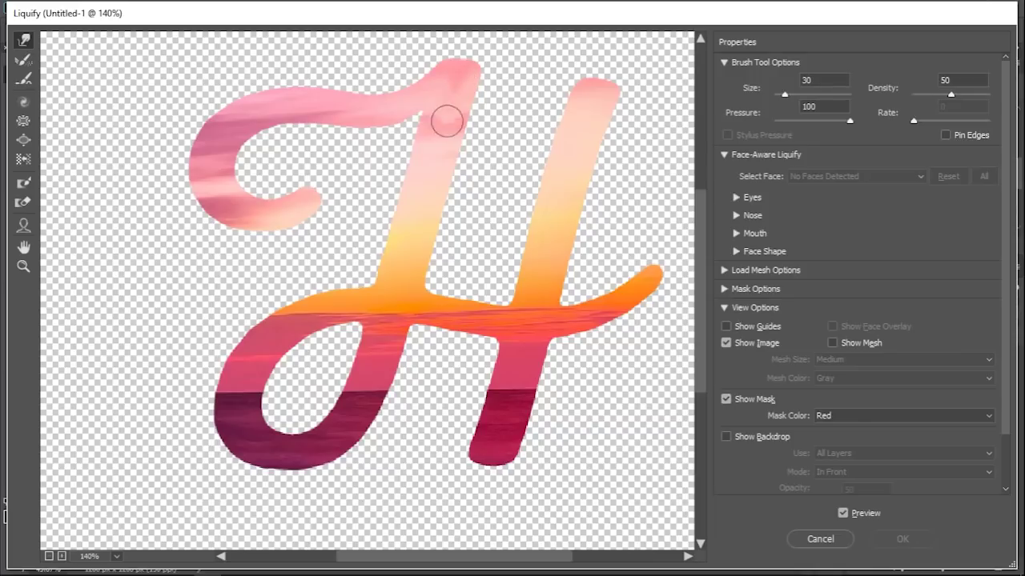
pyautogui.moveTo(394, 297); pyautogui.dragTo(366, 379)
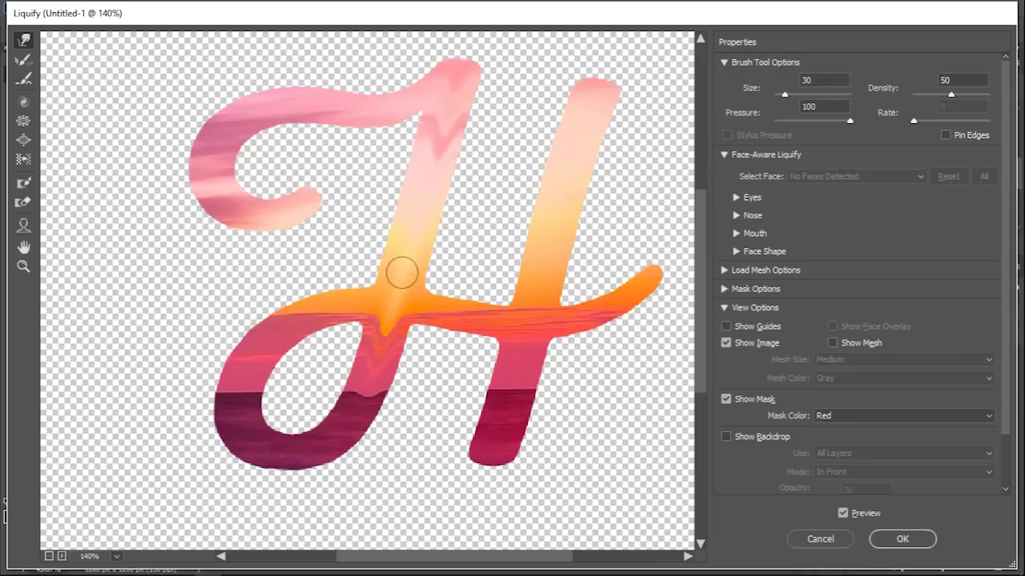
pyautogui.press(']')
pyautogui.moveTo(404, 256)
pyautogui.mouseDown()
pyautogui.moveTo(323, 439)
pyautogui.moveTo(327, 306)
pyautogui.moveTo(262, 350)
pyautogui.moveTo(534, 338)
pyautogui.moveTo(437, 338)
pyautogui.moveTo(588, 265)
pyautogui.mouseUp()
# - Smear crossbar colour into the right stem and top-left curl, notch the stem, and apply Liquify
pyautogui.press('[')
pyautogui.press('[')
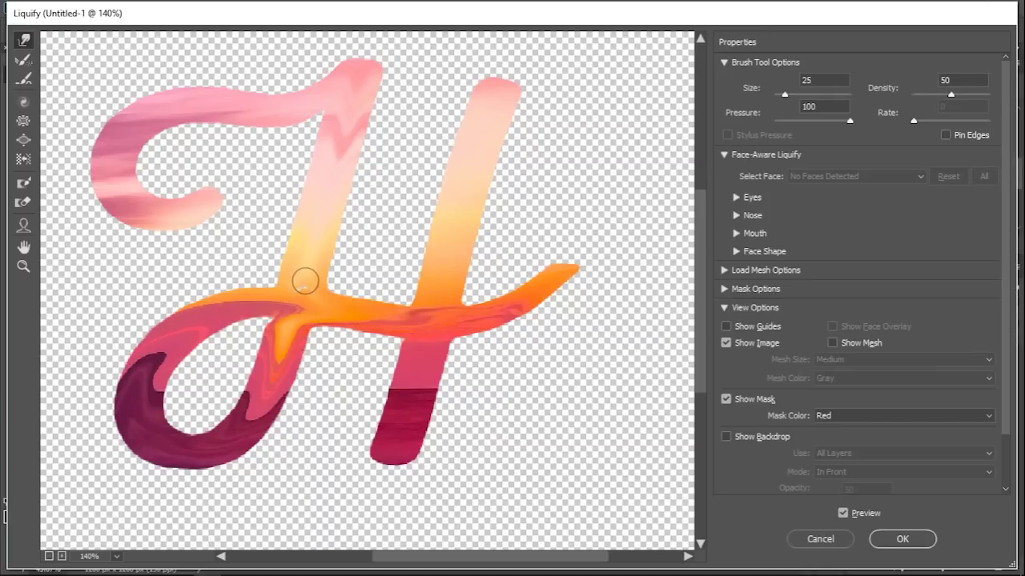
pyautogui.moveTo(361, 313); pyautogui.dragTo(444, 319)
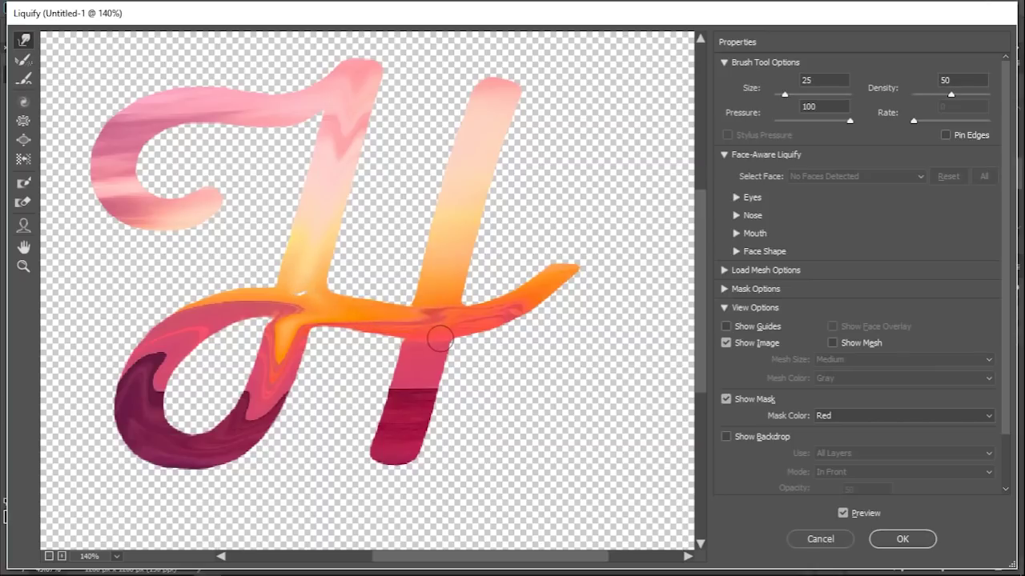
pyautogui.press(']')
pyautogui.press(']')
pyautogui.press(']')
pyautogui.moveTo(441, 275); pyautogui.dragTo(384, 490)
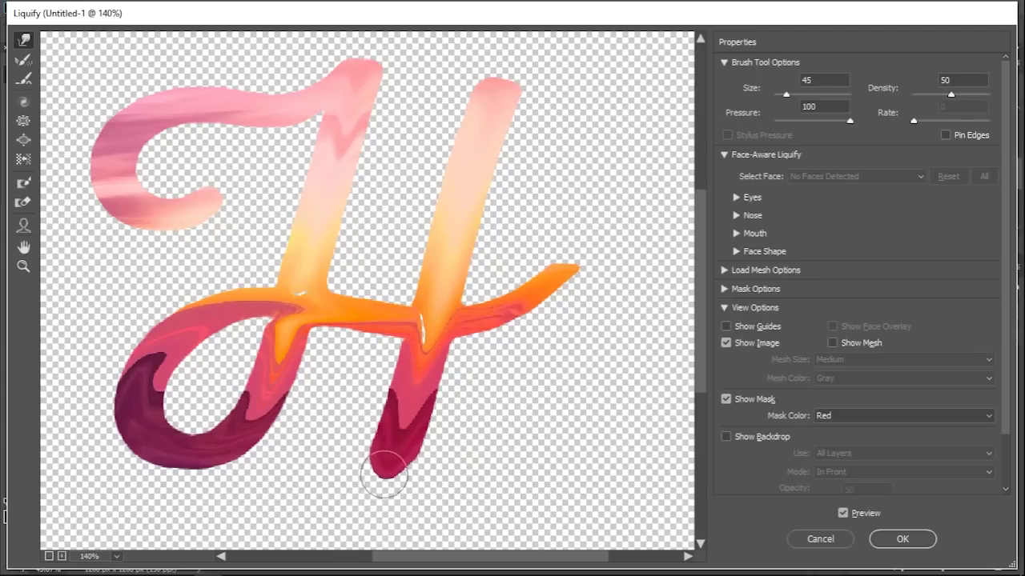
pyautogui.moveTo(336, 187); pyautogui.dragTo(412, 291)
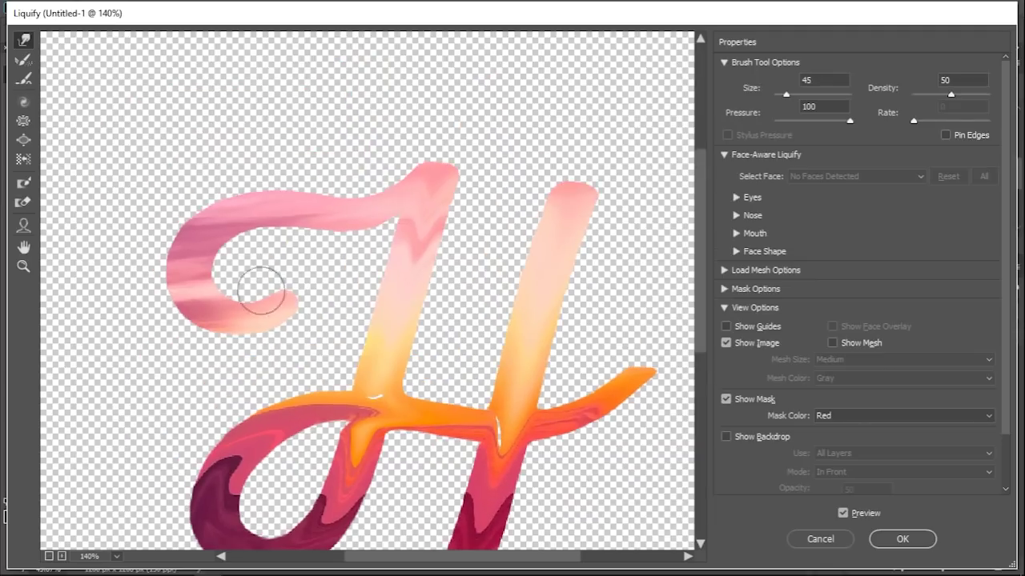
pyautogui.moveTo(281, 309)
pyautogui.mouseDown()
pyautogui.moveTo(391, 200)
pyautogui.moveTo(322, 216)
pyautogui.moveTo(373, 199)
pyautogui.moveTo(423, 200)
pyautogui.mouseUp()
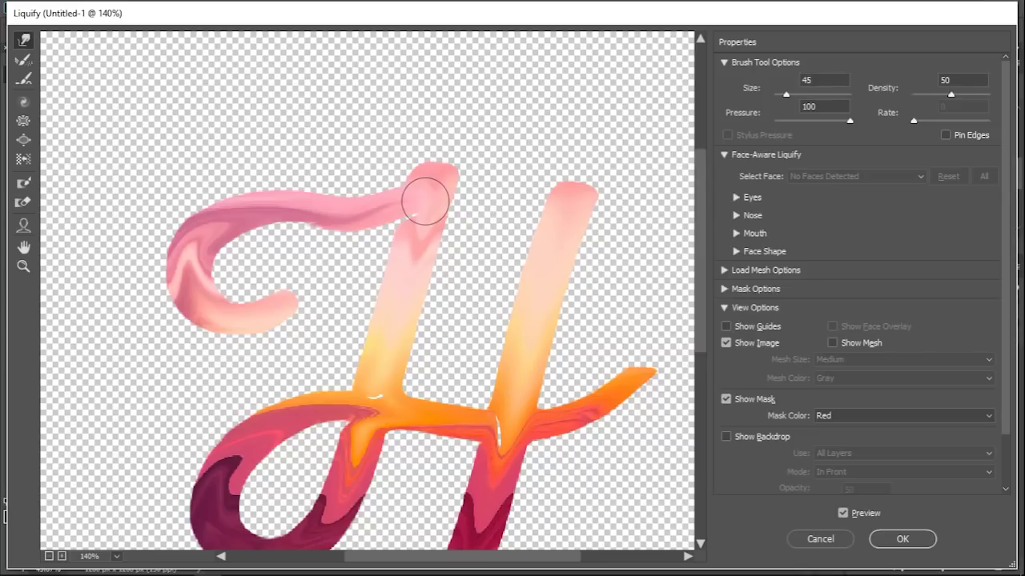
pyautogui.moveTo(568, 217); pyautogui.dragTo(540, 299)
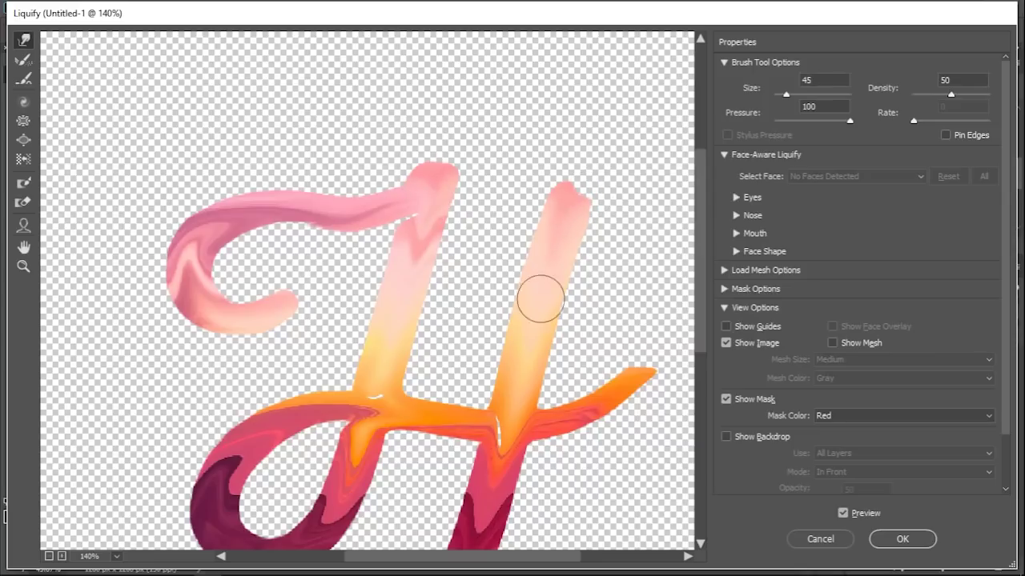
pyautogui.hotkey('ctrl', '-')
pyautogui.hotkey('ctrl', '-')
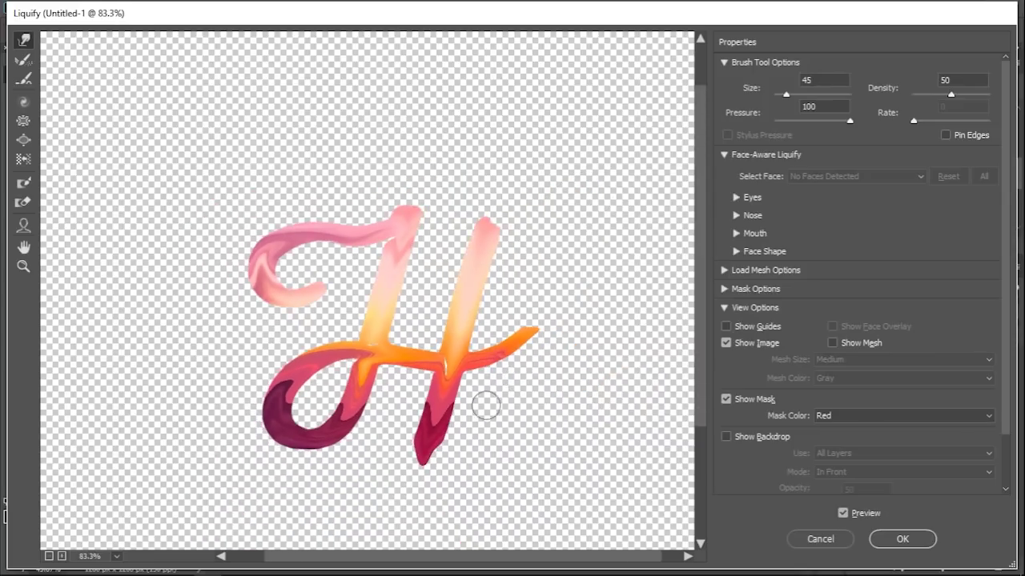
pyautogui.click(886, 541)
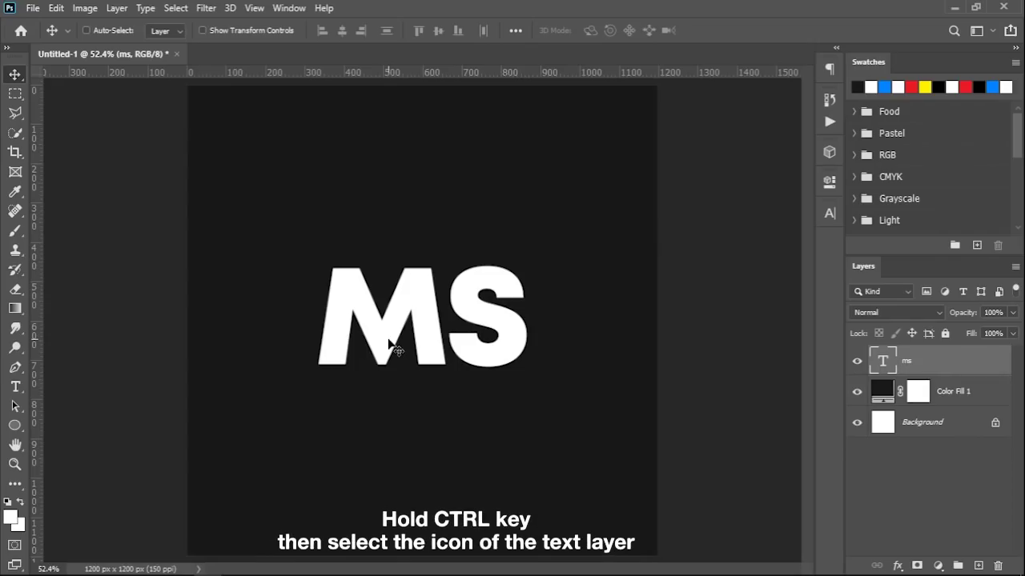
# - Stroke the MS letter selection 3 px white on a new layer, hide the ms text, and deselect
pyautogui.keyDown('ctrl'); pyautogui.click(883, 369); pyautogui.keyUp('ctrl')
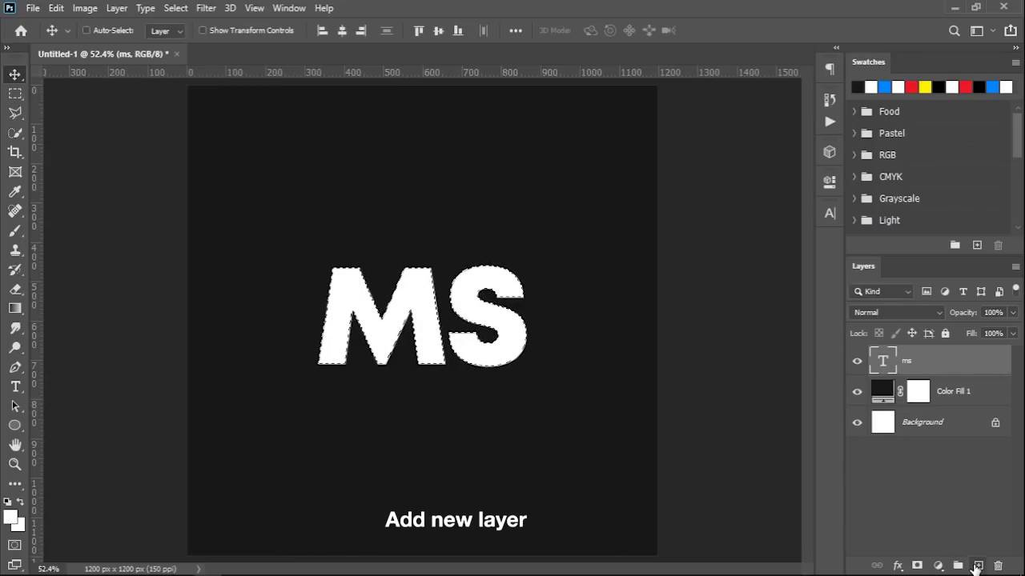
pyautogui.click(977, 566)
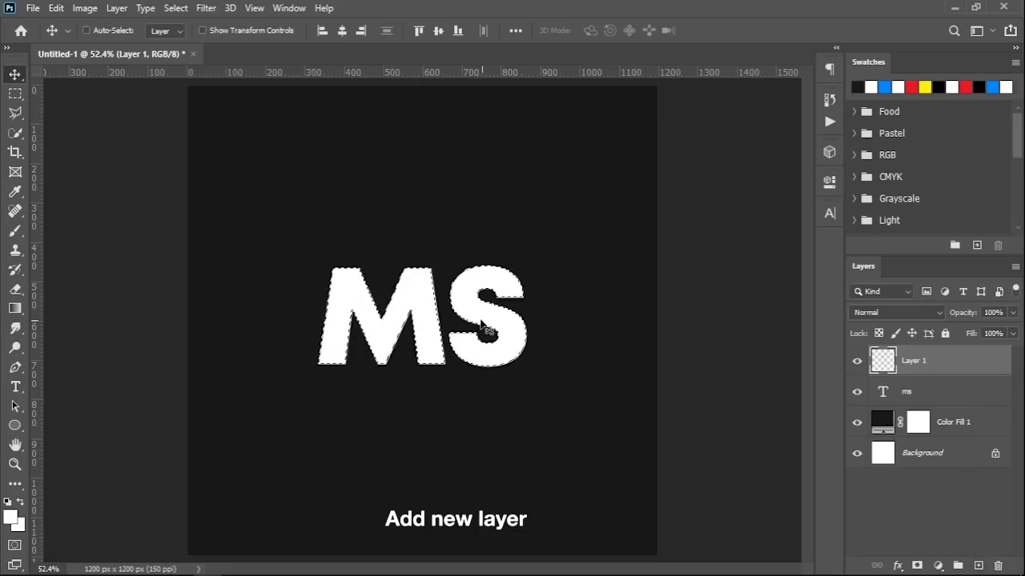
pyautogui.press('w')
pyautogui.rightClick(478, 321)
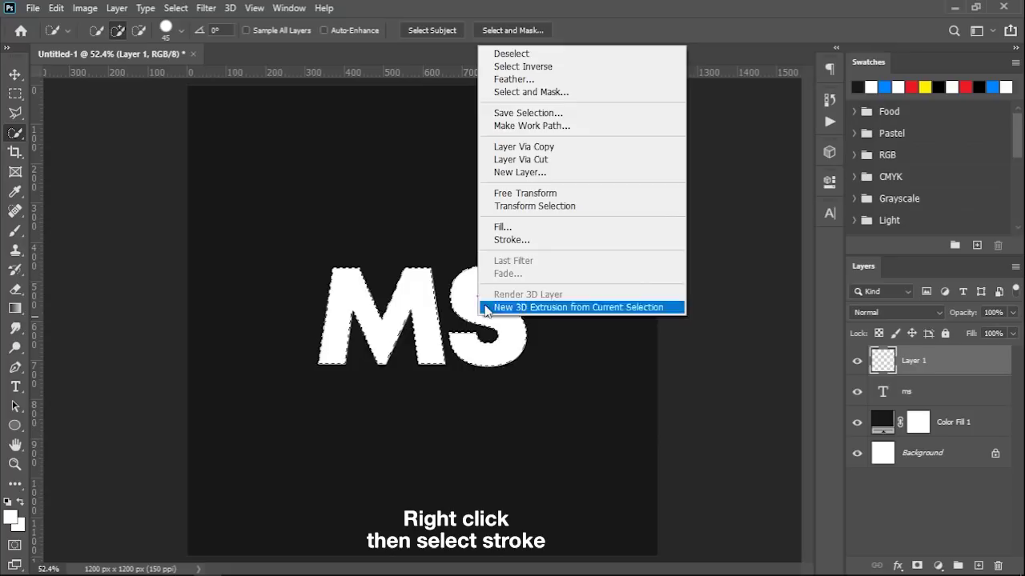
pyautogui.click(505, 240)
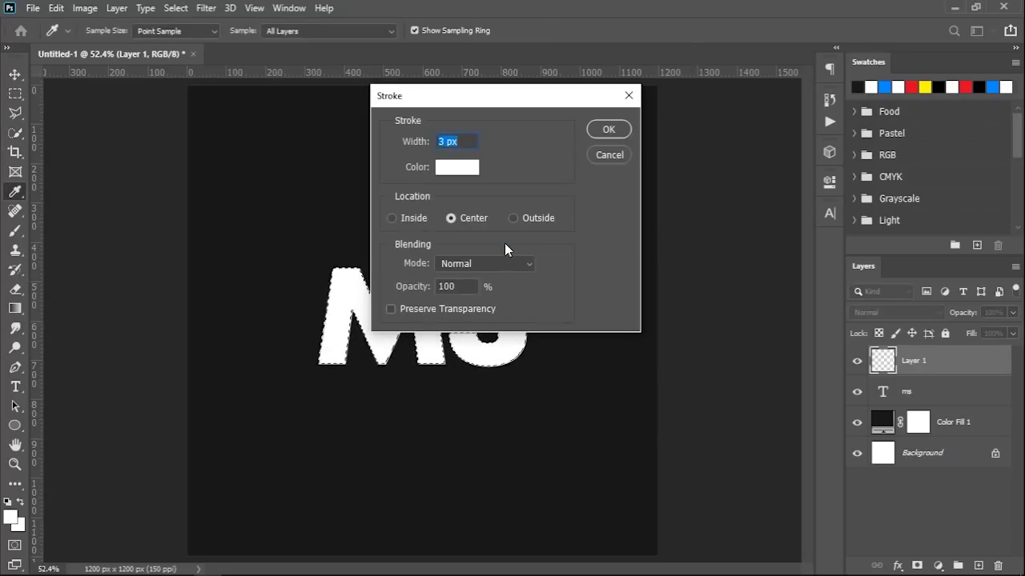
pyautogui.click(608, 130)
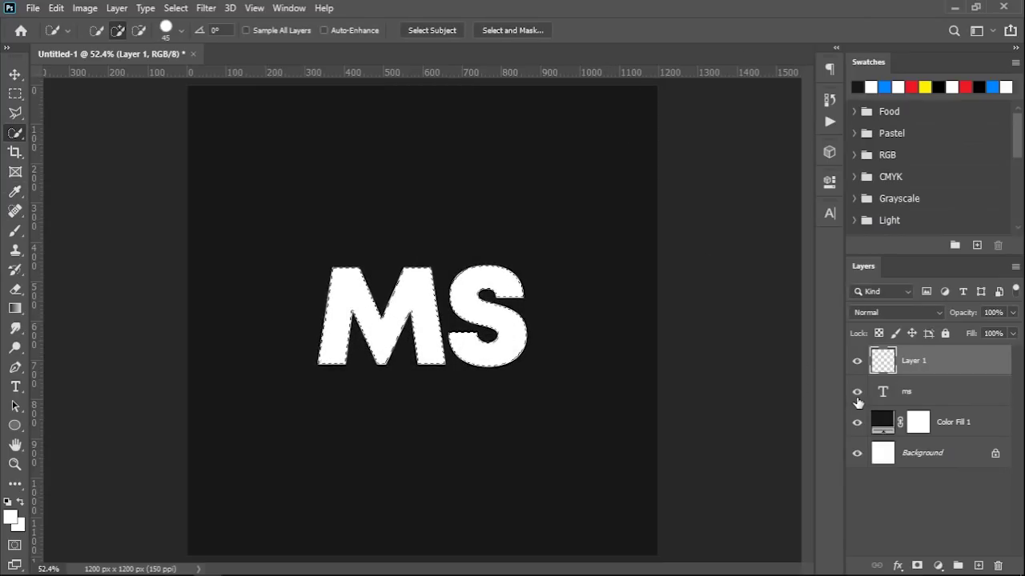
pyautogui.click(857, 393)
pyautogui.hotkey('ctrl', 'd')
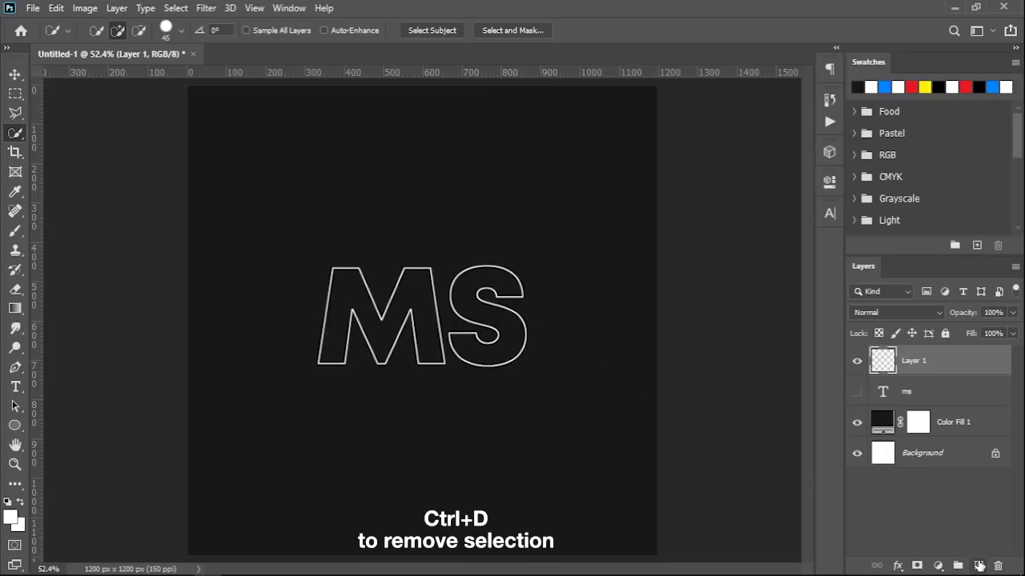
# - Add a new empty Layer 2, choose the Polygonal Lasso Tool, and zoom in on the M
pyautogui.click(978, 565)
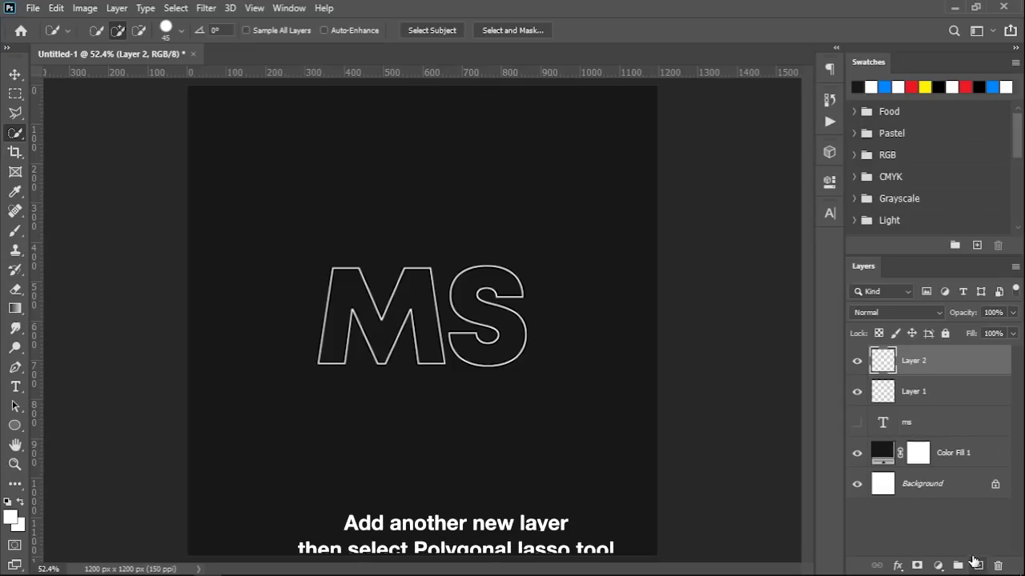
pyautogui.press('v')
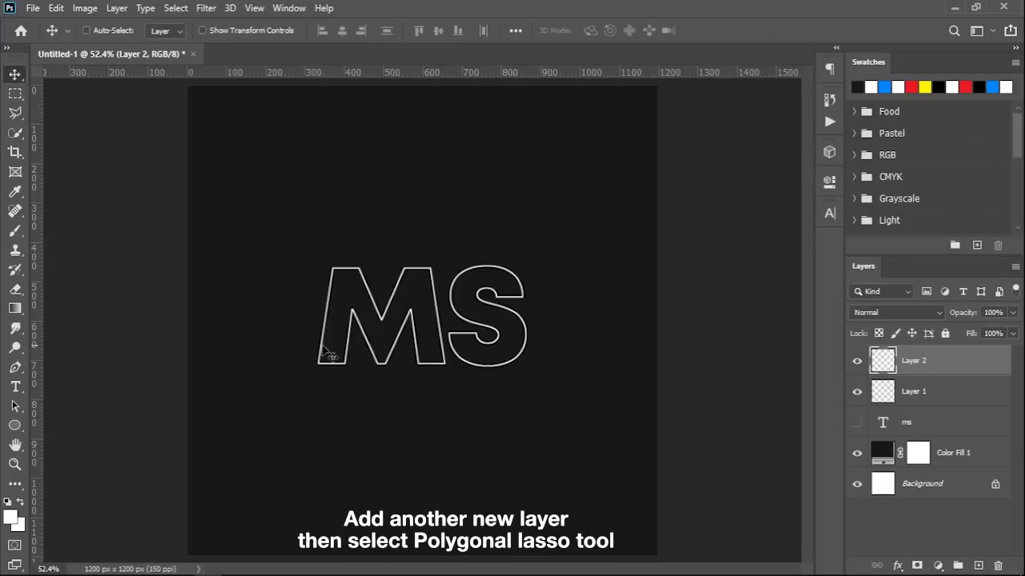
pyautogui.click(15, 113)
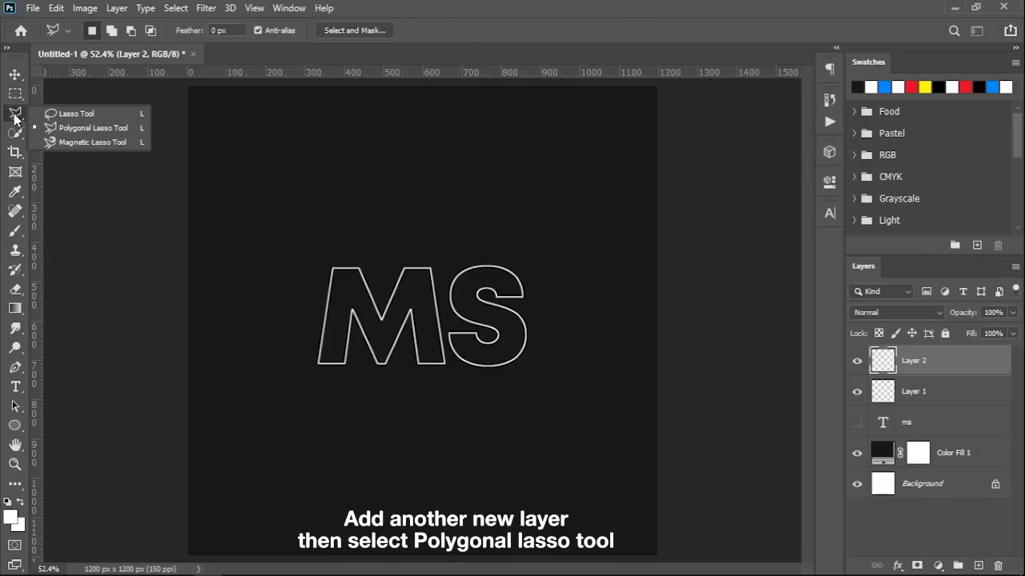
pyautogui.click(52, 128)
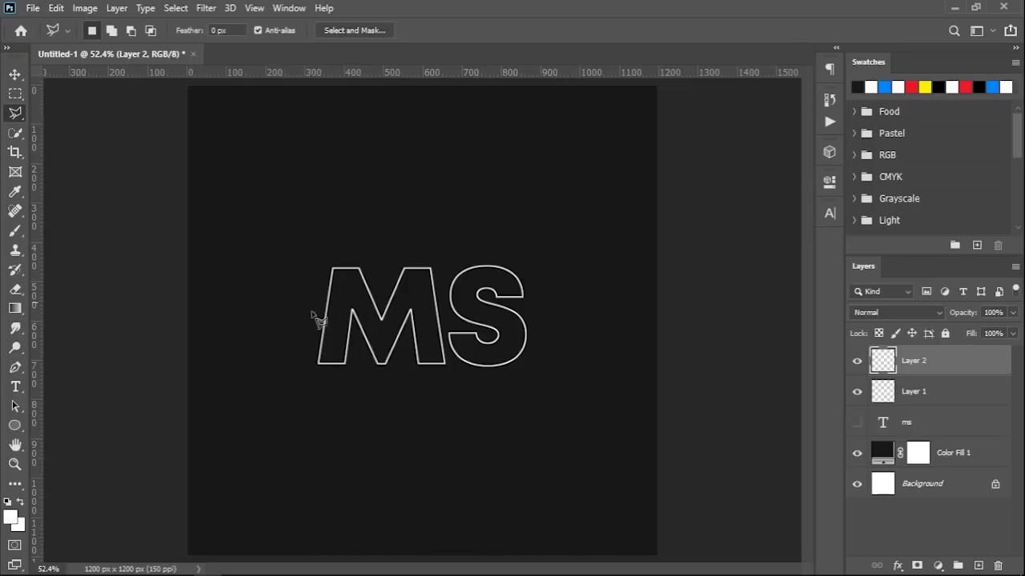
pyautogui.scroll(3, 359, 383)
pyautogui.scroll(3, 313, 368)
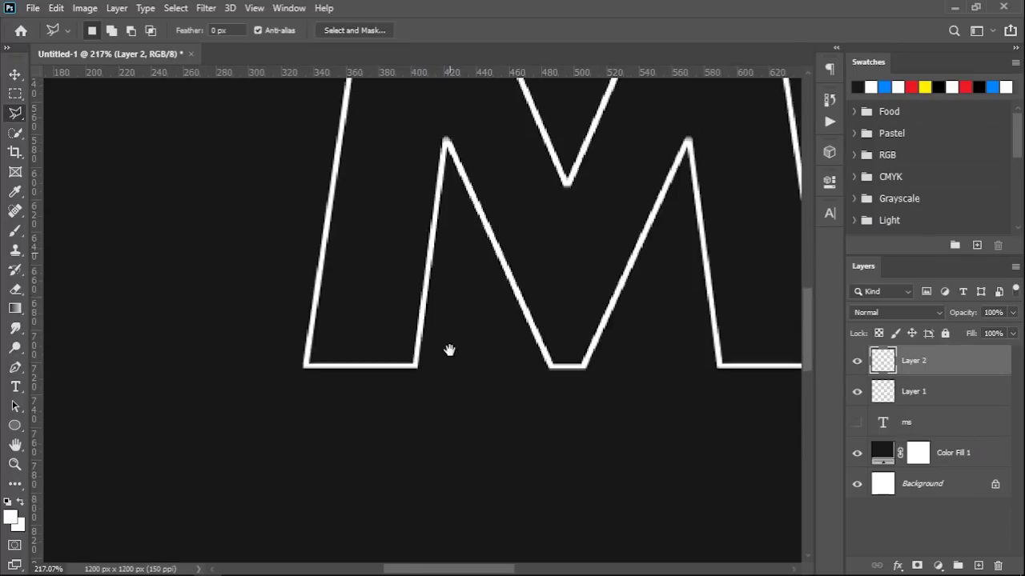
pyautogui.moveTo(448, 300); pyautogui.dragTo(446, 414)
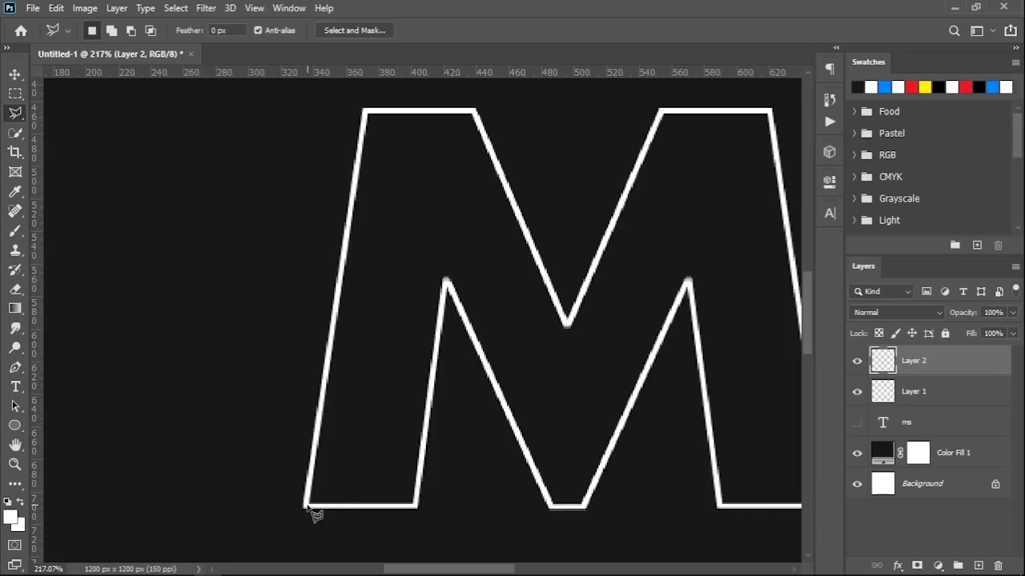
# - Start the facet path at the M's bottom-left, outlining triangles across the left diagonal and middle V
pyautogui.click(305, 505)
pyautogui.click(330, 341)
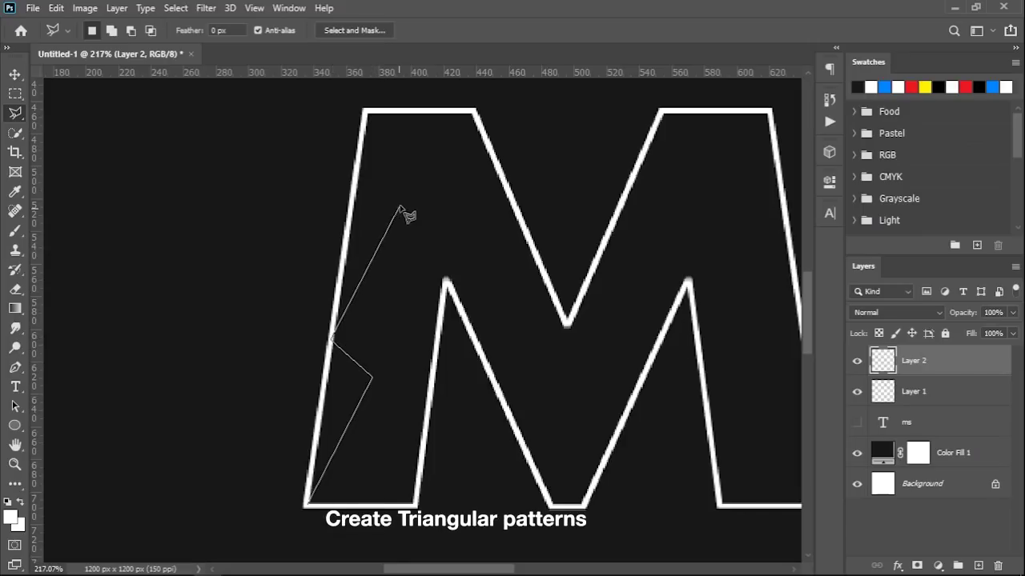
pyautogui.click(416, 195)
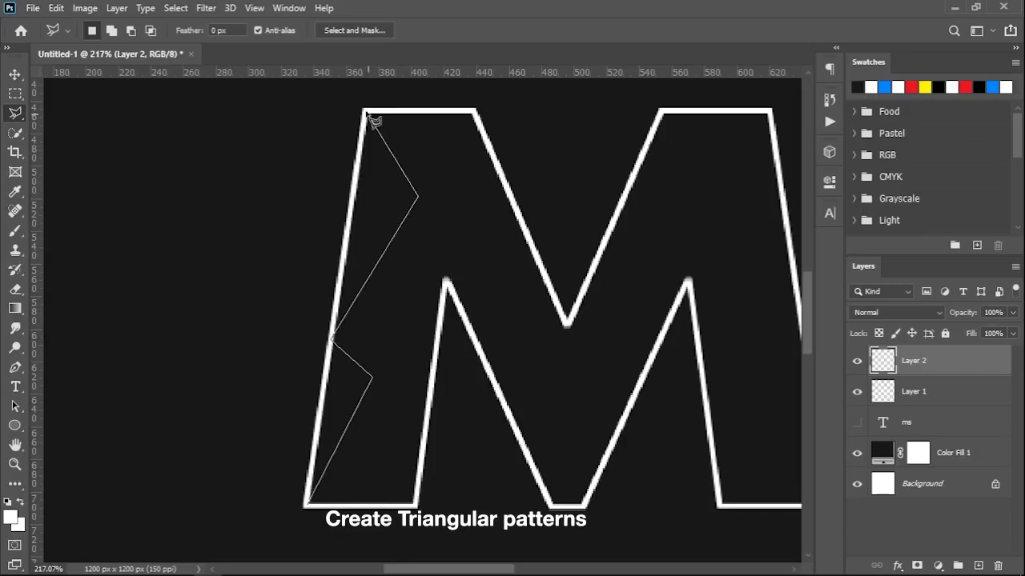
pyautogui.click(368, 111)
pyautogui.click(472, 112)
pyautogui.click(418, 196)
pyautogui.click(520, 220)
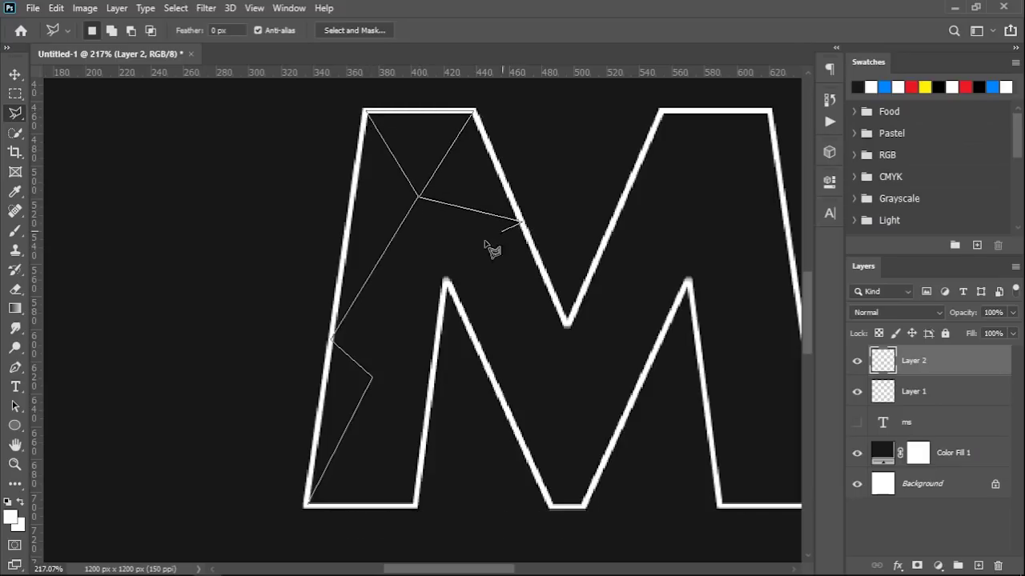
pyautogui.click(446, 282)
pyautogui.click(547, 288)
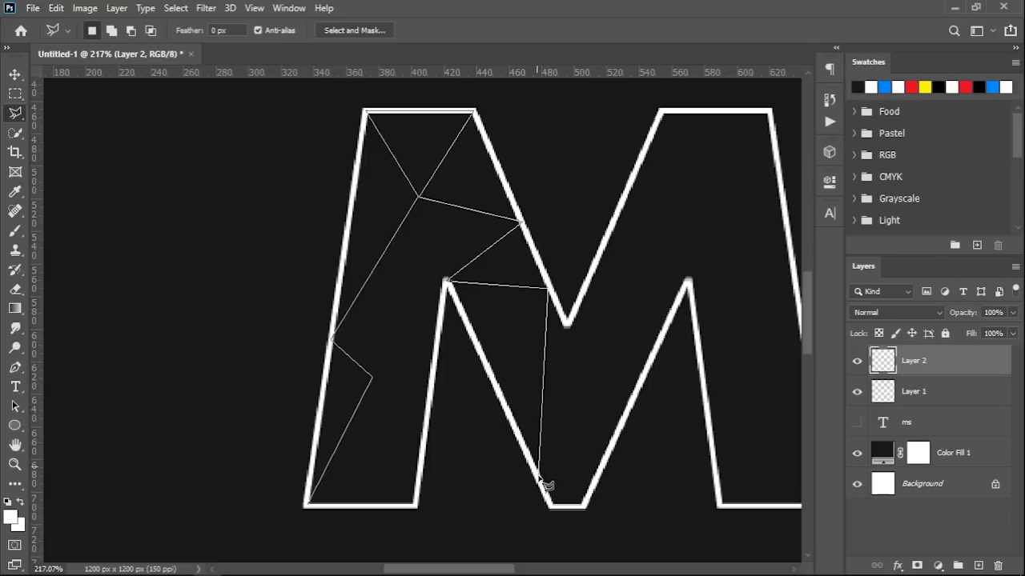
pyautogui.click(539, 479)
pyautogui.click(566, 324)
pyautogui.click(606, 390)
pyautogui.click(539, 479)
# - Continue the path with triangular facets along the M's right diagonal and right stroke
pyautogui.click(686, 280)
pyautogui.click(567, 325)
pyautogui.click(698, 202)
pyautogui.click(661, 112)
pyautogui.click(780, 201)
pyautogui.click(728, 315)
pyautogui.click(699, 202)
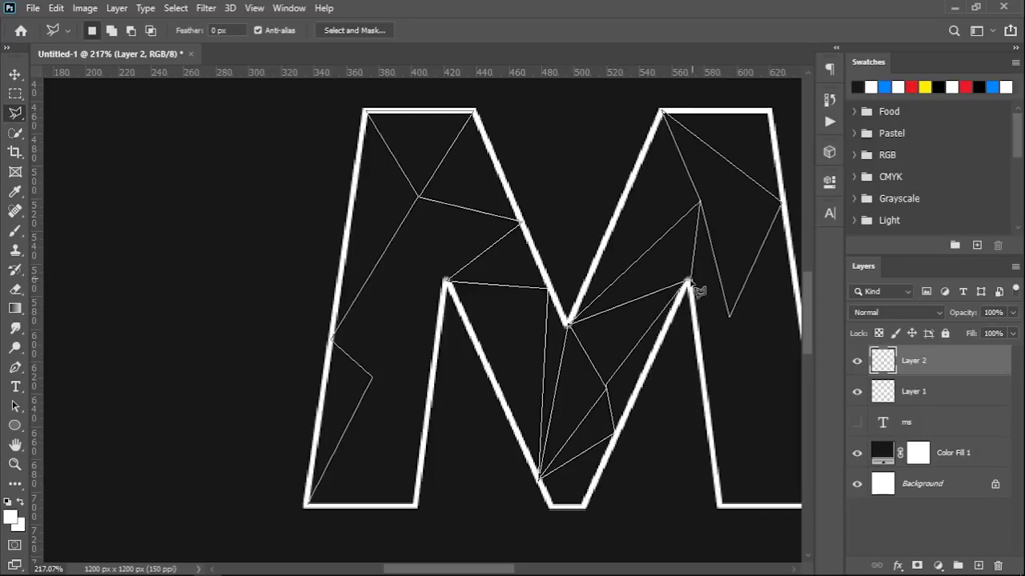
pyautogui.hscroll(5, 710, 359)
pyautogui.click(602, 356)
pyautogui.click(555, 387)
pyautogui.click(488, 275)
pyautogui.click(510, 437)
pyautogui.click(619, 464)
# - Subdivide the M's top and lower left into triangles and close the path into a selection
pyautogui.click(570, 102)
pyautogui.click(459, 102)
pyautogui.click(365, 314)
pyautogui.click(320, 213)
pyautogui.click(186, 238)
pyautogui.click(231, 354)
pyautogui.click(171, 369)
pyautogui.click(220, 437)
pyautogui.click(178, 495)
pyautogui.click(171, 369)
pyautogui.click(117, 397)
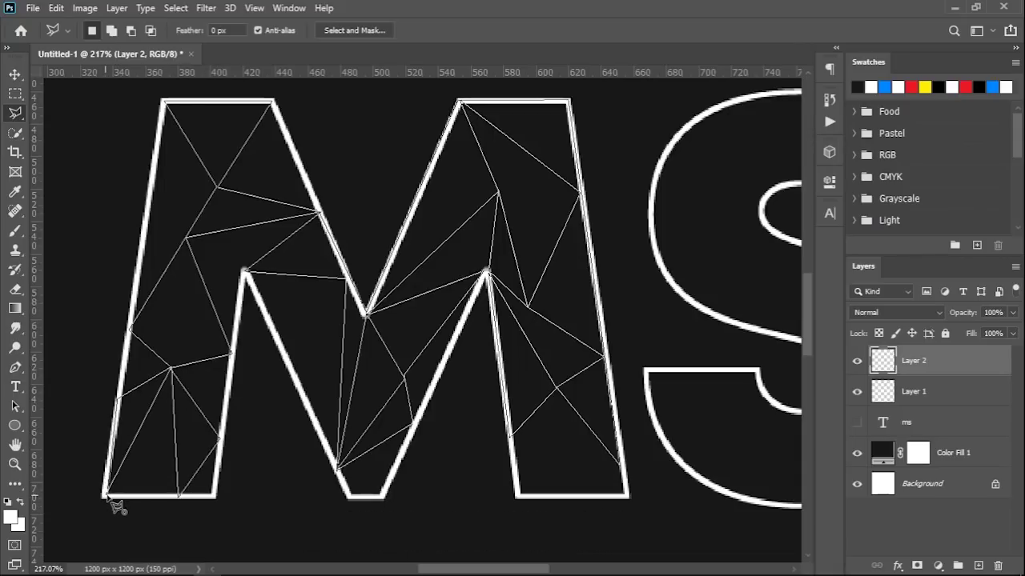
pyautogui.click(109, 500)
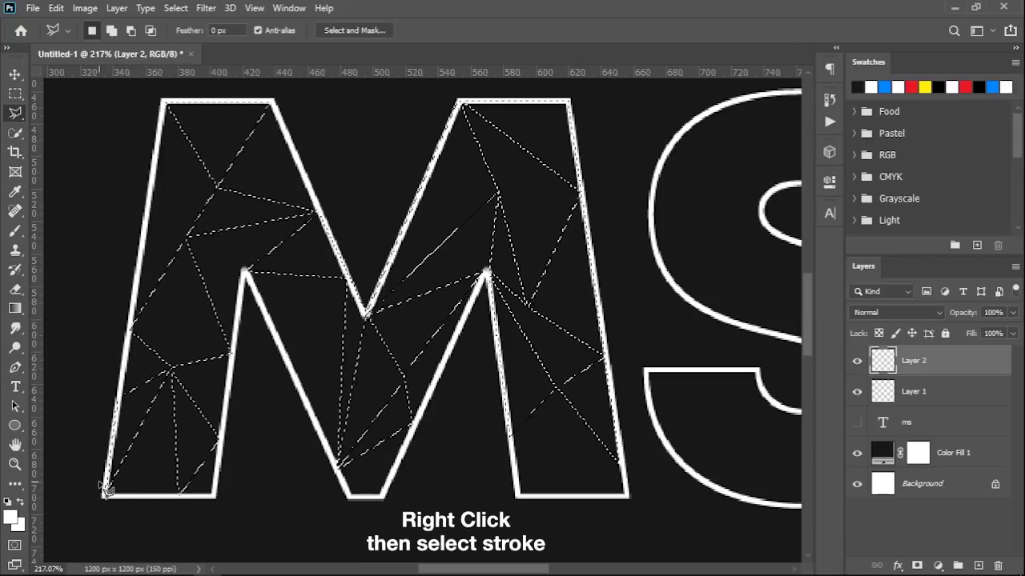
# - Stroke the current facet selection with white lines, then deselect it
pyautogui.rightClick(373, 361)
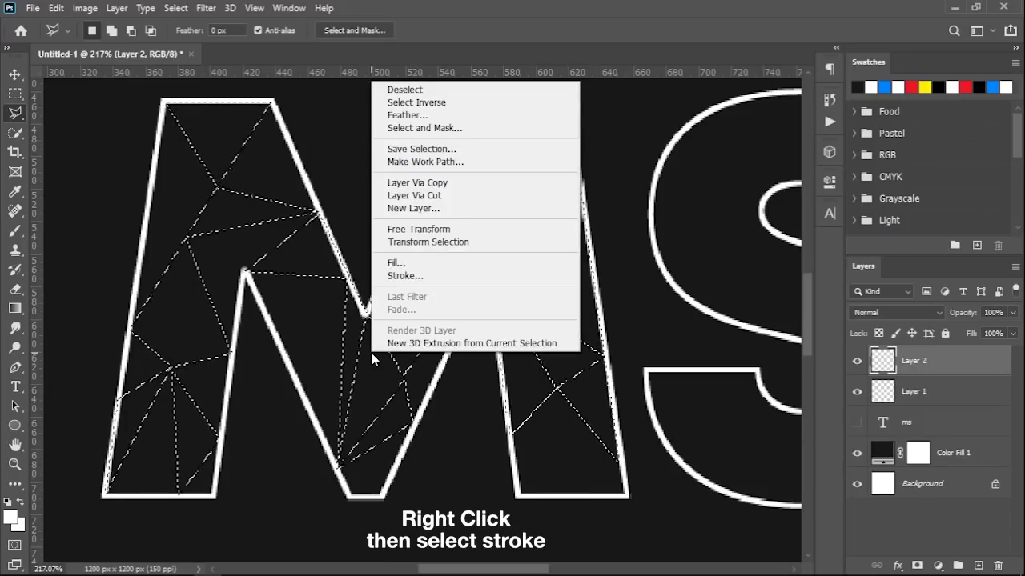
pyautogui.click(405, 277)
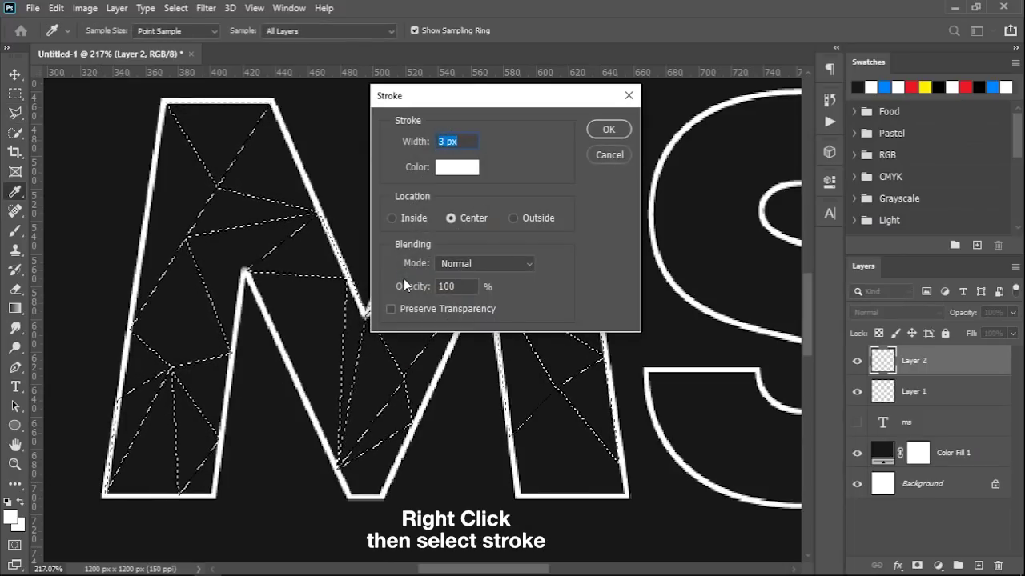
pyautogui.click(599, 129)
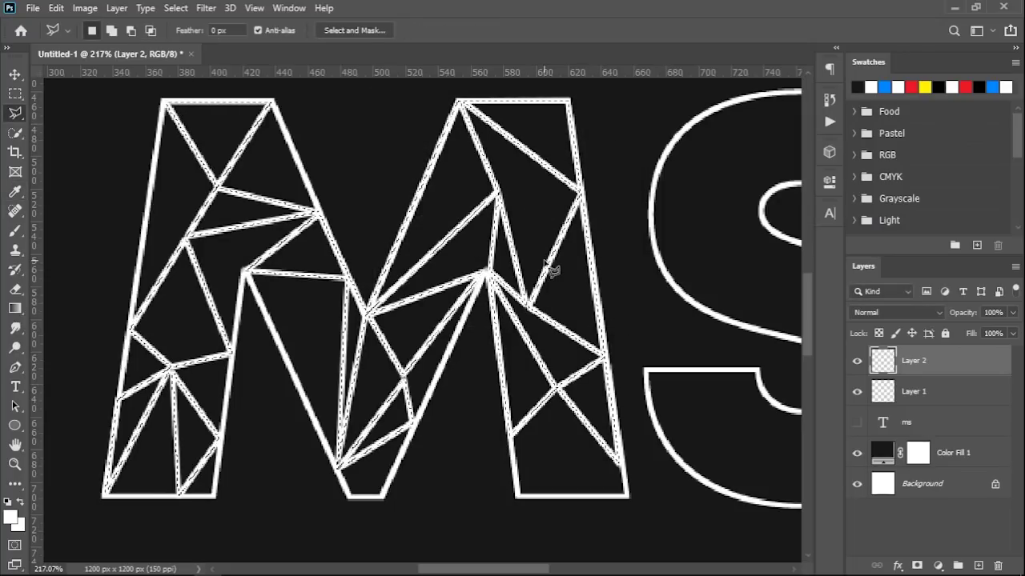
pyautogui.hotkey('ctrl', 'd')
pyautogui.press('v')
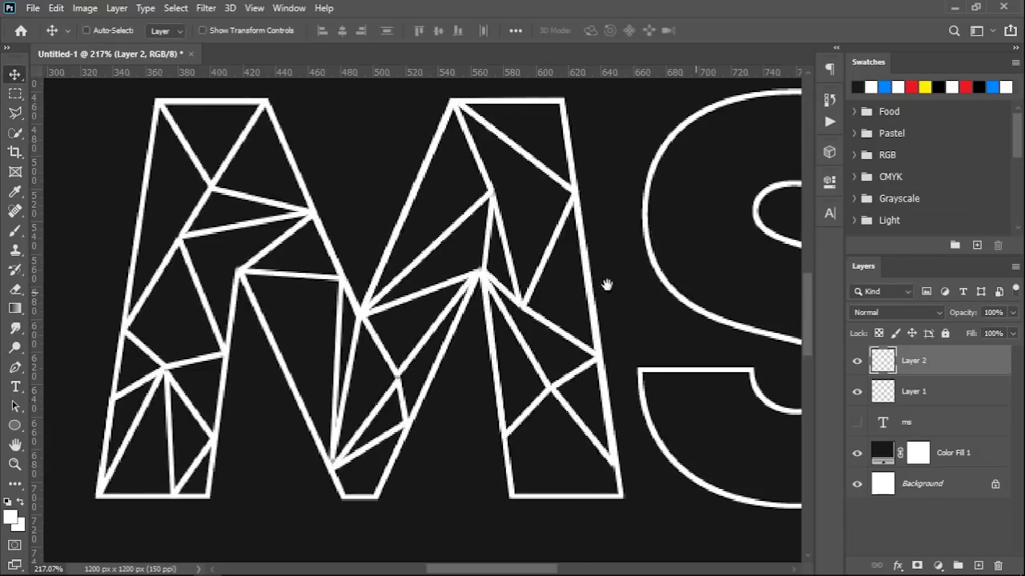
# - With the Polygonal Lasso, trace facet lines across the S's lower left and lower curve
pyautogui.moveTo(670, 293); pyautogui.dragTo(290, 245)
pyautogui.press('l')
pyautogui.click(267, 364)
pyautogui.click(330, 412)
pyautogui.click(376, 365)
pyautogui.click(377, 489)
pyautogui.click(331, 412)
pyautogui.click(290, 438)
pyautogui.click(407, 451)
pyautogui.click(442, 406)
pyautogui.click(497, 481)
pyautogui.click(571, 415)
pyautogui.click(470, 379)
pyautogui.click(529, 346)
# - Continue the polygonal facet selection through the S's middle and upper left
pyautogui.click(540, 287)
pyautogui.click(380, 321)
pyautogui.click(425, 244)
pyautogui.click(506, 354)
pyautogui.click(278, 253)
pyautogui.click(326, 111)
pyautogui.click(341, 204)
pyautogui.click(317, 266)
pyautogui.click(384, 221)
pyautogui.click(342, 204)
pyautogui.click(407, 91)
pyautogui.click(568, 212)
# - Finish the facet lines across the S's top and close the polygonal selection
pyautogui.click(513, 109)
pyautogui.click(440, 176)
pyautogui.click(384, 190)
pyautogui.click(328, 236)
pyautogui.click(470, 302)
pyautogui.click(470, 376)
pyautogui.click(468, 438)
pyautogui.click(385, 373)
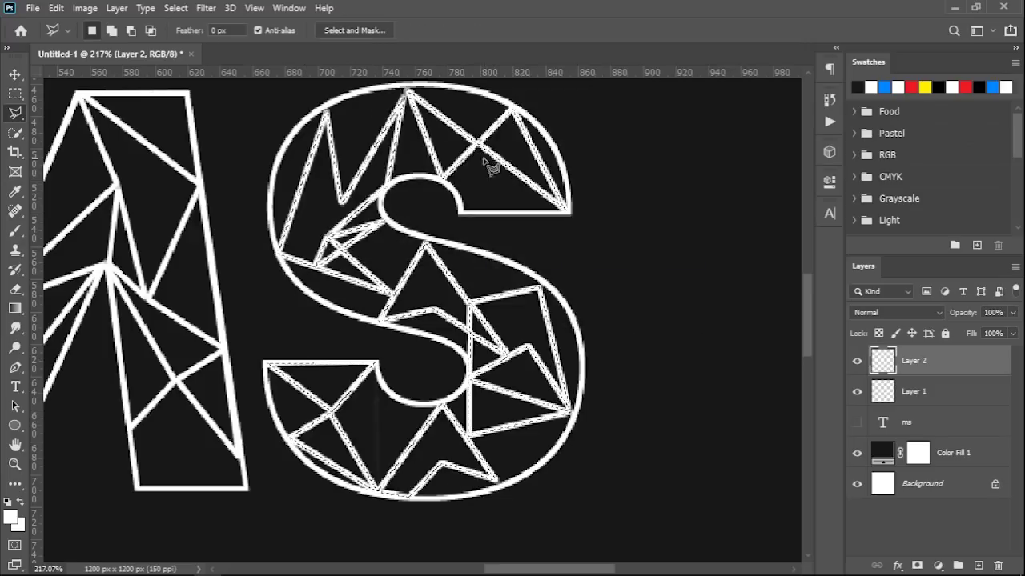
# - Recentre the MS lettering, deselect, and add empty Layer 3 above Layer 2
pyautogui.scroll(-3, 291, 290)
pyautogui.scroll(-2, 293, 292)
pyautogui.scroll(-1, 292, 290)
pyautogui.moveTo(259, 236); pyautogui.dragTo(439, 233)
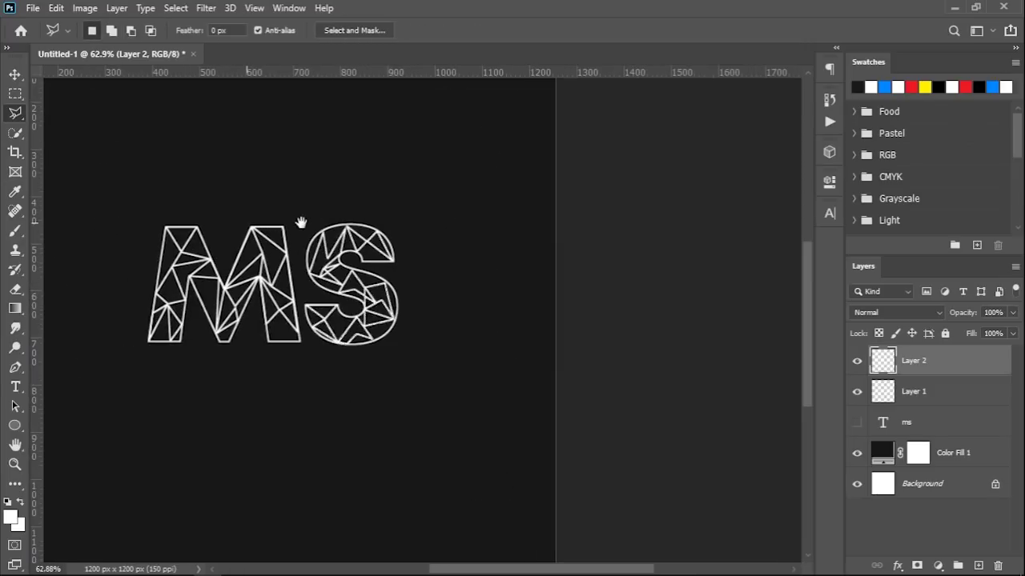
pyautogui.hotkey('ctrl', 'd')
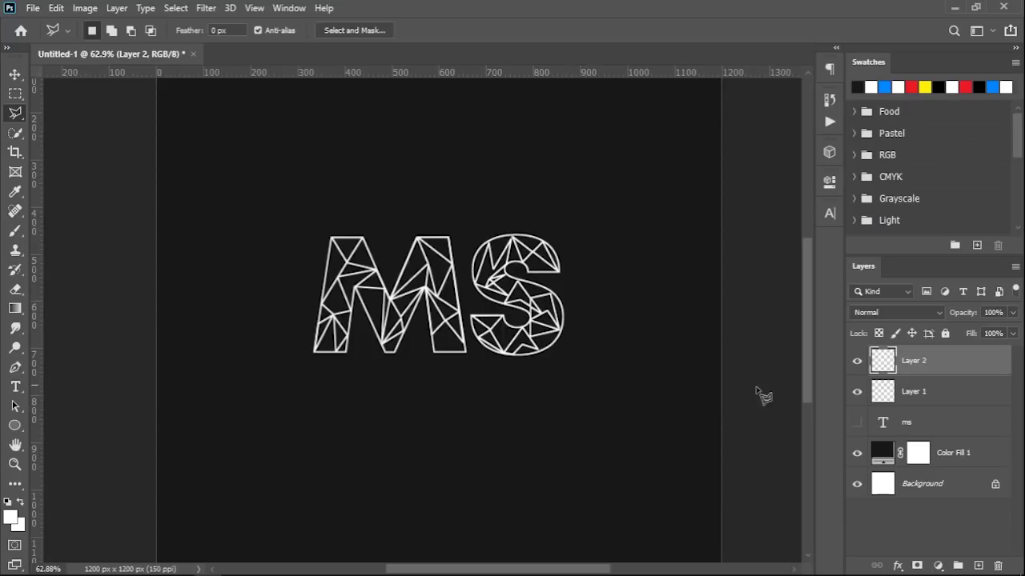
pyautogui.click(979, 565)
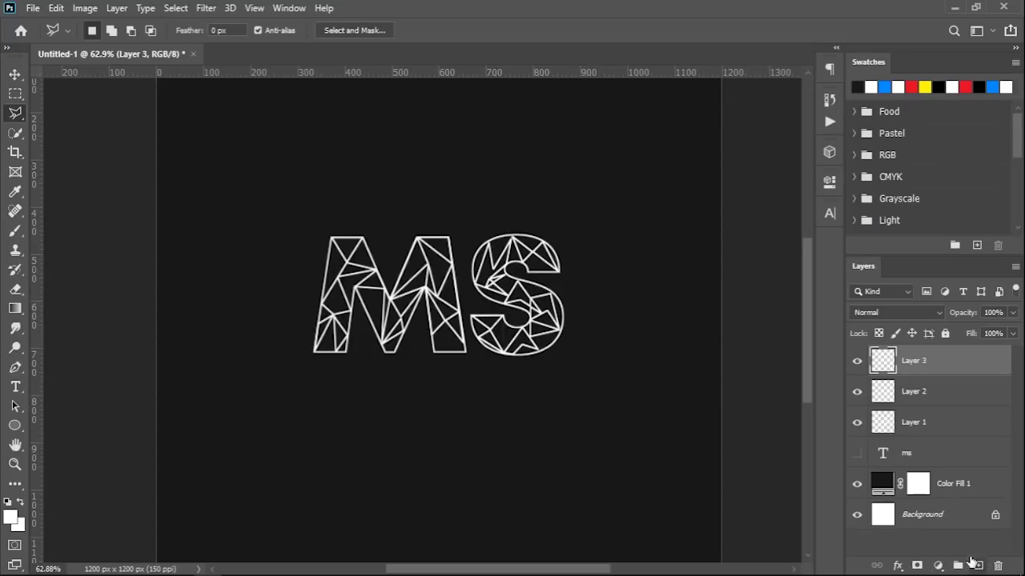
# - Draw a closed Pen Tool path around a triangular facet of the M
pyautogui.press('p')
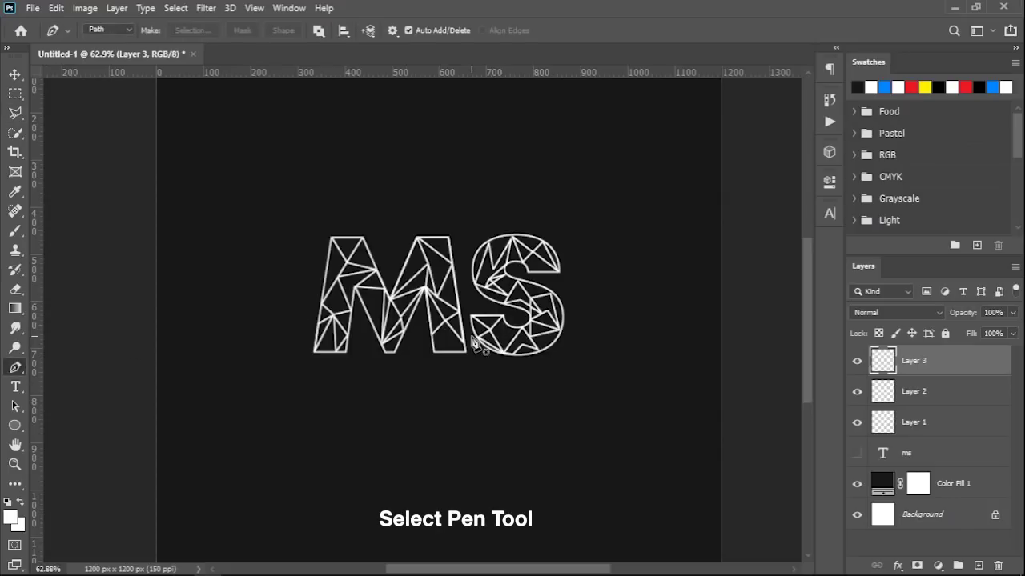
pyautogui.scroll(3, 475, 344)
pyautogui.scroll(2, 475, 342)
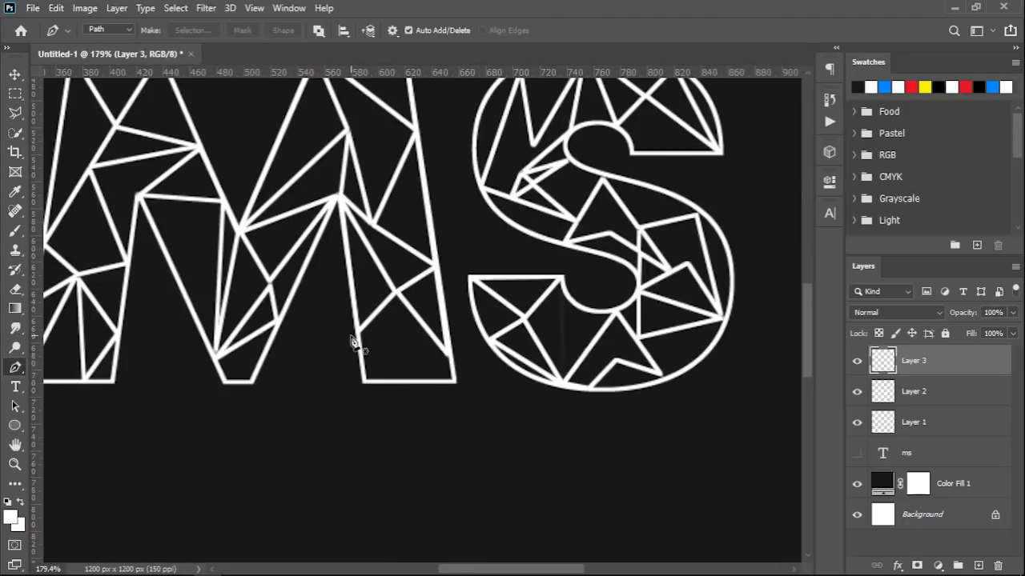
pyautogui.scroll(3, 355, 338)
pyautogui.scroll(1, 383, 321)
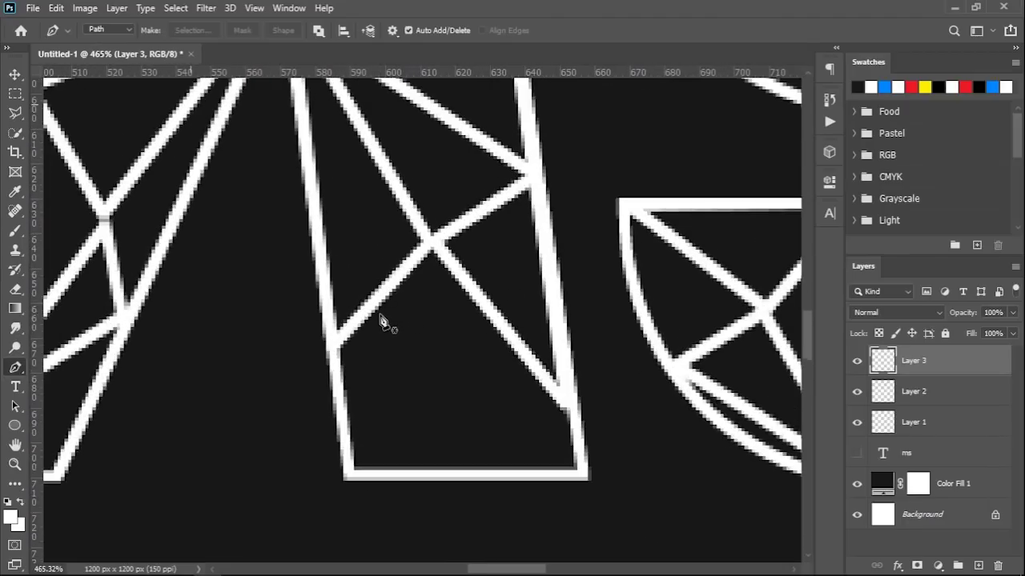
pyautogui.click(334, 346)
pyautogui.click(431, 245)
pyautogui.moveTo(431, 245); pyautogui.dragTo(508, 385)
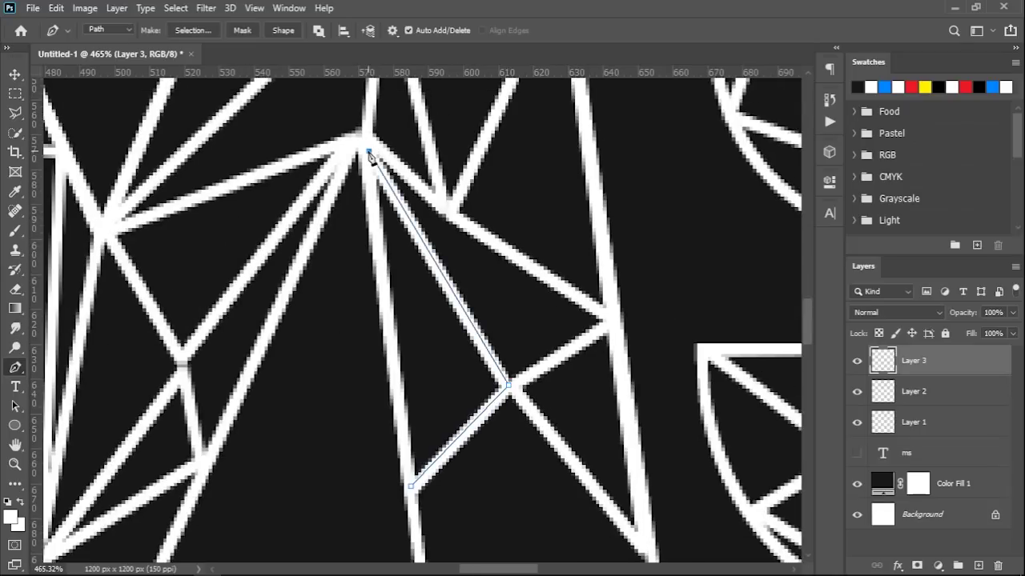
pyautogui.click(410, 490)
pyautogui.scroll(-2, 339, 222)
pyautogui.scroll(-2, 327, 176)
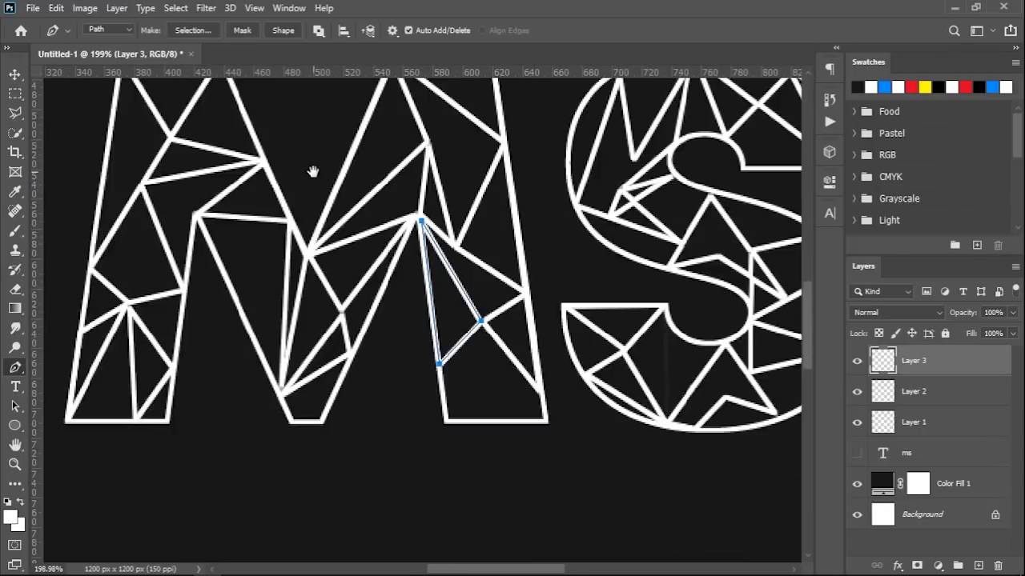
pyautogui.scroll(1, 344, 380)
pyautogui.scroll(-2, 419, 385)
pyautogui.click(420, 459)
pyautogui.click(337, 279)
# - Draw a second closed facet path along the M's left edge
pyautogui.moveTo(352, 209); pyautogui.dragTo(442, 222)
pyautogui.click(318, 343)
pyautogui.click(398, 215)
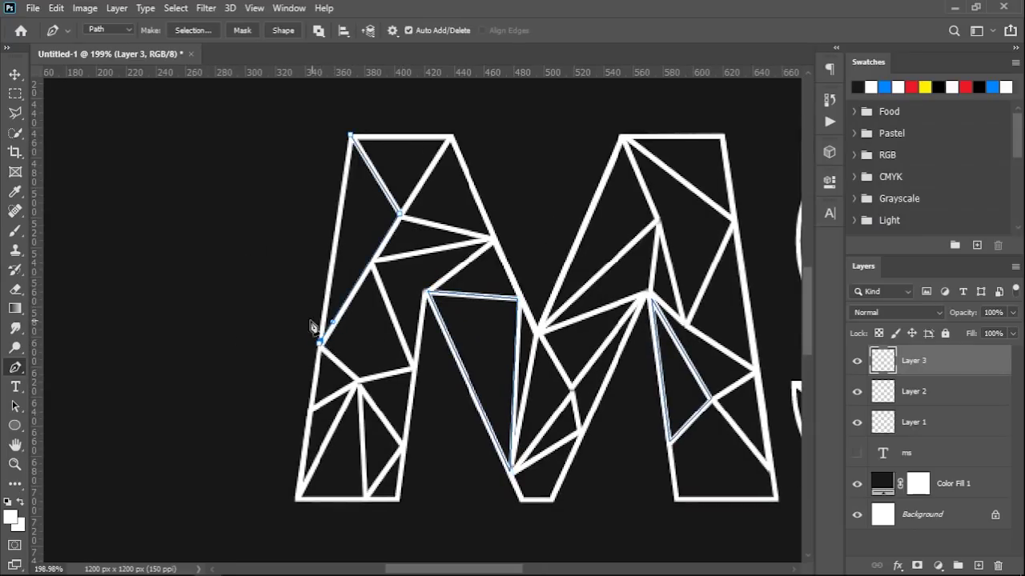
pyautogui.moveTo(719, 277); pyautogui.dragTo(336, 268)
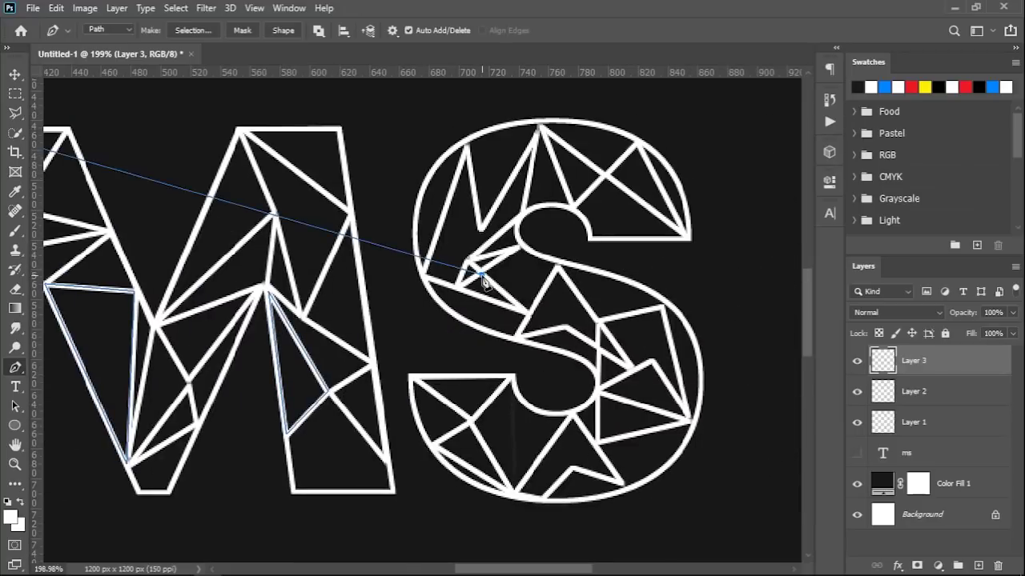
pyautogui.hscroll(-5, 416, 348)
pyautogui.click(416, 348)
pyautogui.hscroll(6, 415, 348)
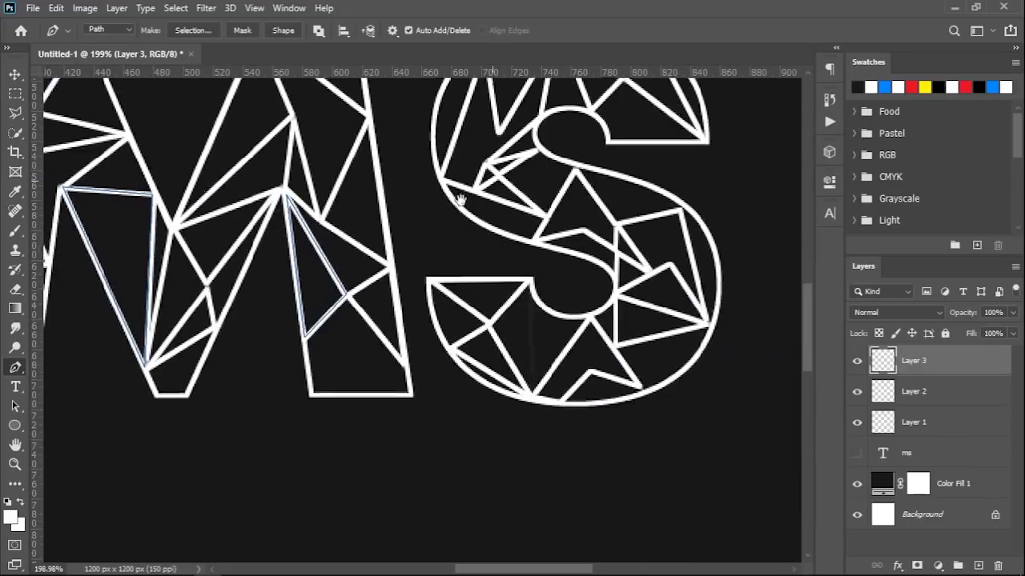
# - Outline a facet of the S with a closed path and load all paths as a selection
pyautogui.click(465, 320)
pyautogui.click(525, 353)
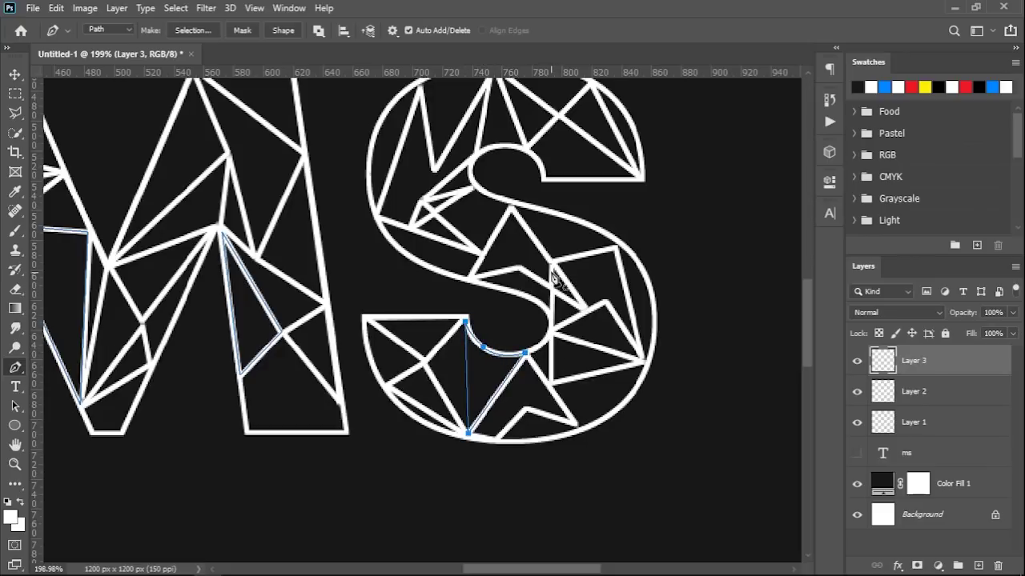
pyautogui.hscroll(2, 561, 277)
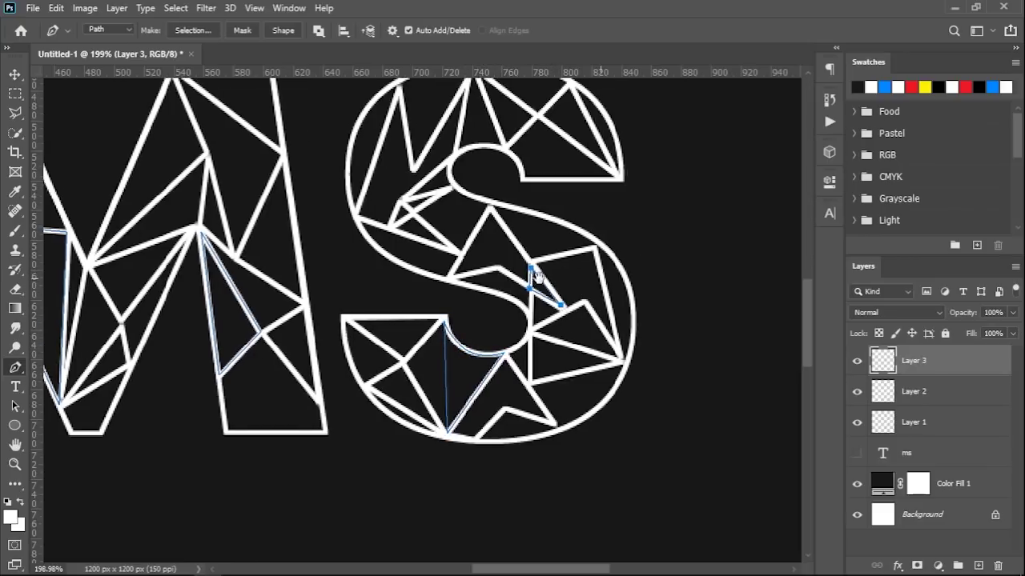
pyautogui.scroll(2, 506, 204)
pyautogui.click(584, 261)
pyautogui.hscroll(-4, 512, 224)
pyautogui.scroll(-1, 512, 224)
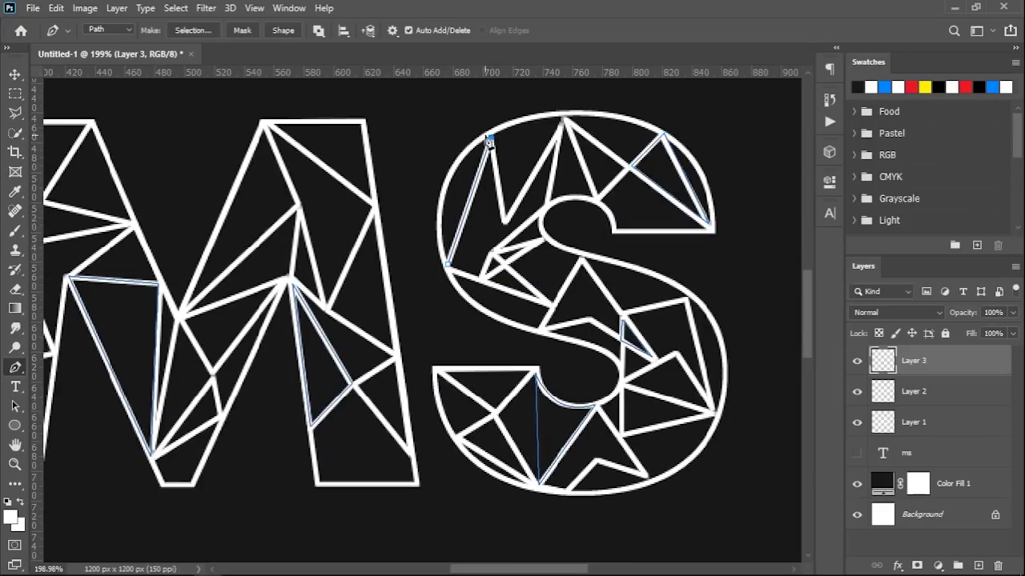
pyautogui.scroll(3, 490, 141)
pyautogui.moveTo(397, 305); pyautogui.dragTo(381, 361)
pyautogui.click(400, 492)
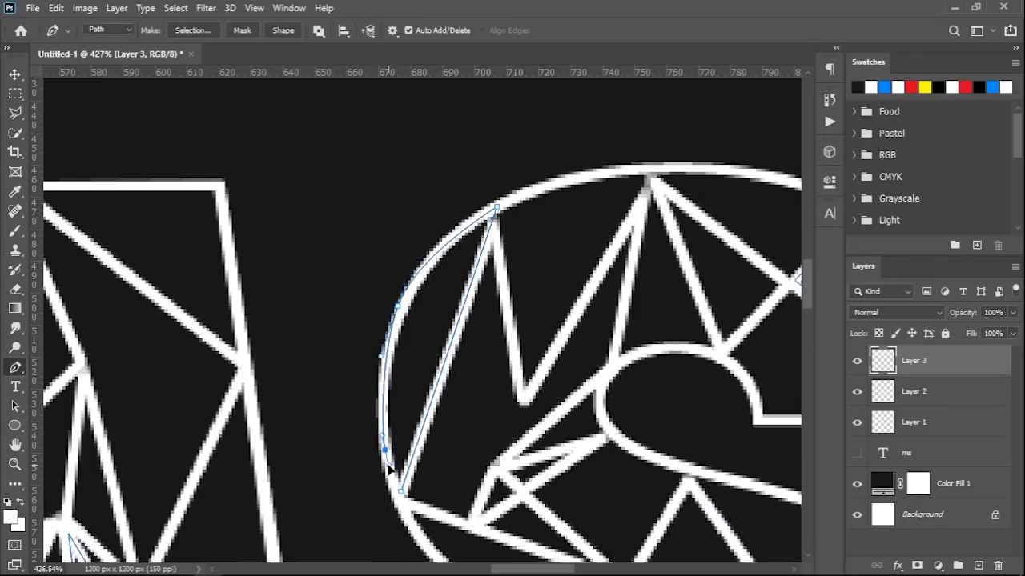
pyautogui.scroll(-6, 404, 476)
pyautogui.moveTo(387, 427); pyautogui.dragTo(459, 301)
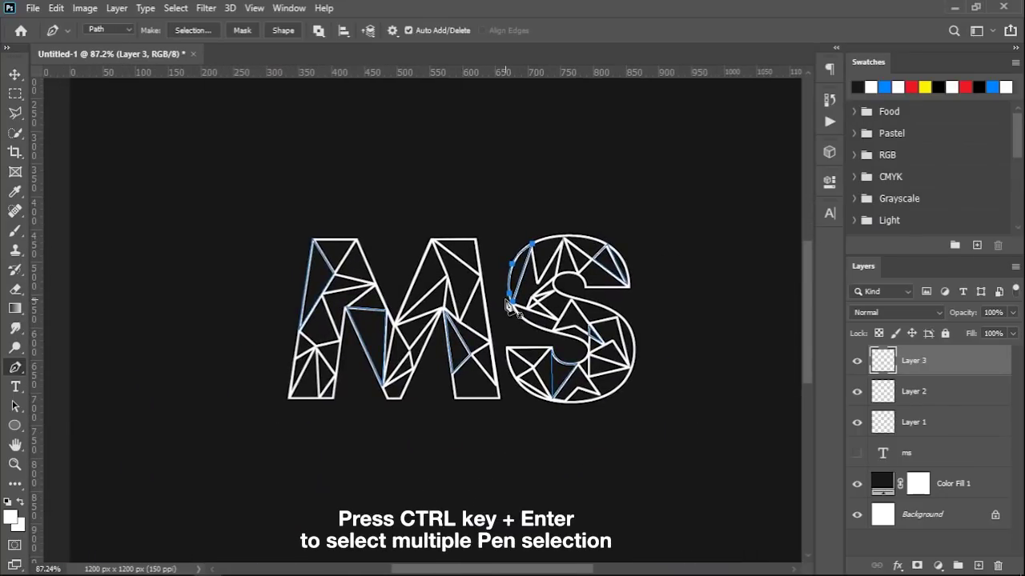
pyautogui.hotkey('ctrl', 'Return')
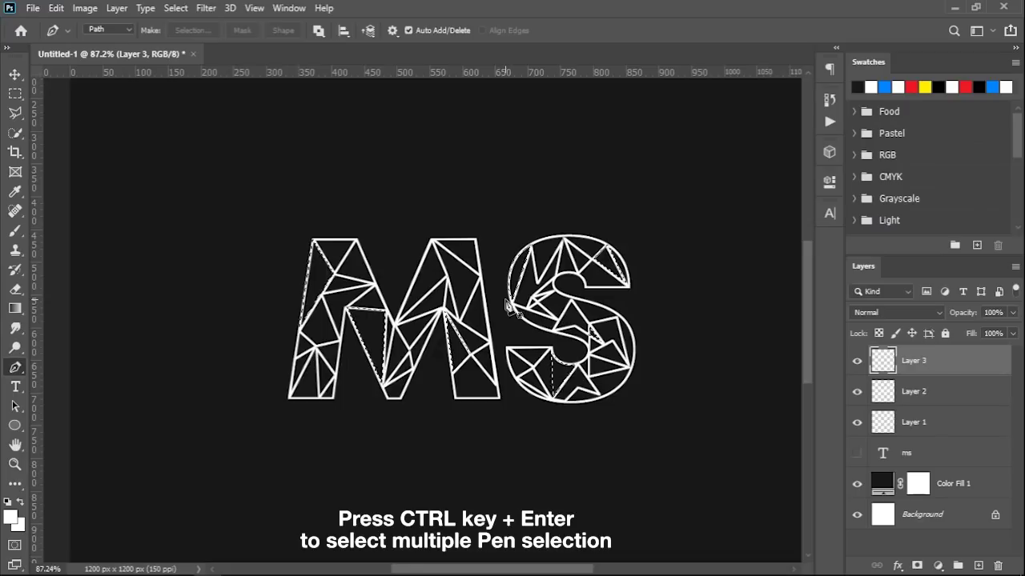
# - Add a Solid Color fill layer, trying dark red and blue before settling on white
pyautogui.click(938, 566)
pyautogui.click(971, 301)
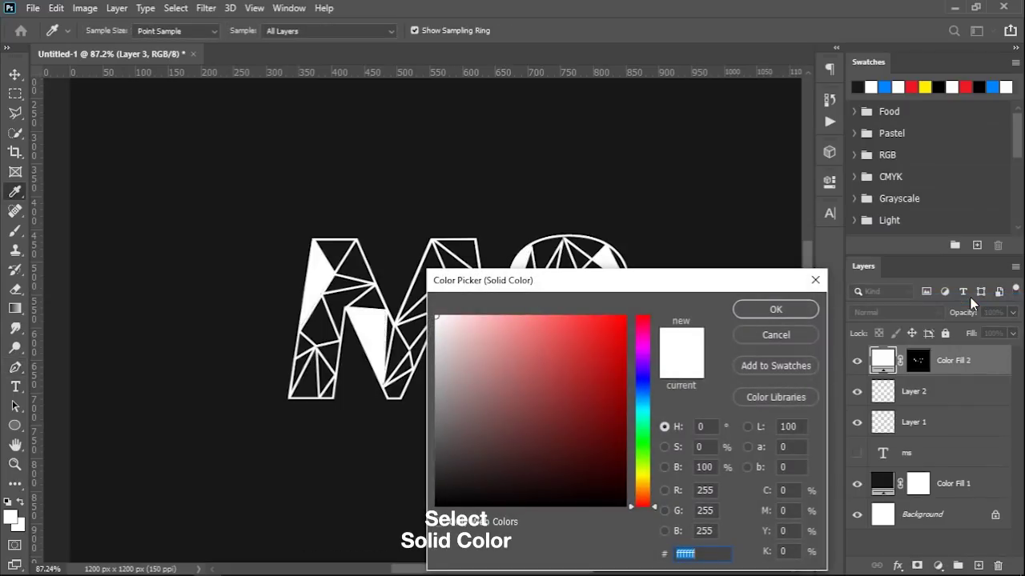
pyautogui.moveTo(583, 360)
pyautogui.mouseDown()
pyautogui.moveTo(608, 328)
pyautogui.moveTo(478, 423)
pyautogui.moveTo(625, 381)
pyautogui.mouseUp()
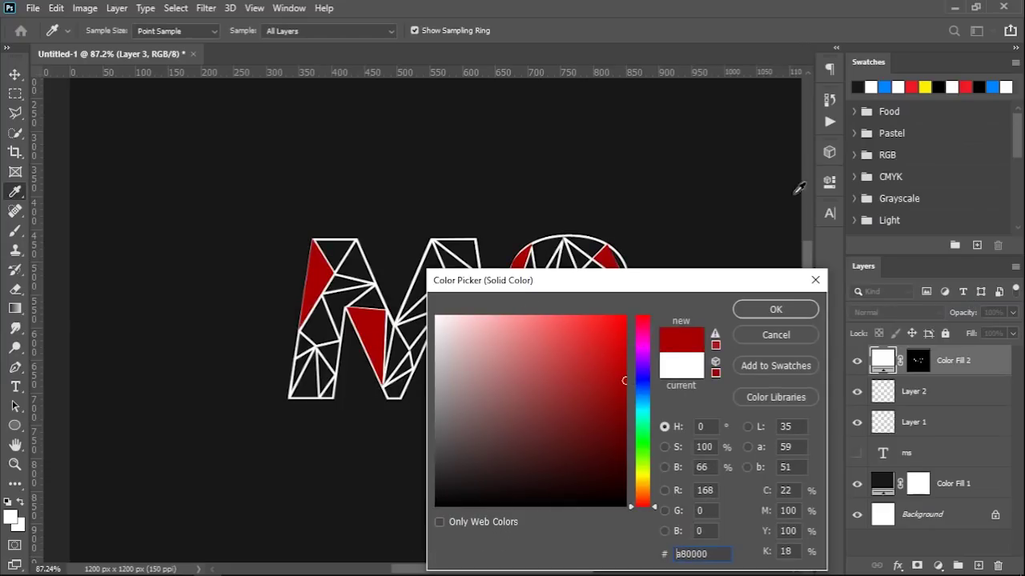
pyautogui.click(912, 86)
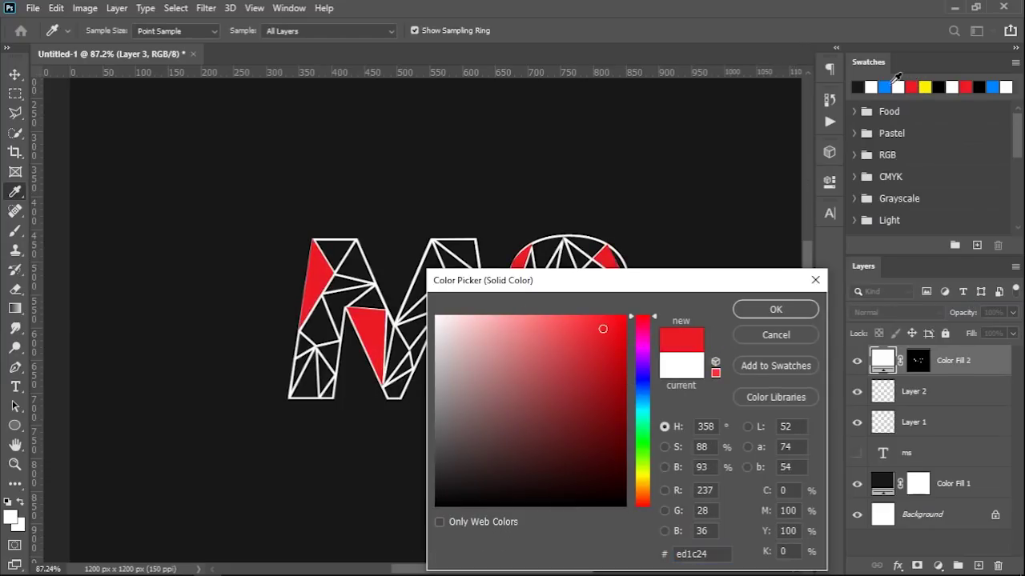
pyautogui.click(965, 86)
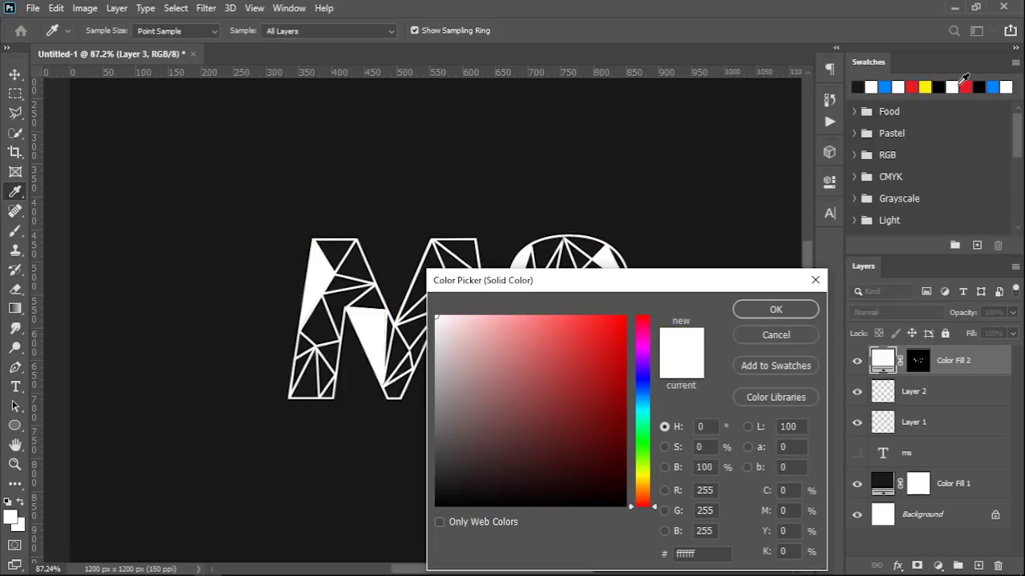
pyautogui.click(777, 307)
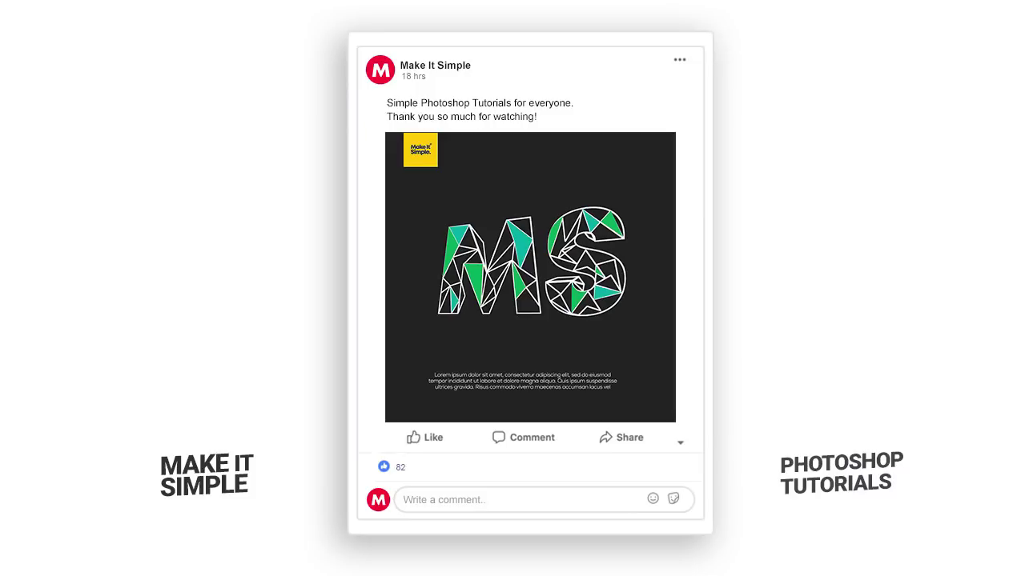